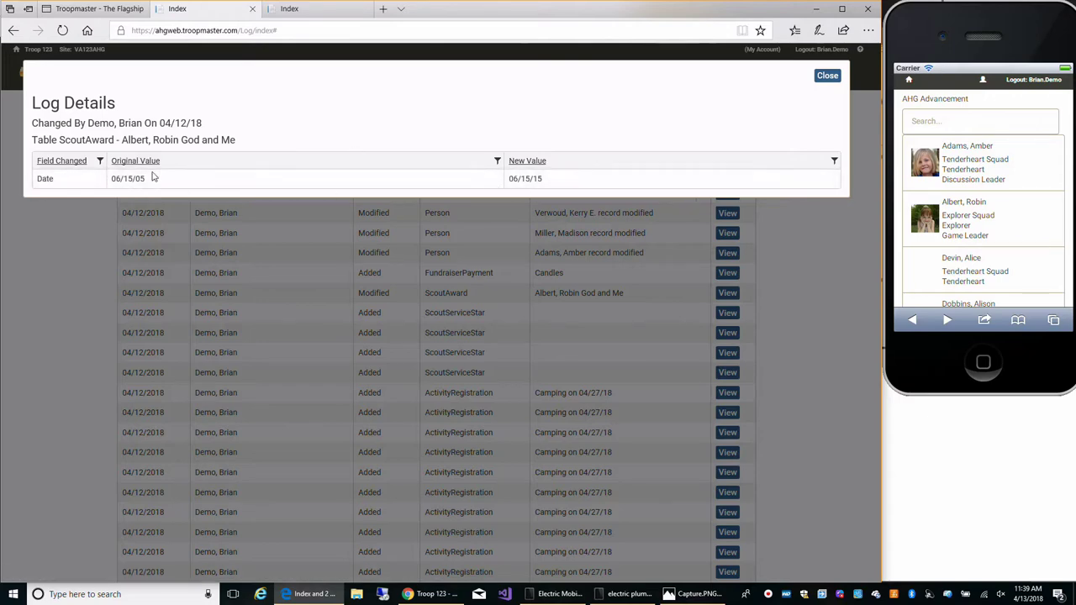
Close the log entry's details and switch to the Troop 123 website in Chrome
click(826, 77)
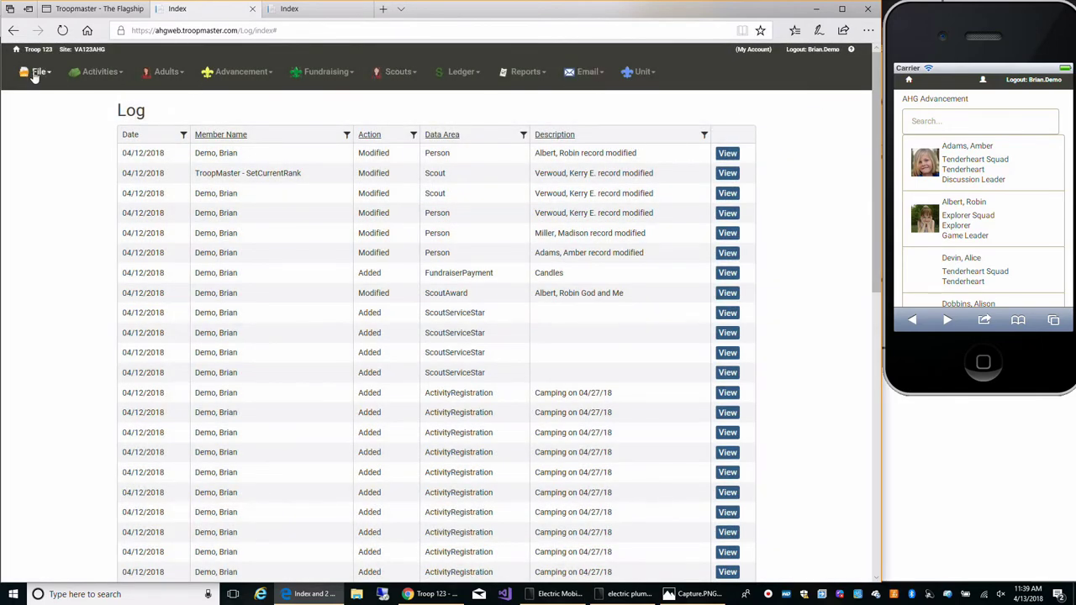
click(37, 73)
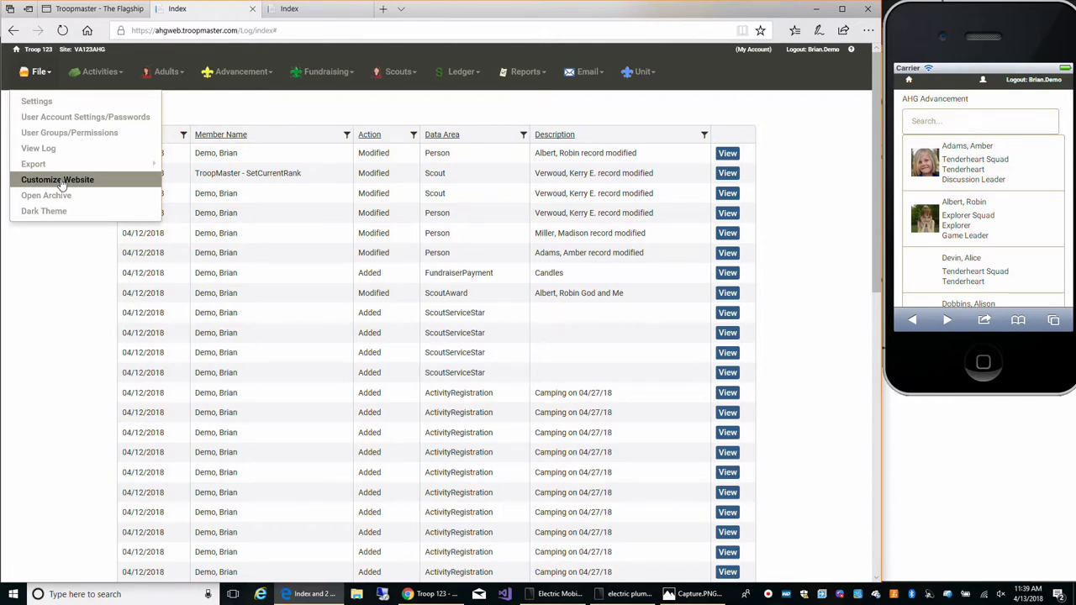
click(420, 593)
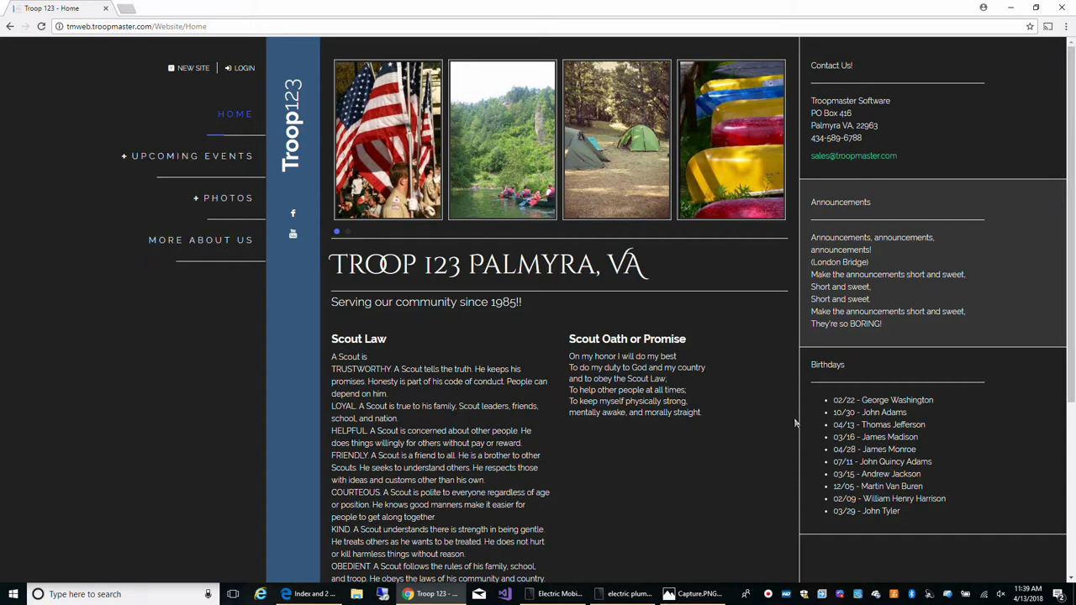
Open the Camping photo gallery, enlarge the first photo, browse through to the fifth and close the enlarged view
click(227, 201)
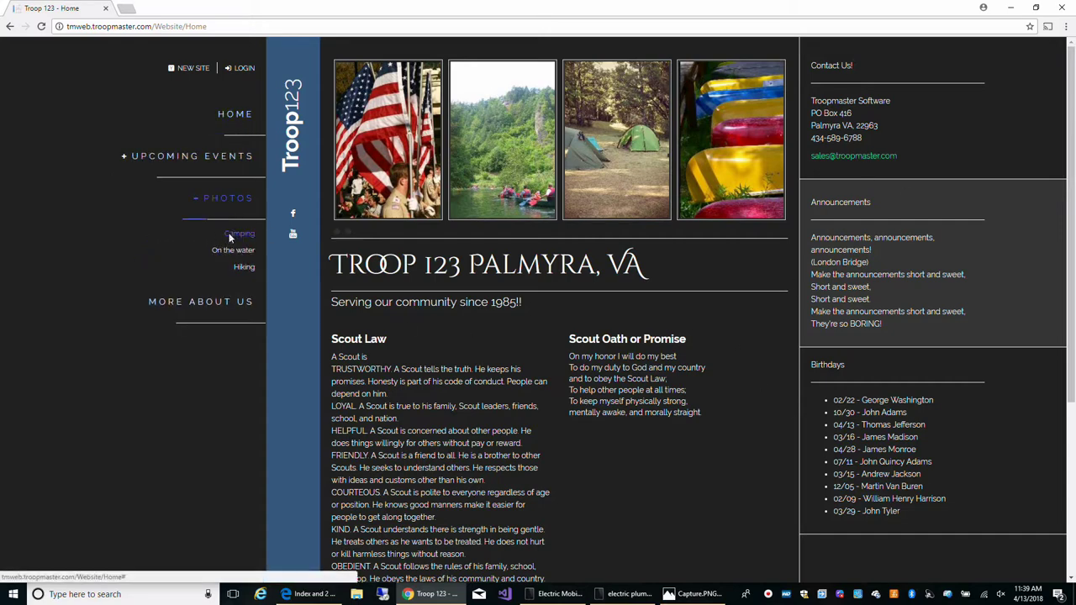
click(230, 237)
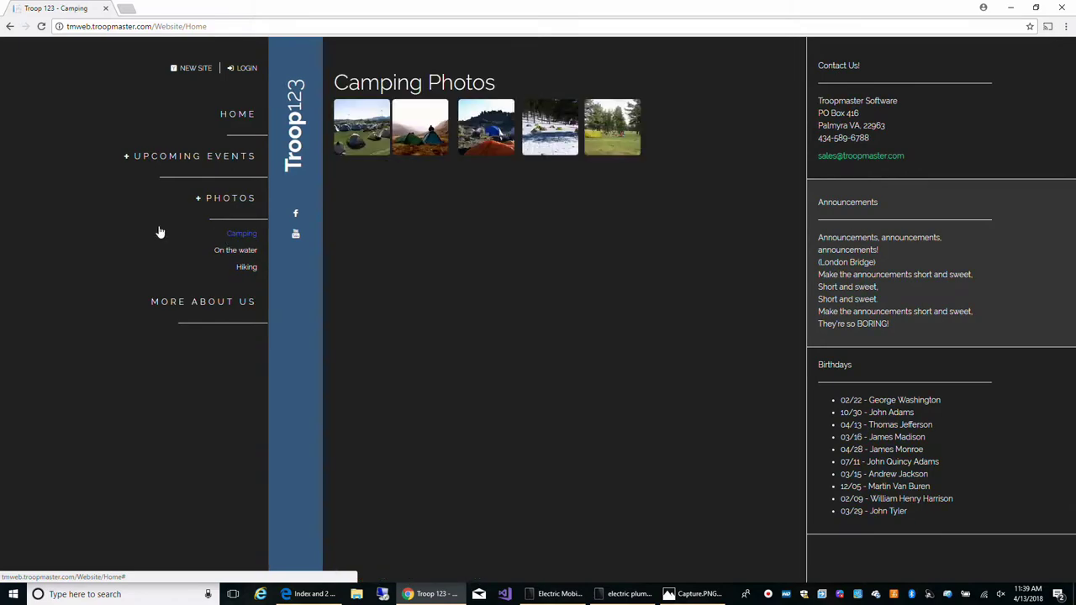
click(377, 147)
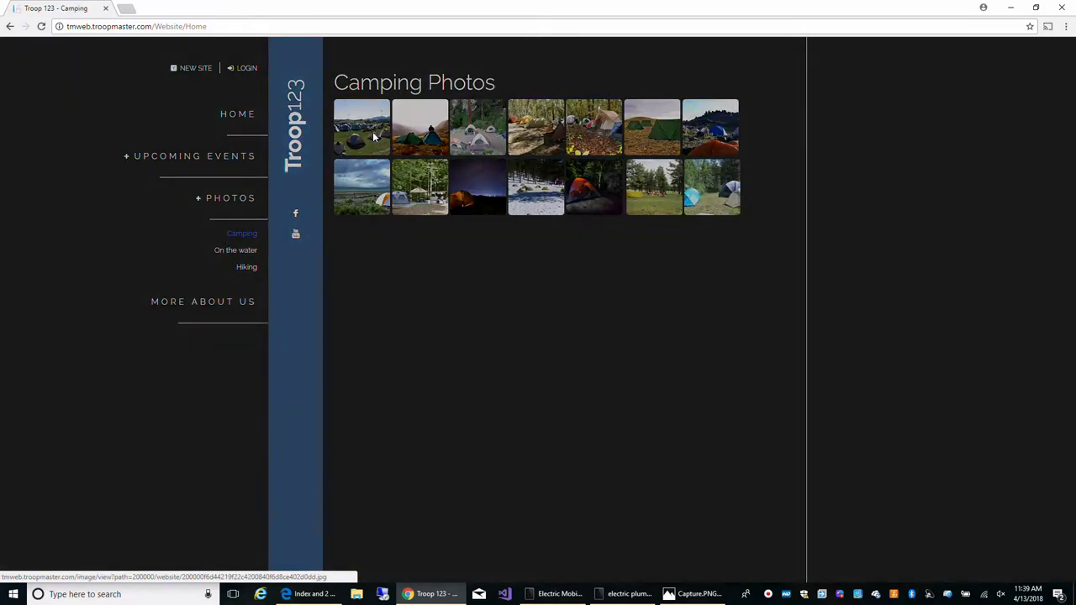
click(743, 314)
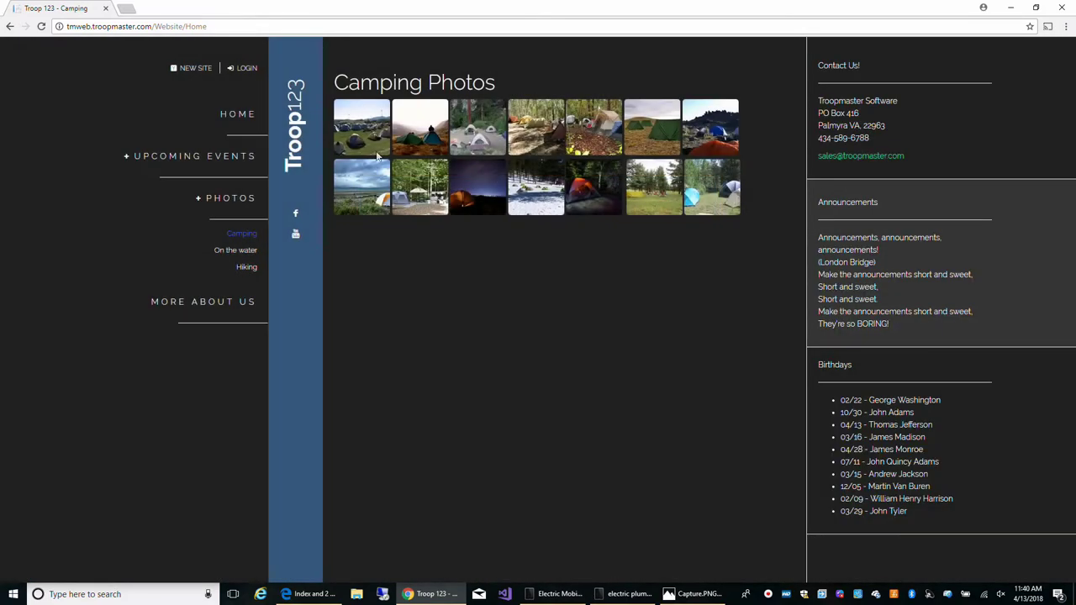
click(370, 135)
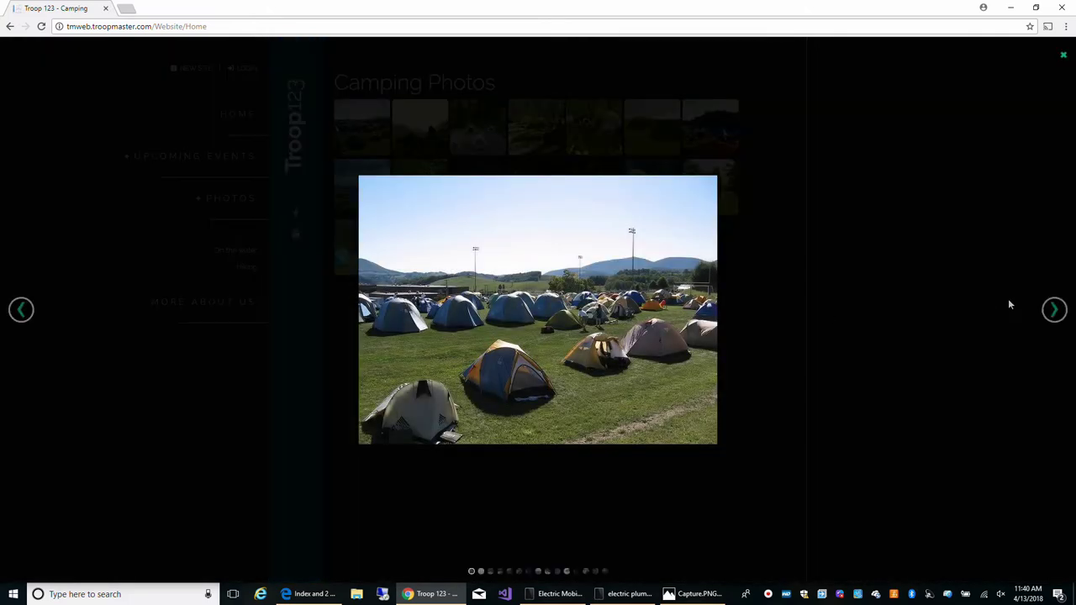
click(1054, 311)
click(1055, 311)
click(1055, 311)
click(1055, 311)
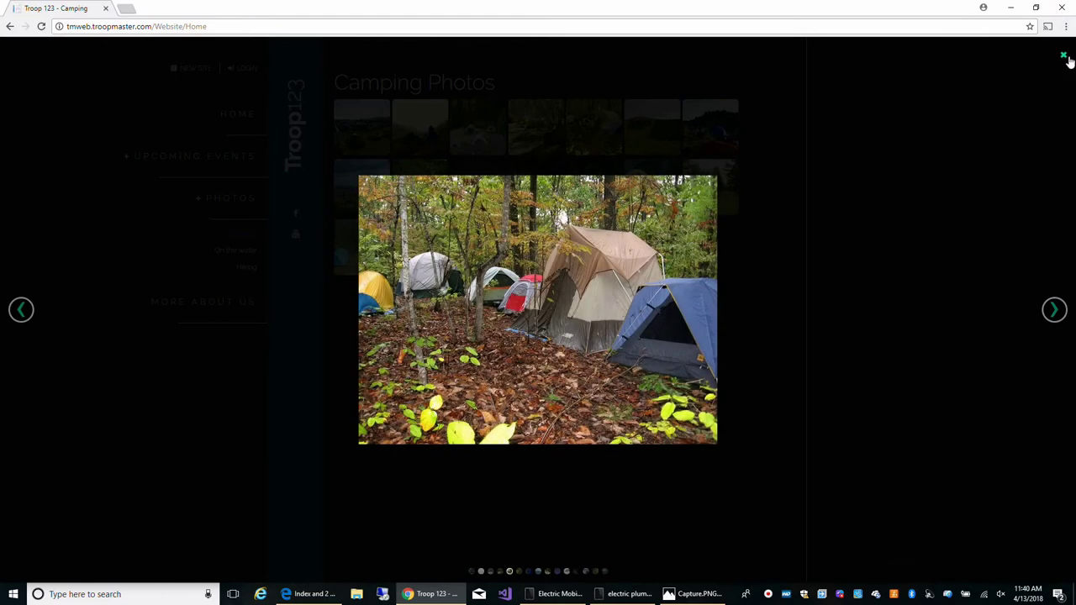
click(1064, 56)
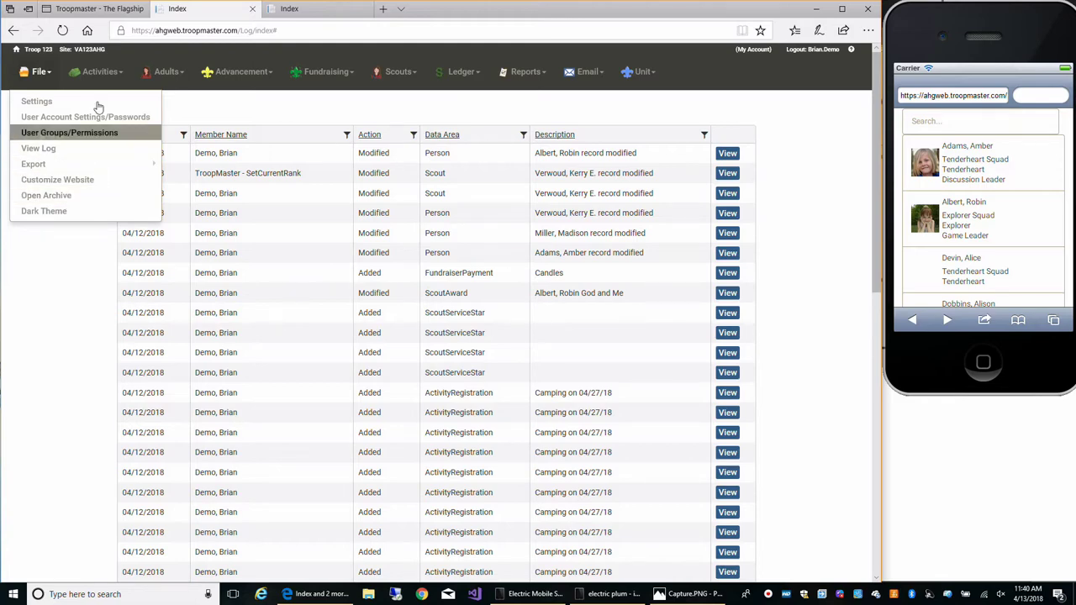
Open the activity management list and view the activity, attendance and registration details of the 04/27/18 Camping activity
click(98, 71)
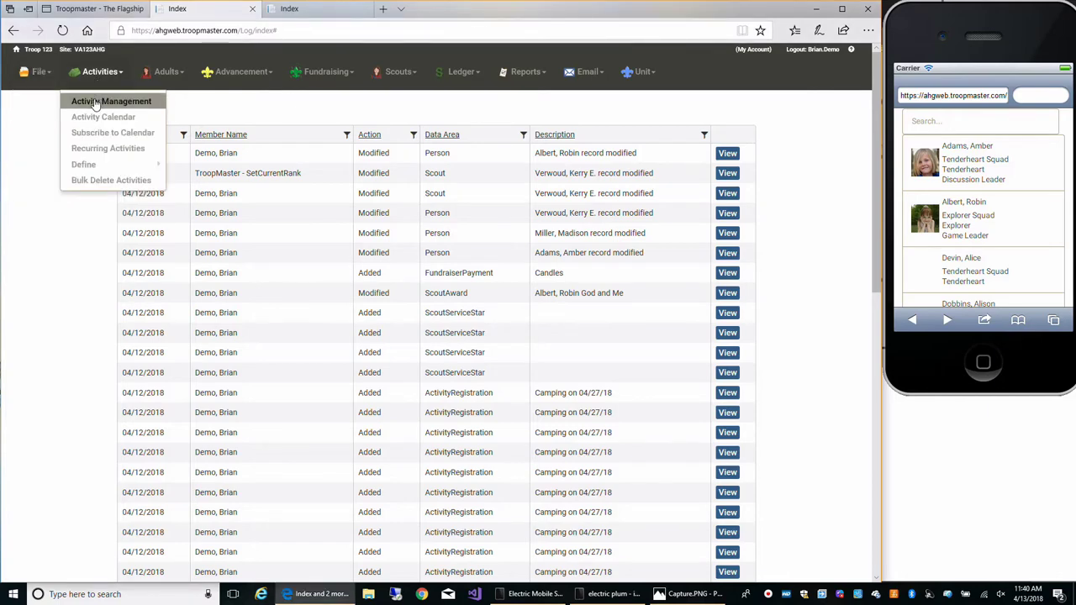
click(95, 102)
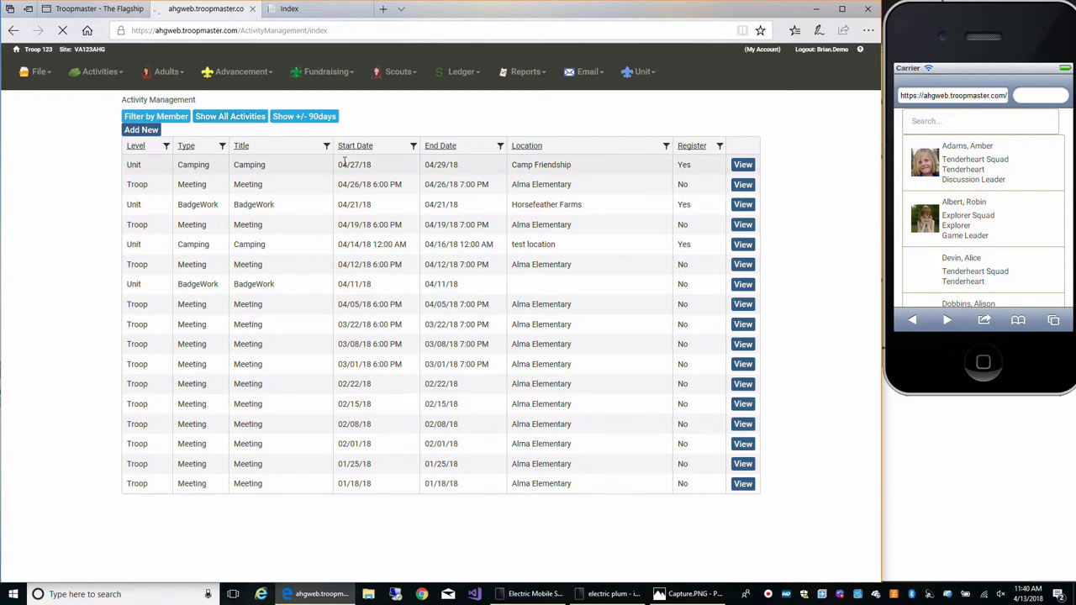
click(743, 166)
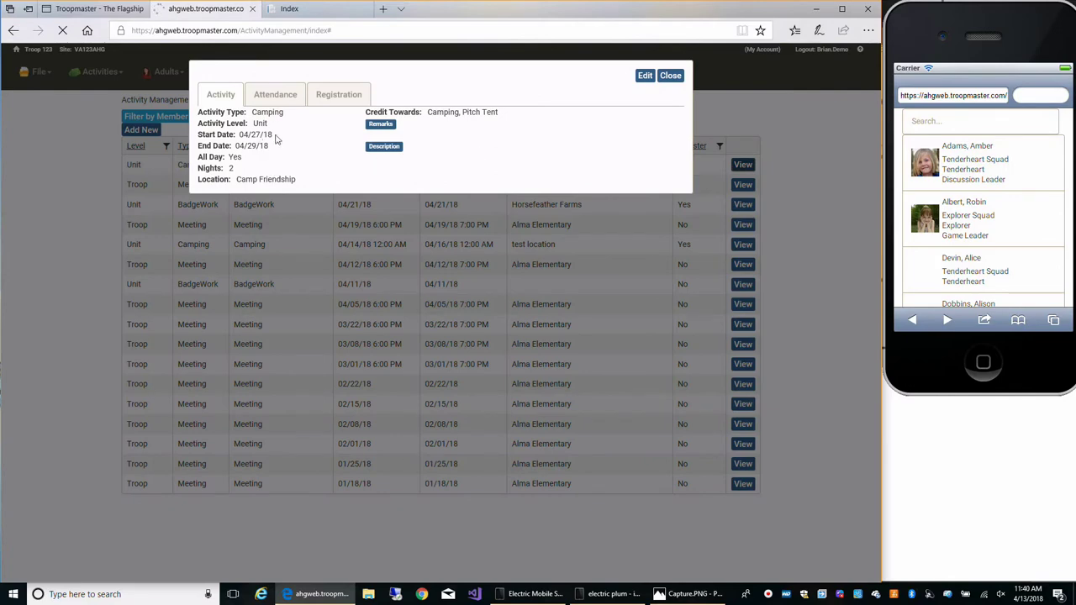
click(274, 99)
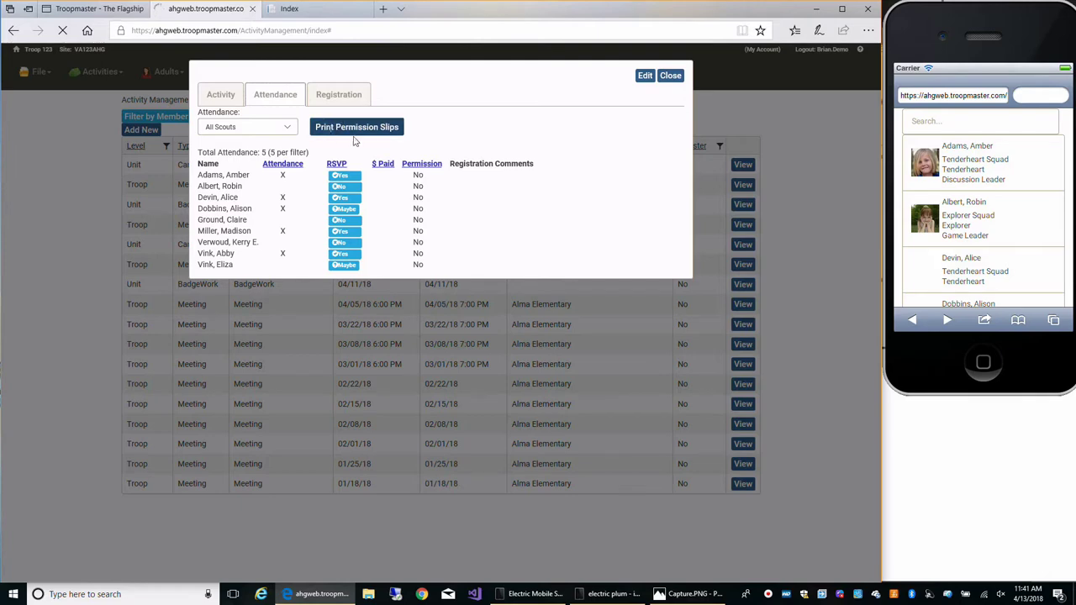
click(333, 97)
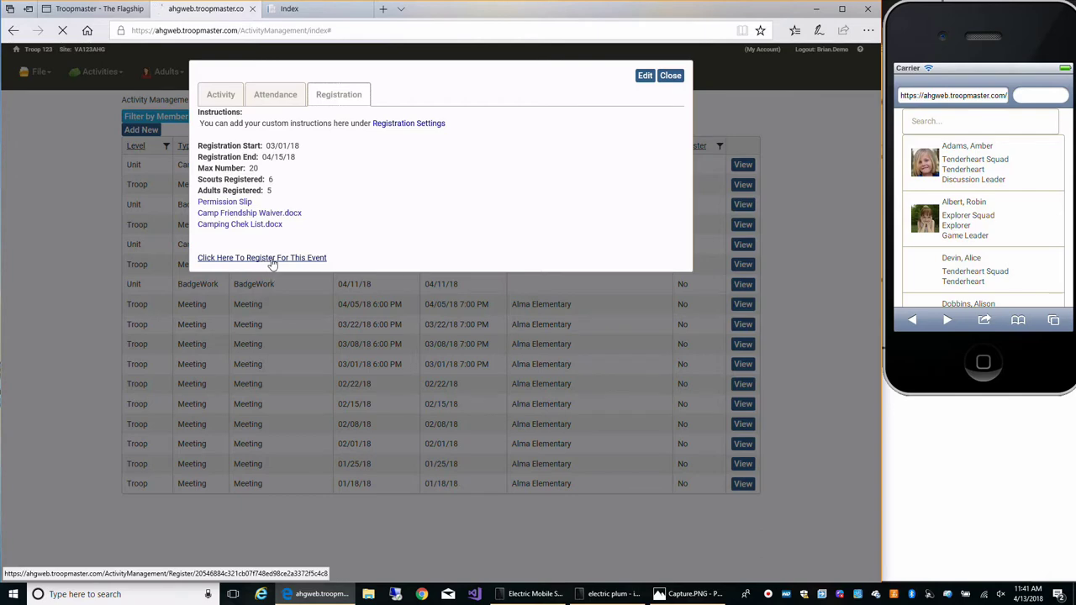
Open the Camping activity for editing, examine its email reminder's recipients, send dates and message template, and leave the reminder without scheduling it
click(640, 81)
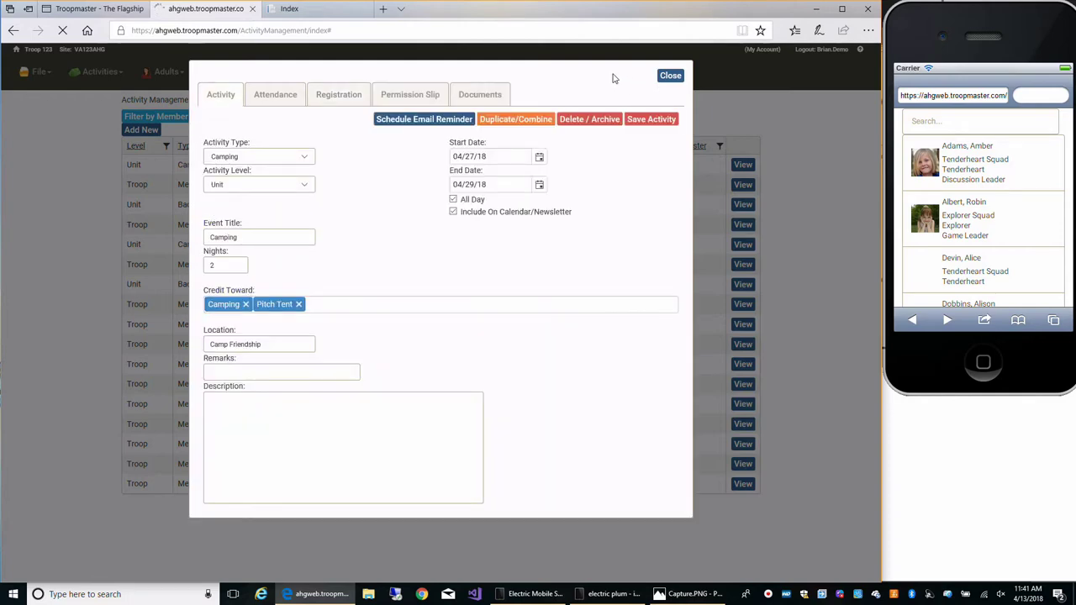
click(399, 120)
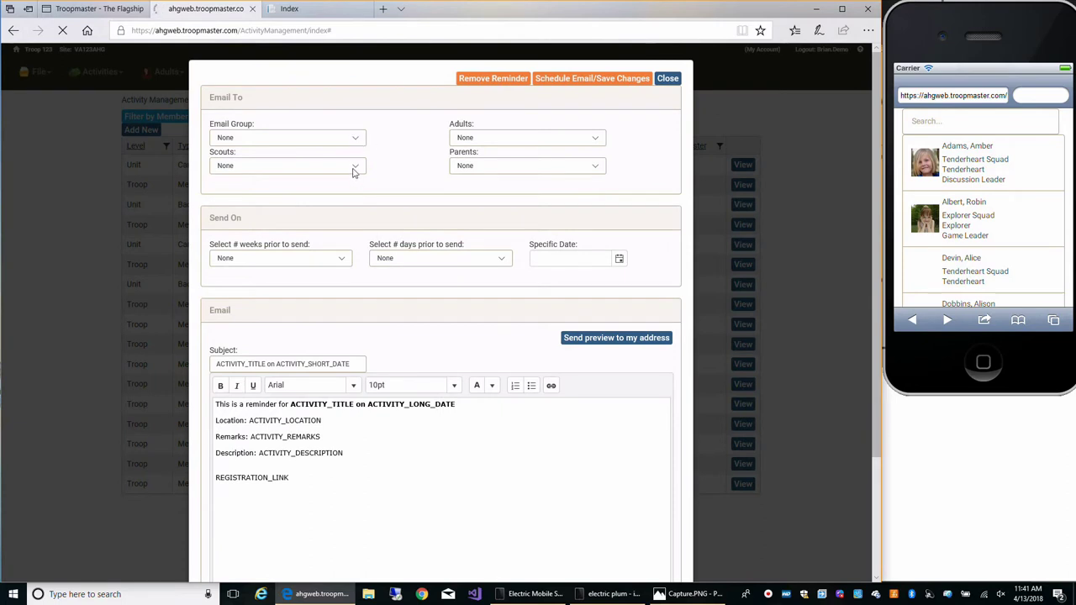
click(354, 168)
click(377, 170)
scroll(521, 350, down, 2)
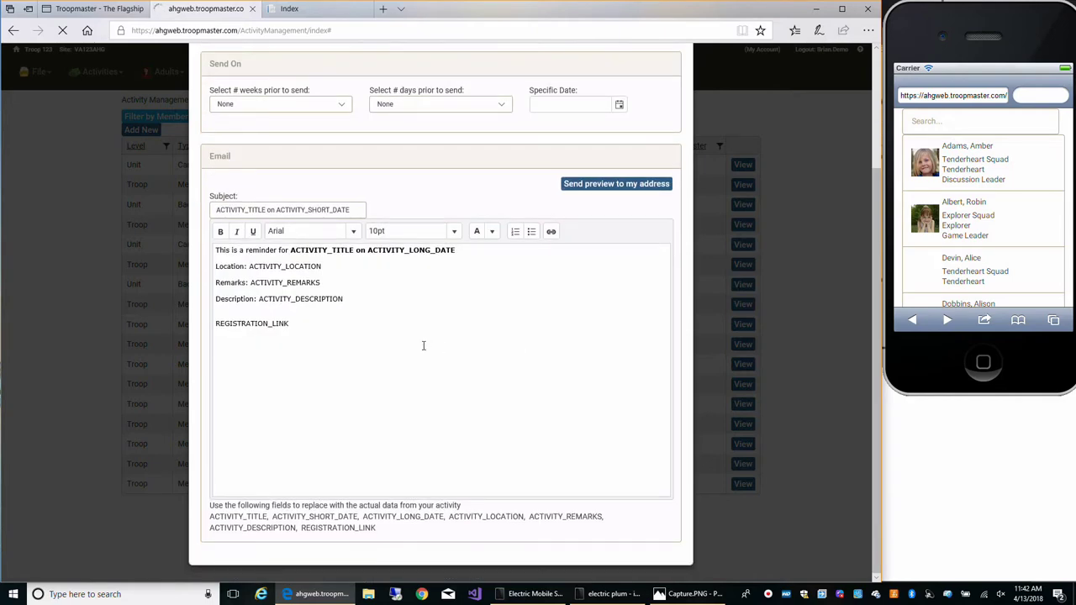
scroll(422, 345, up, 2)
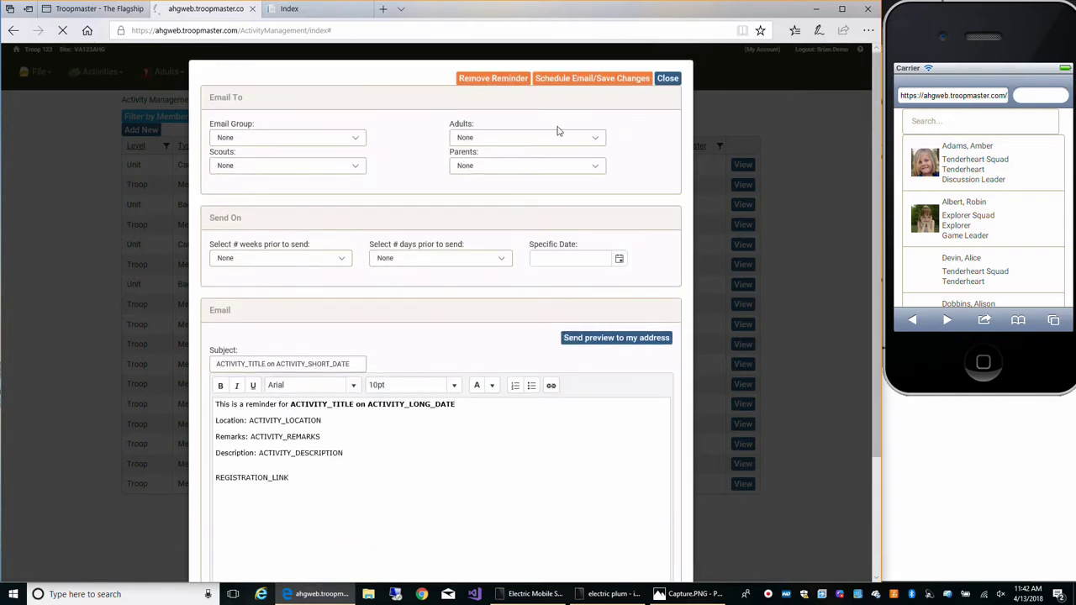
click(668, 79)
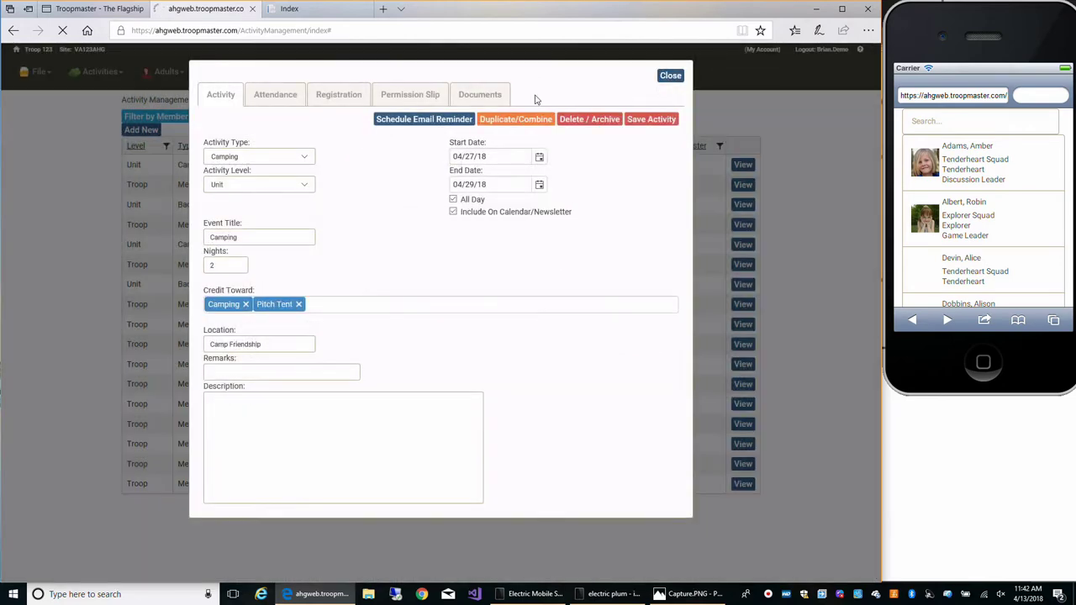
Save the Camping activity before switching to its attendance
click(286, 97)
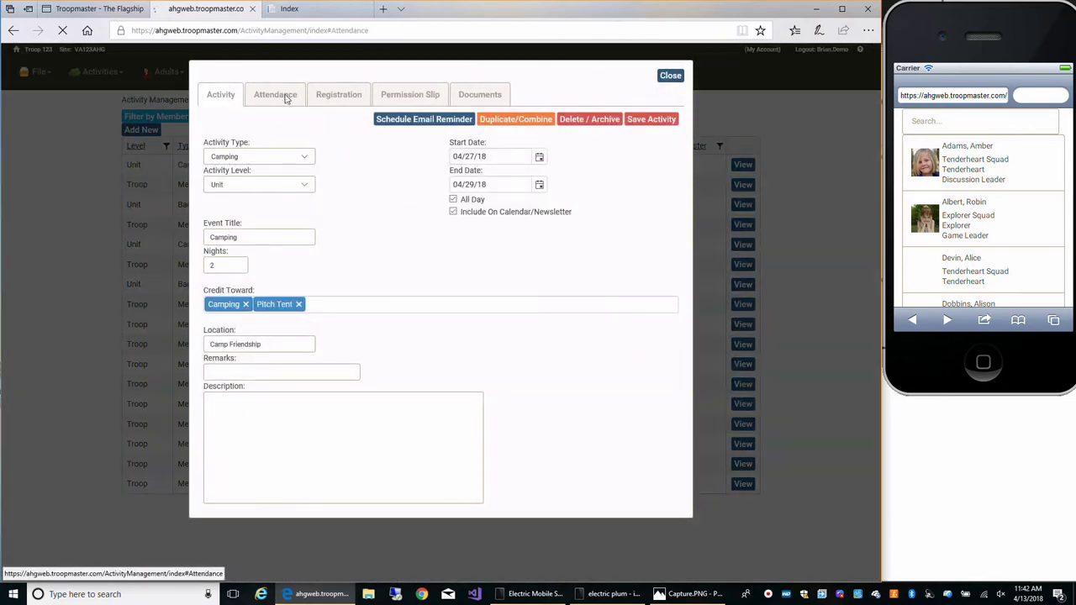
click(583, 110)
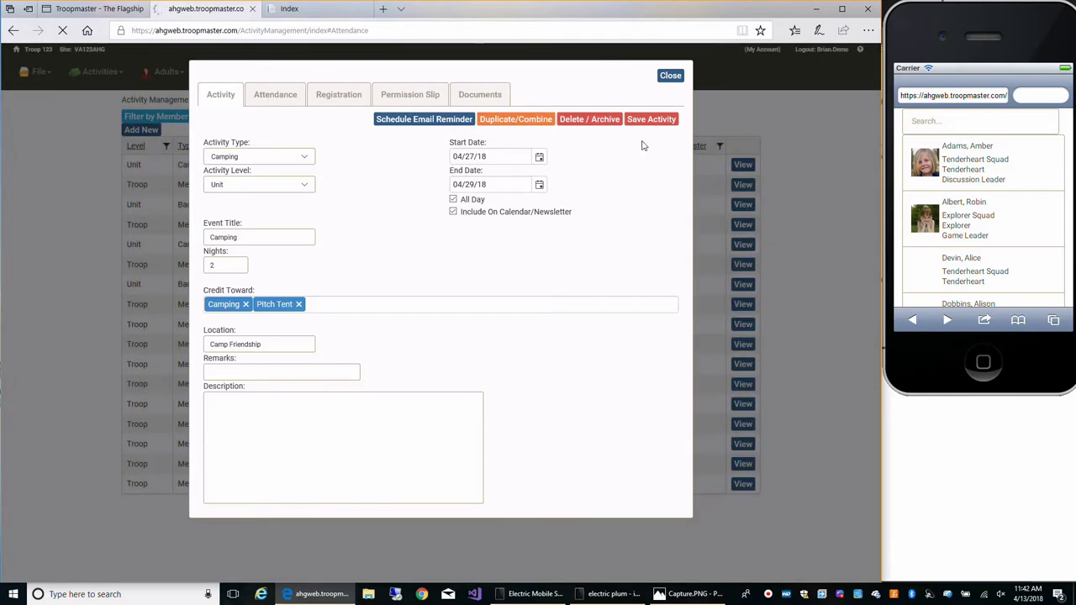
click(649, 123)
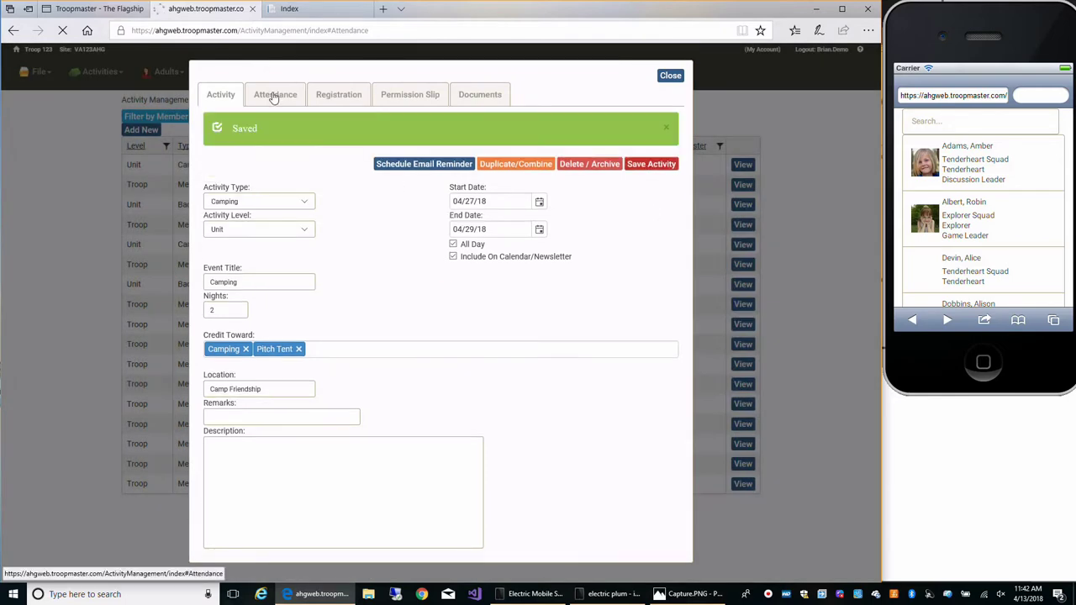
Set the second listed scout's attendance for the Camping activity to 2 and save the attendance
click(274, 97)
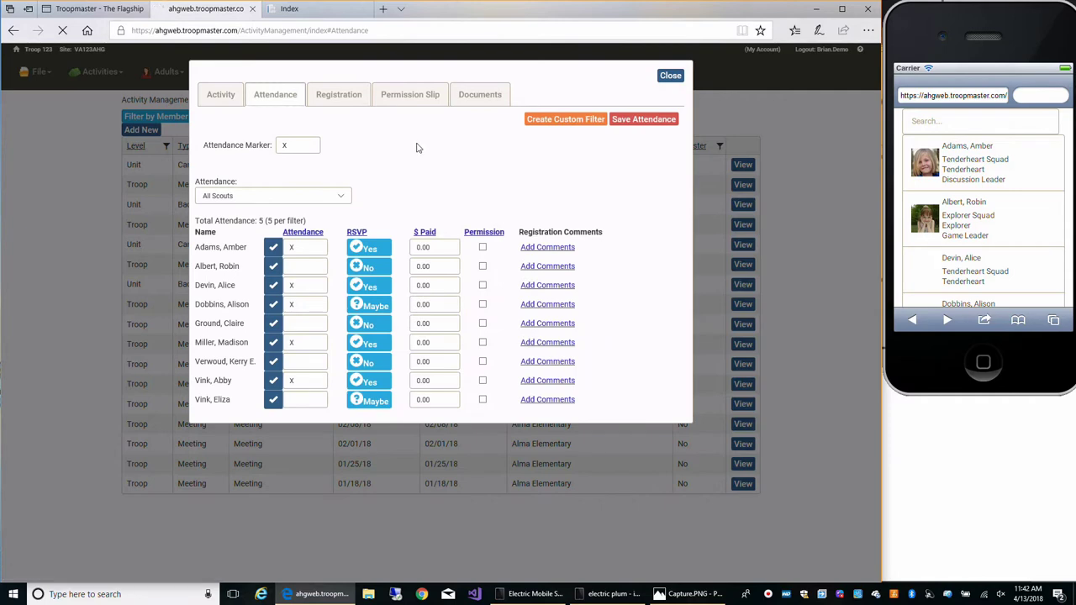
click(275, 267)
click(297, 267)
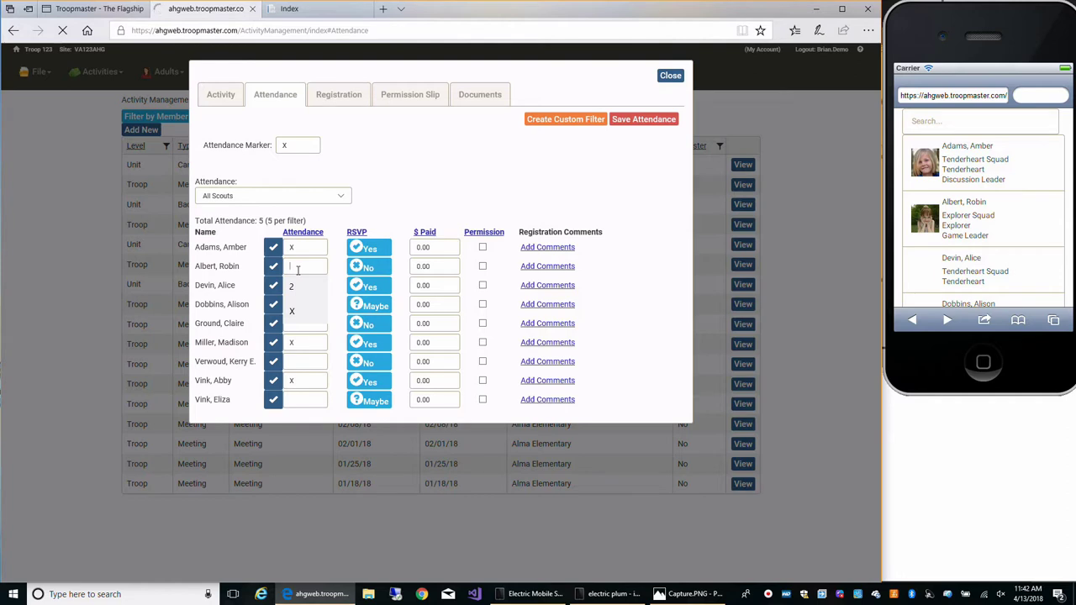
text(1)
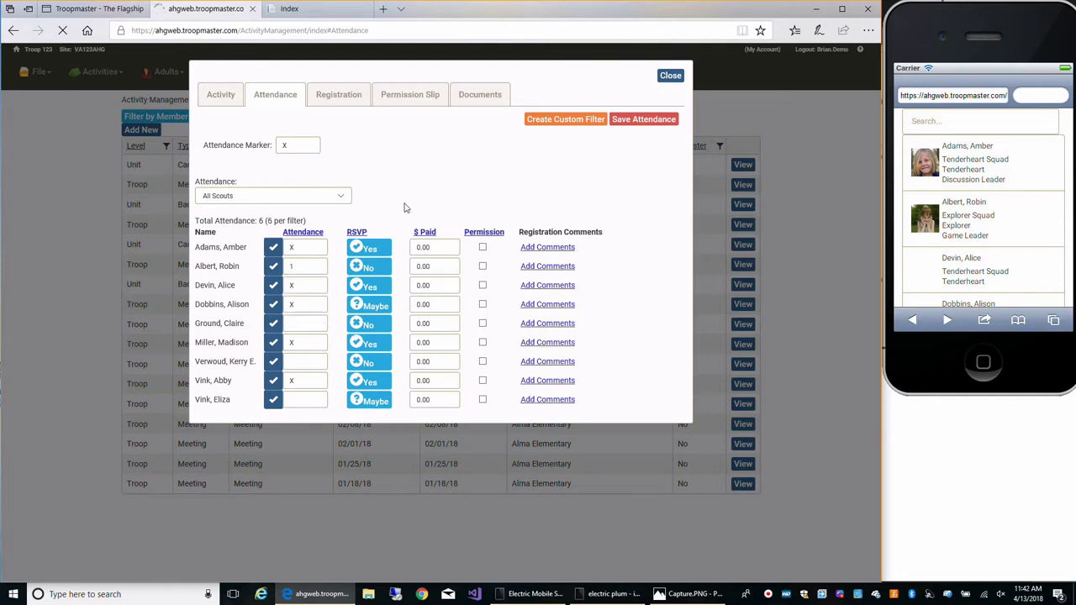
key(BackSpace)
text(2)
click(349, 102)
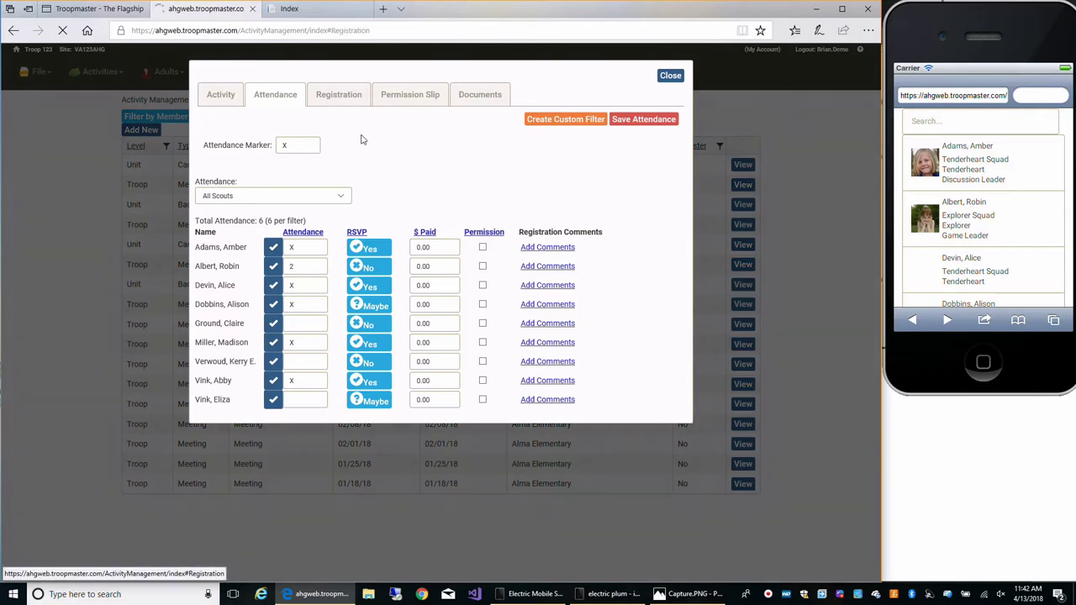
click(580, 114)
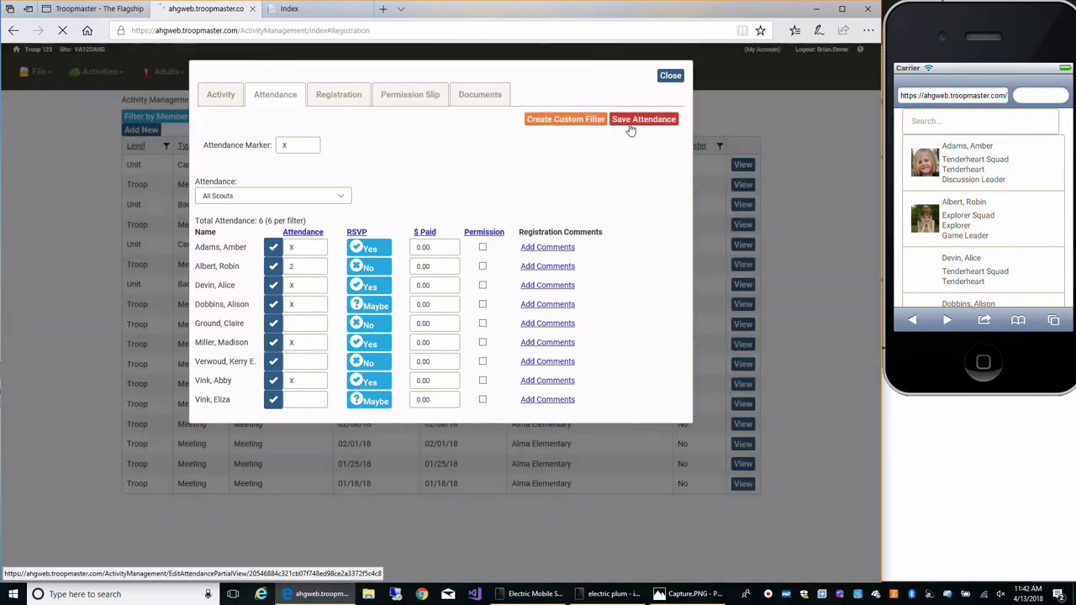
click(630, 122)
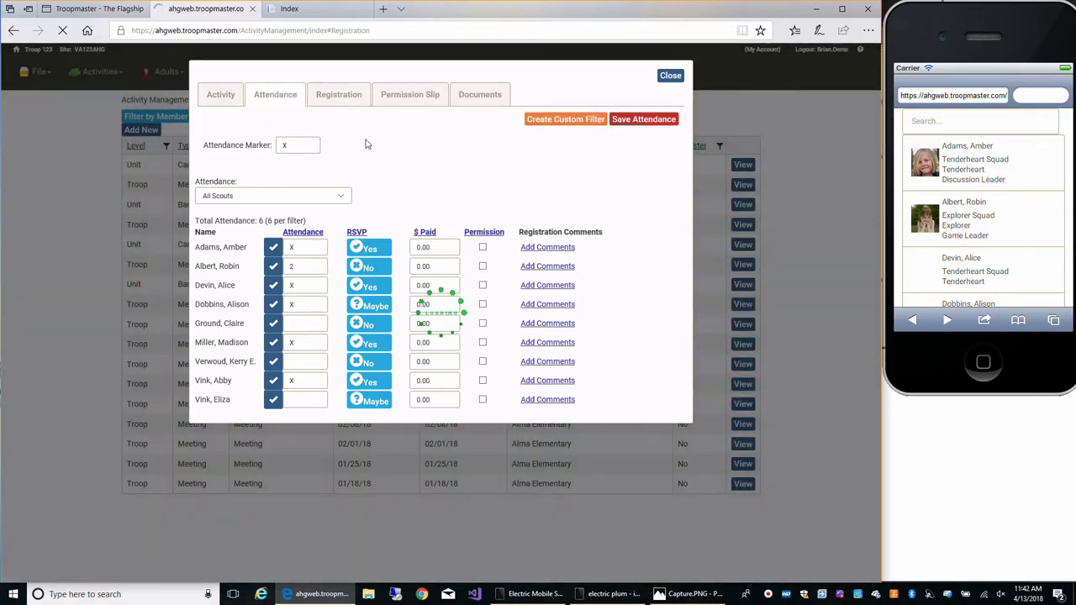
Review the Camping activity's registration settings, permission slip and documents, and close the activity
click(340, 94)
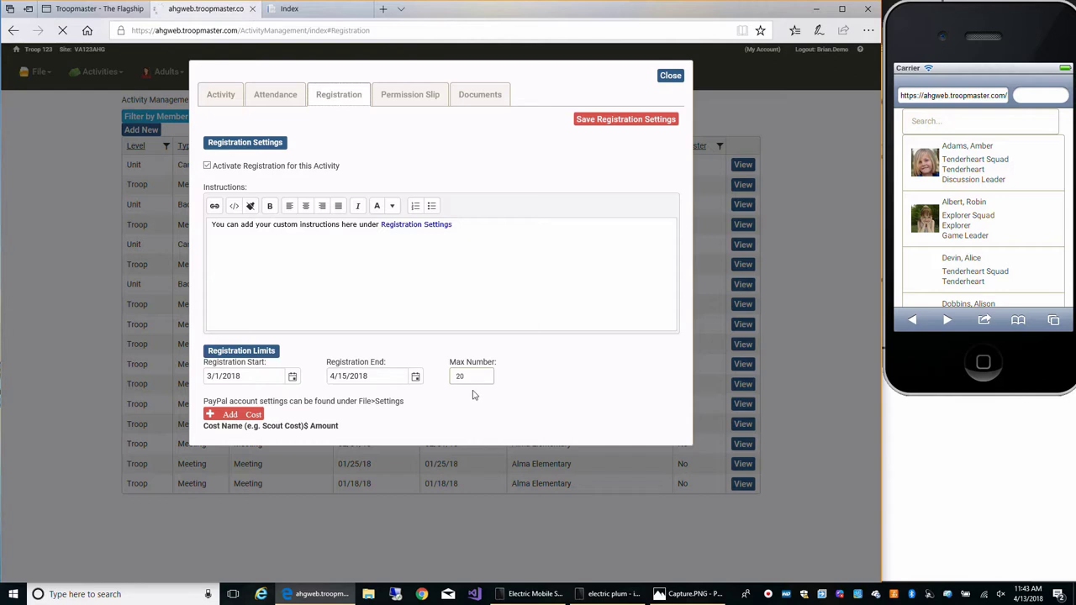
click(420, 97)
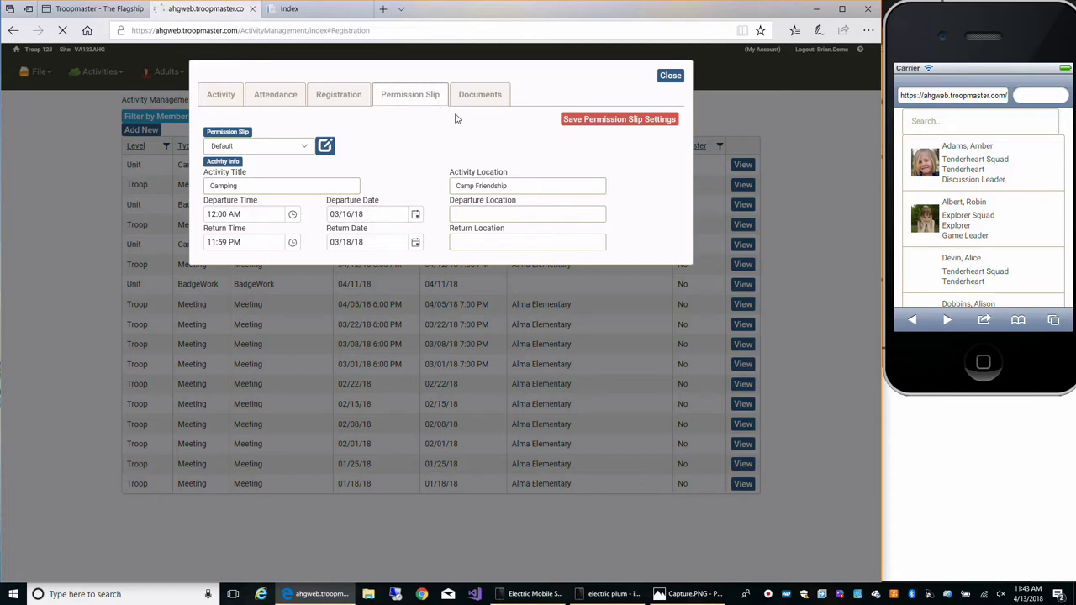
click(475, 96)
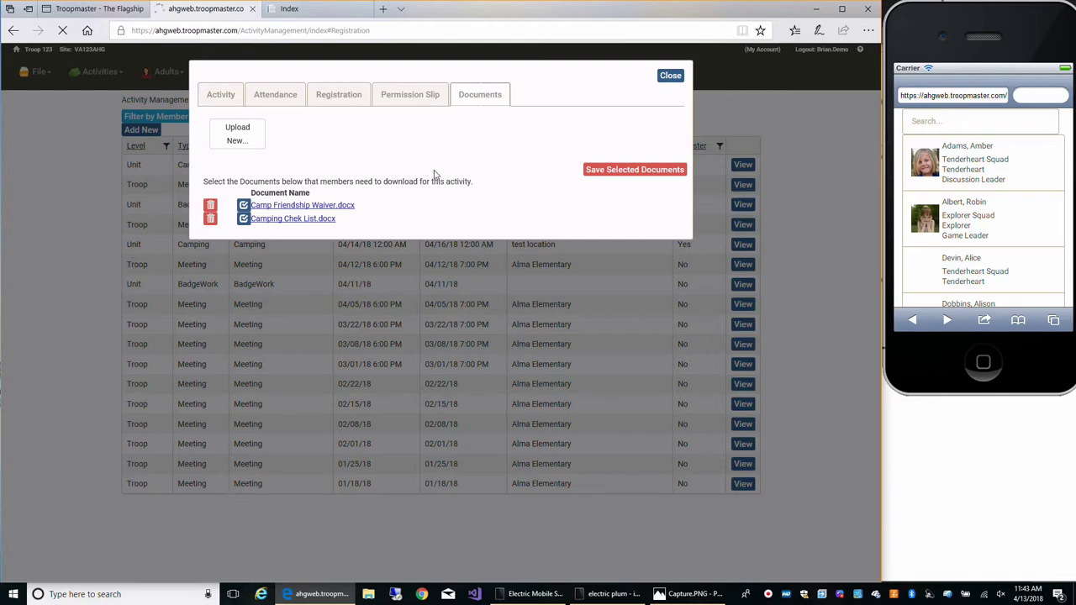
click(670, 76)
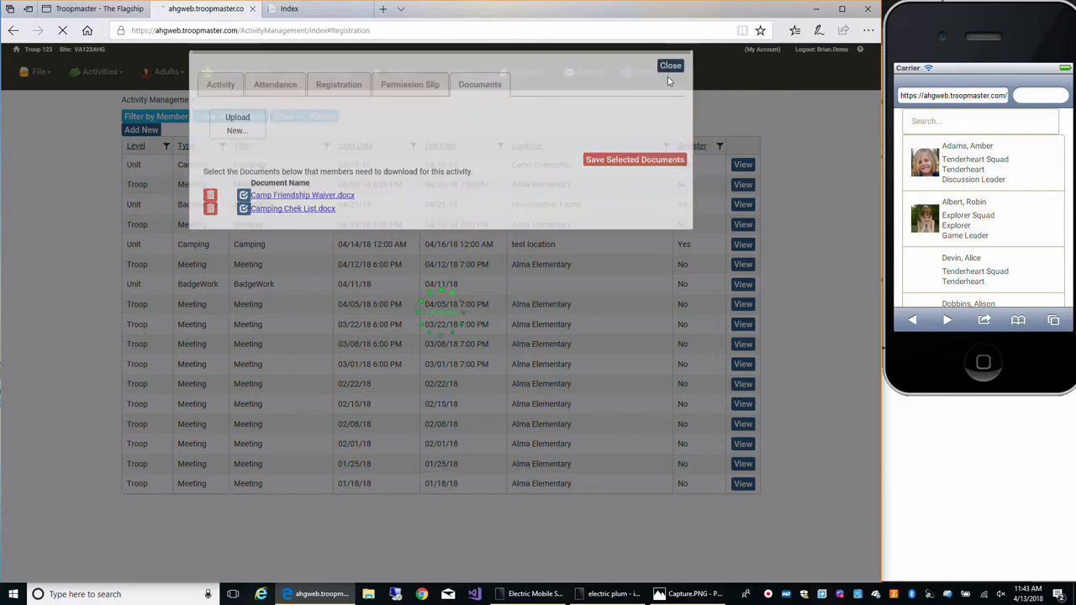
Open the activity calendar in month view
mouse_move(97, 73)
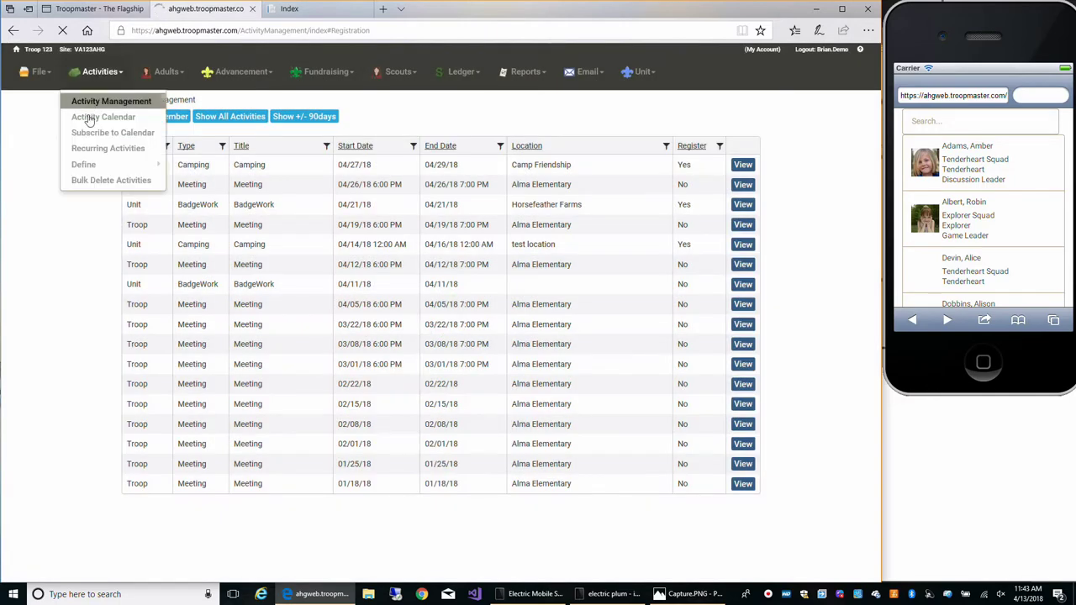
click(93, 117)
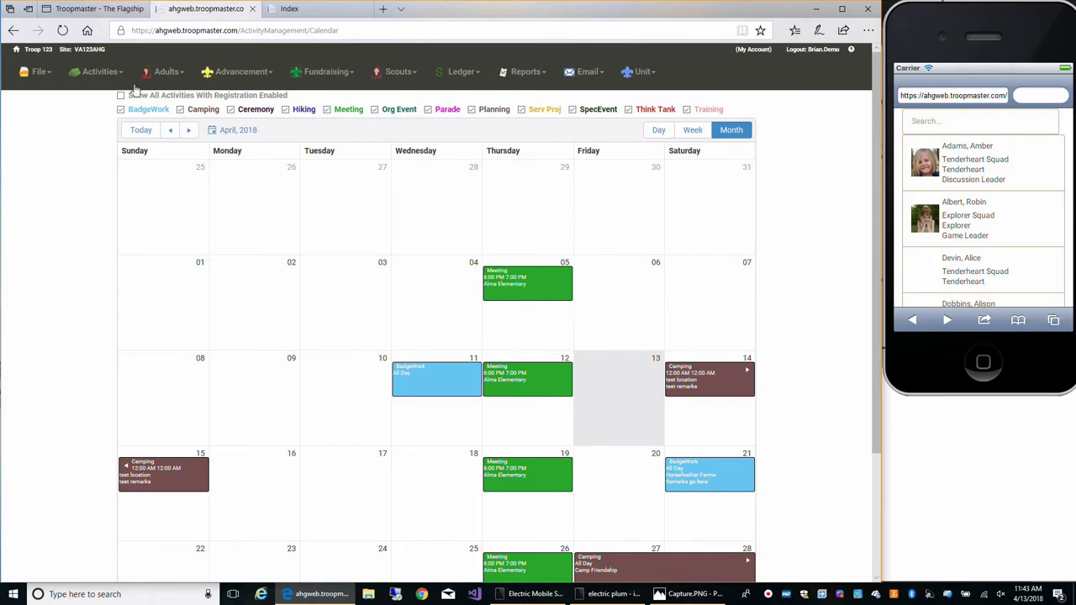
click(101, 74)
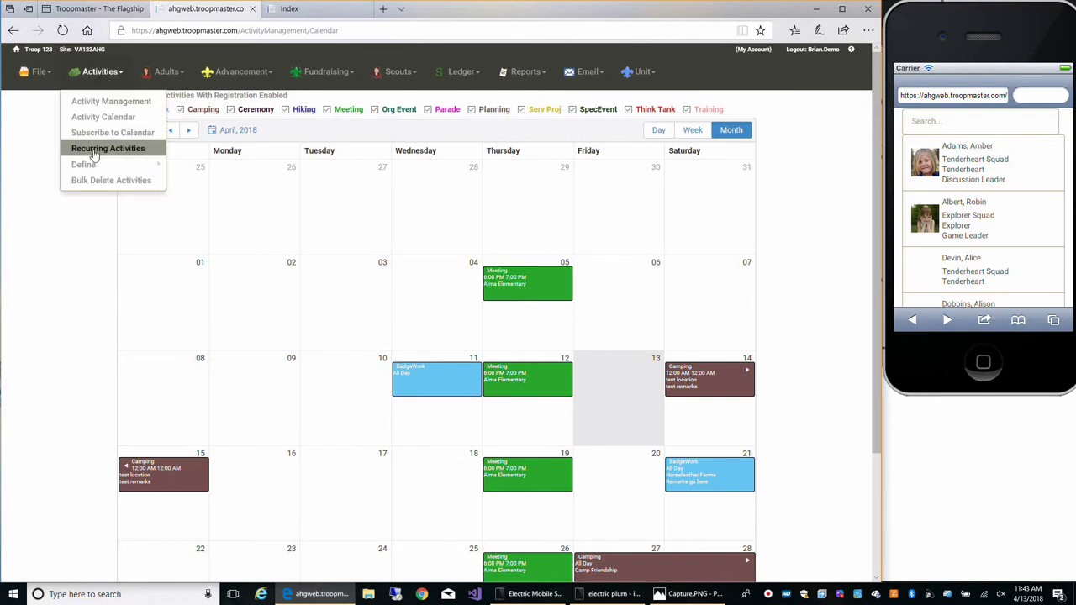
mouse_move(94, 165)
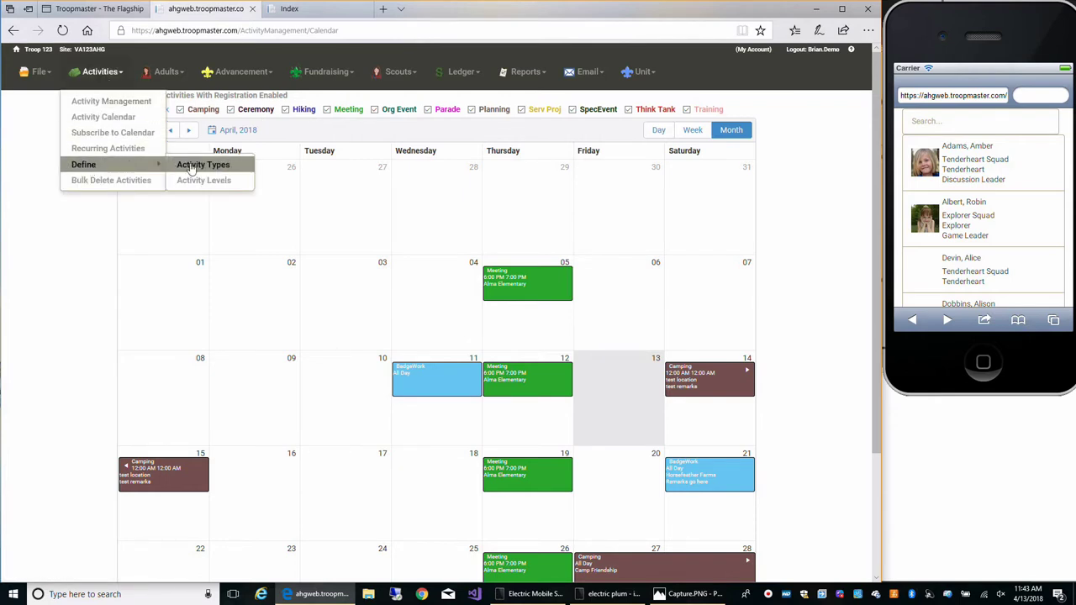
View the activity, attendance and registration details of the Camp Friendship camping event starting April 27, and close the event
scroll(74, 267, down, 1)
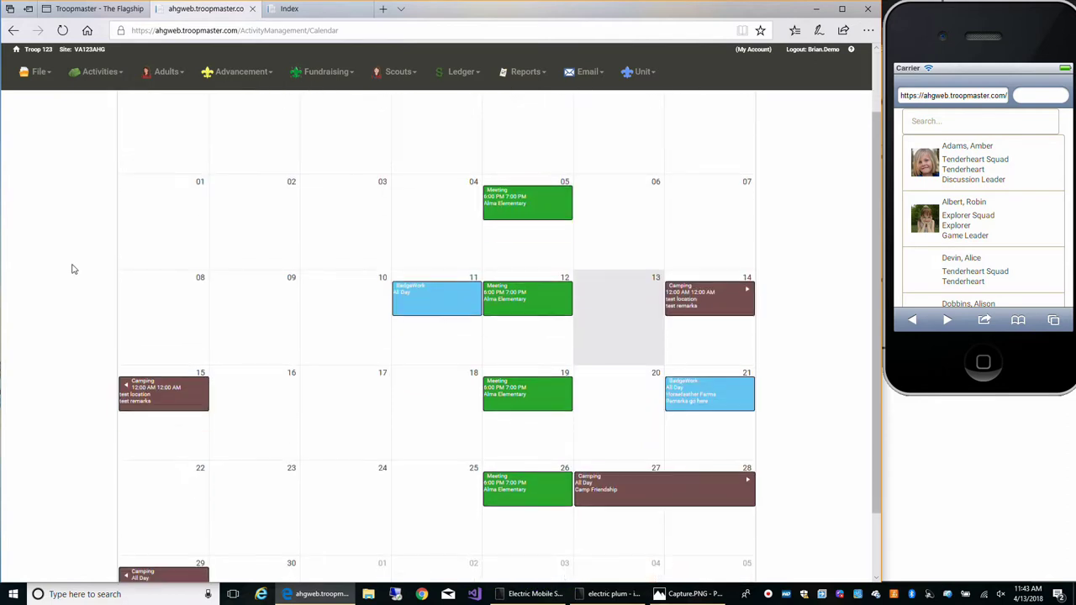
scroll(72, 269, down, 1)
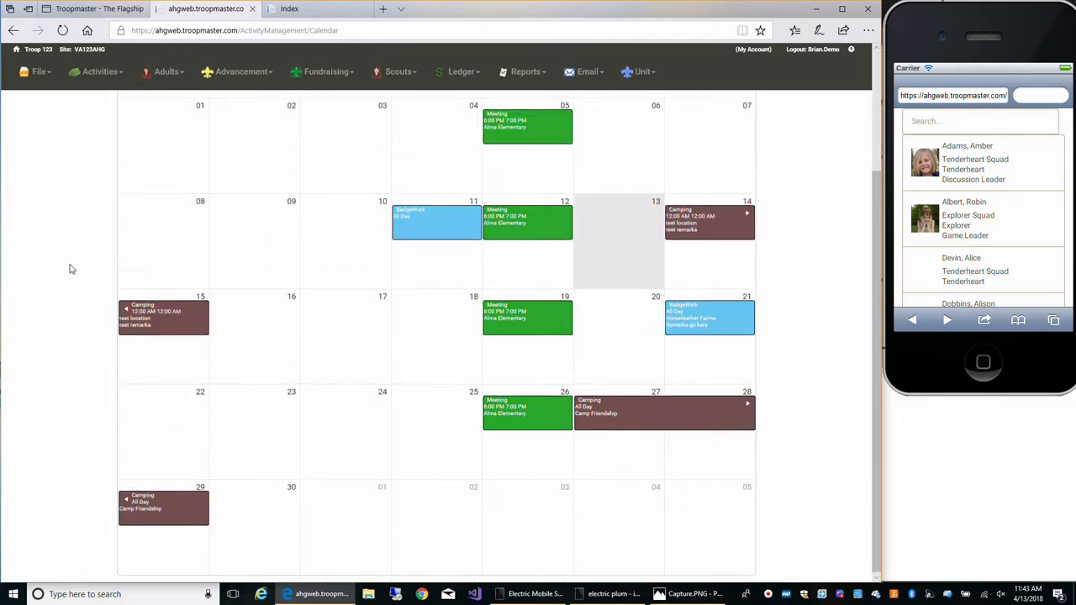
click(623, 408)
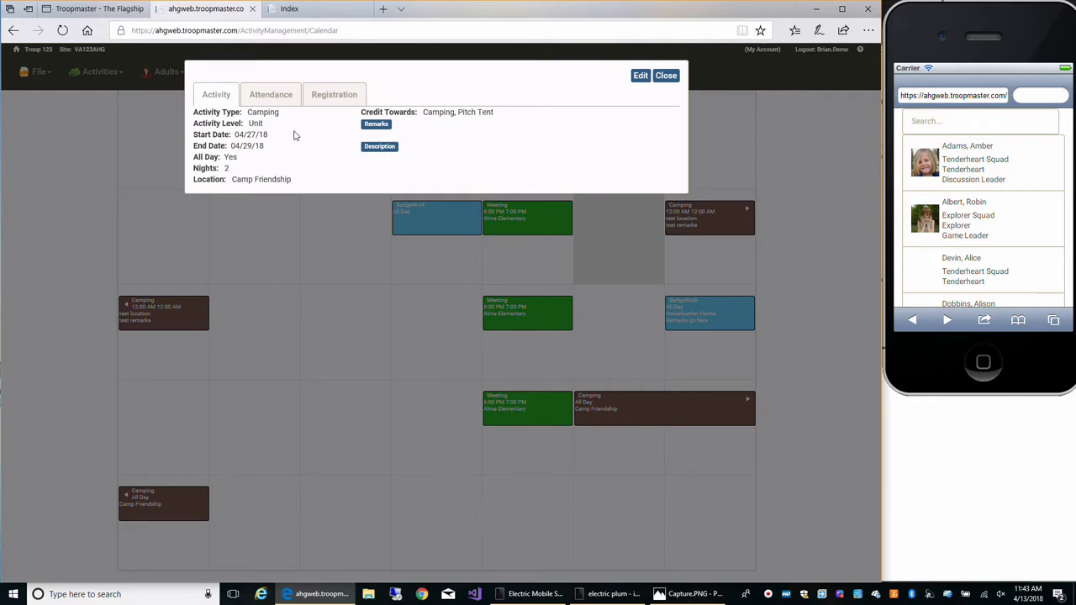
click(280, 95)
click(327, 96)
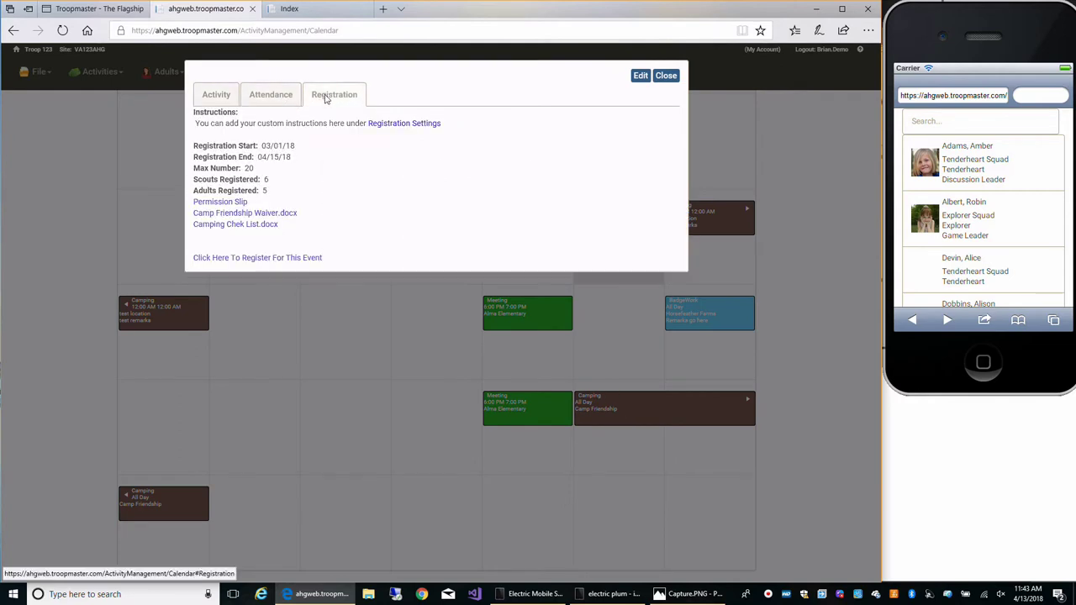
click(216, 95)
click(666, 76)
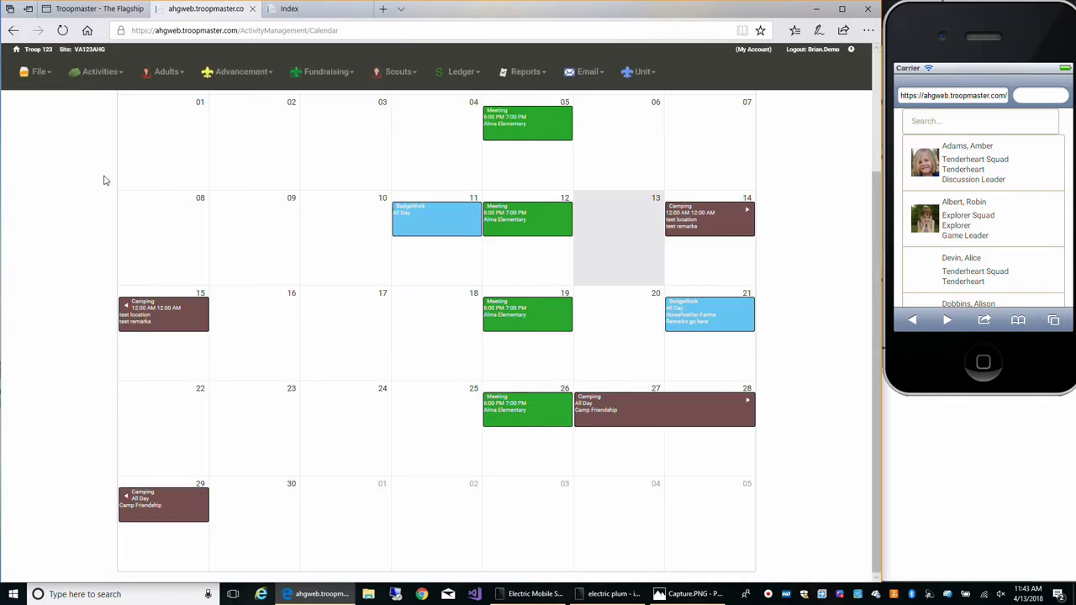
click(100, 72)
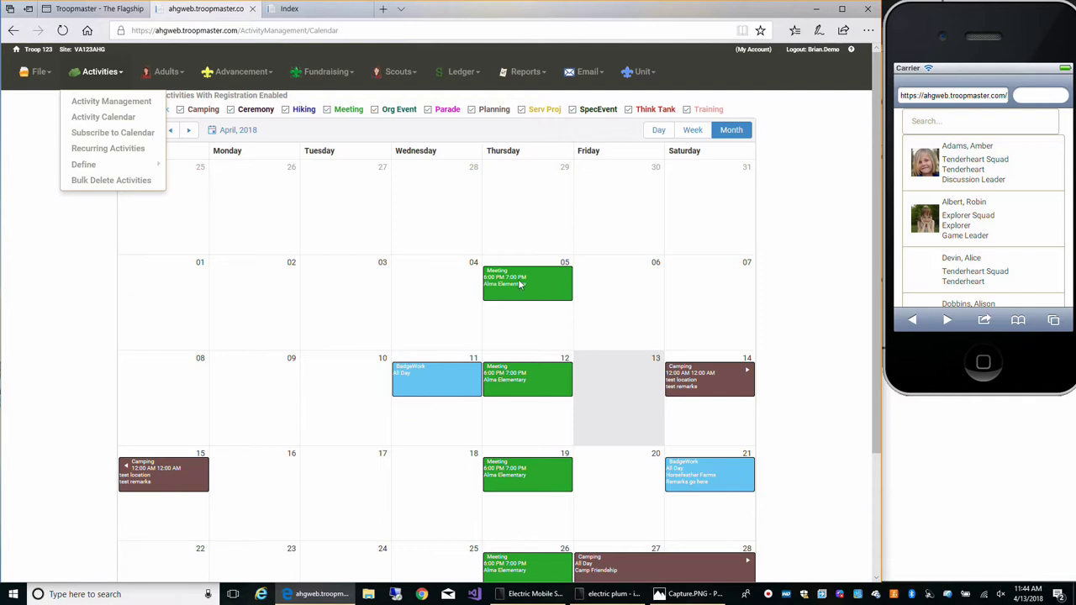
scroll(521, 284, down, 1)
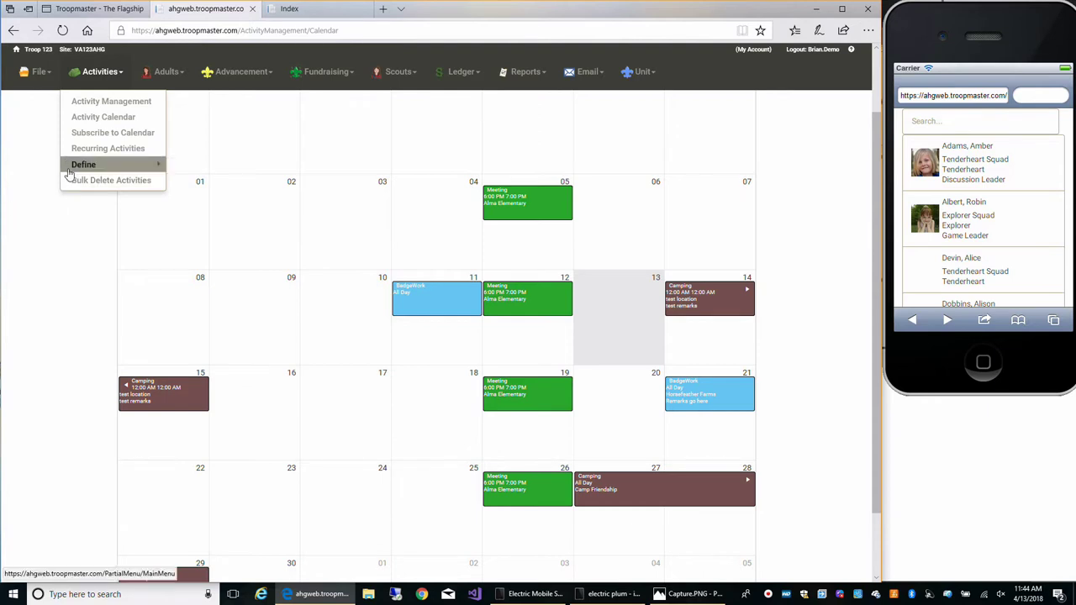
scroll(56, 166, up, 1)
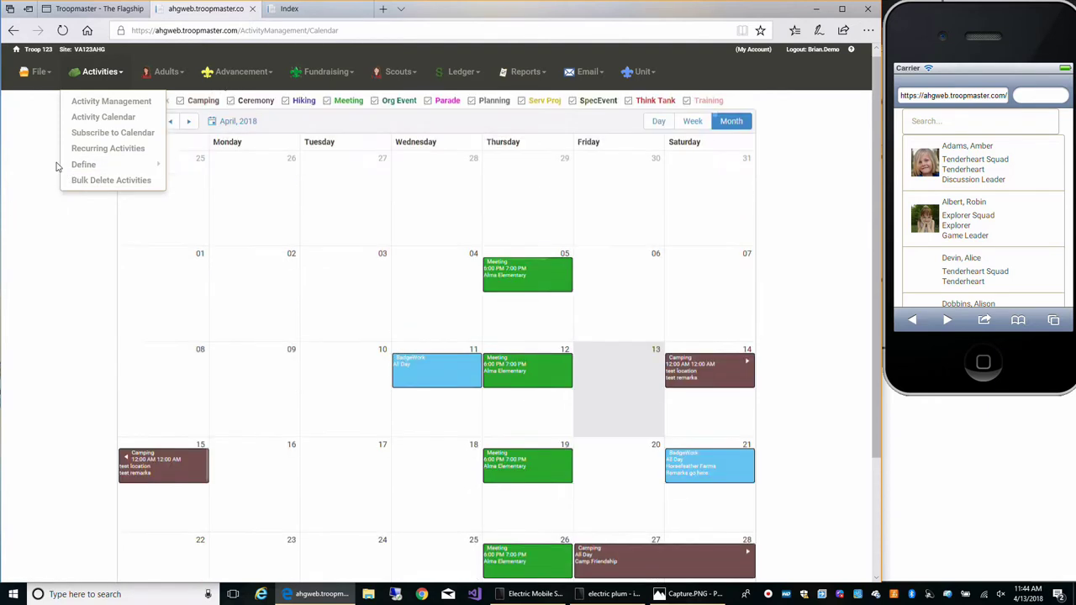
Open the adult management list and view the personal information of the adult who is Pathfinder Leader
click(155, 100)
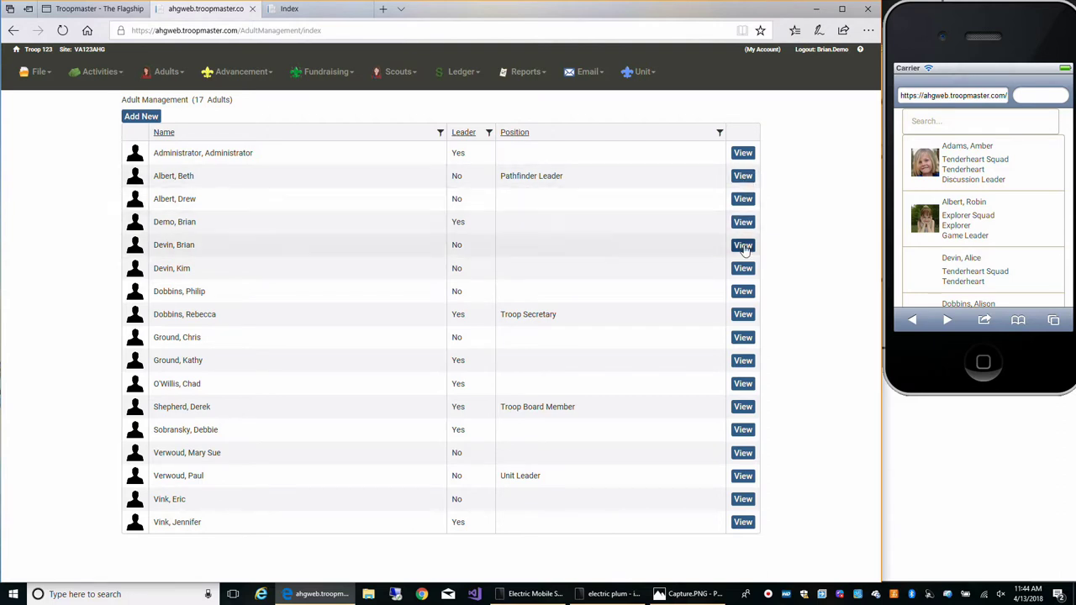
click(743, 176)
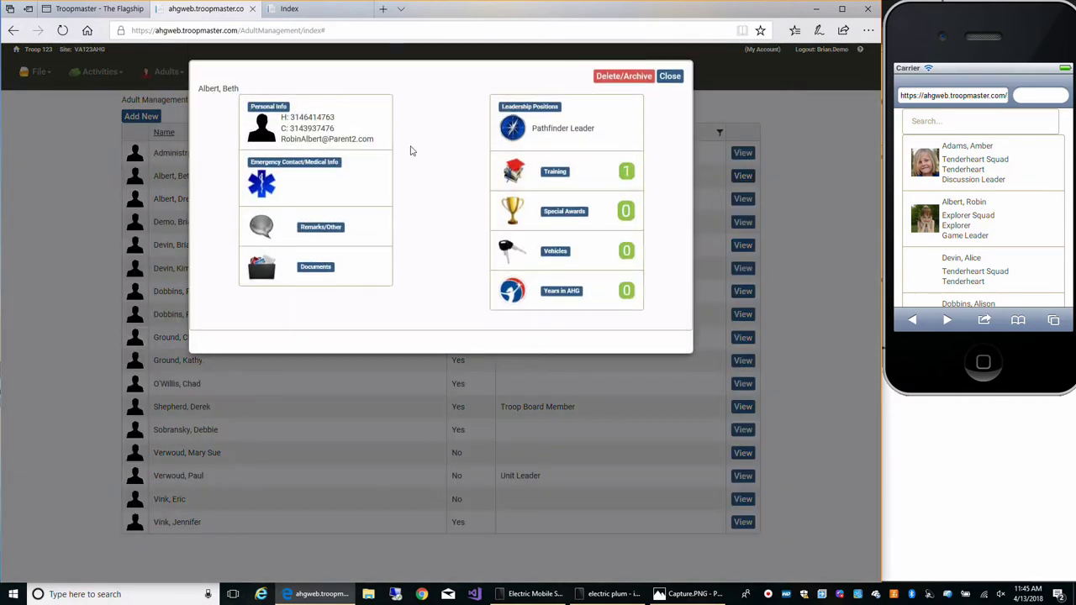
click(372, 134)
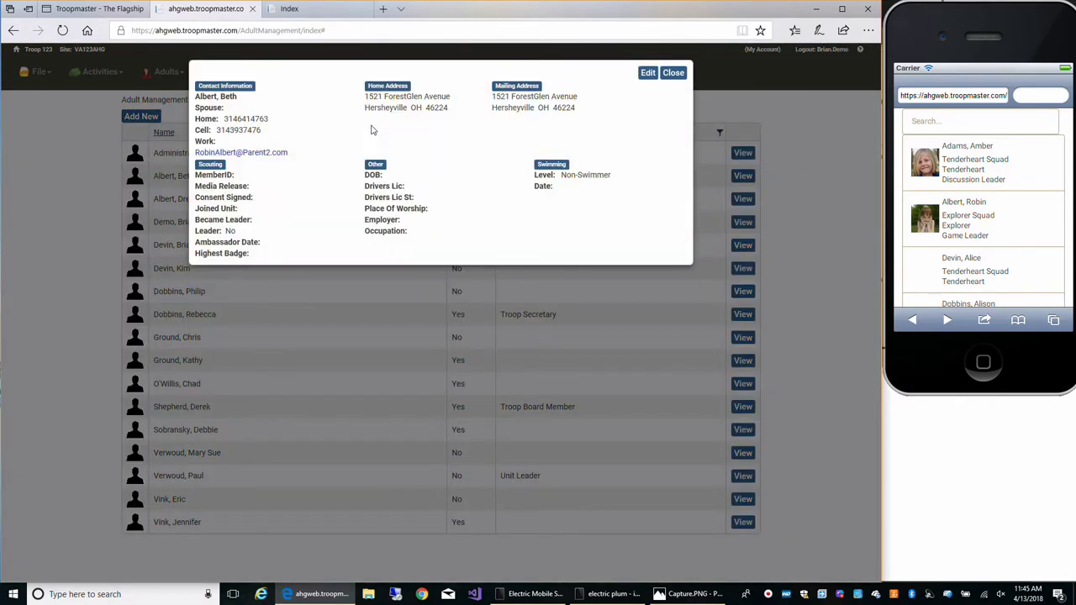
Review the editable personal information fields of the Pathfinder Leader, and close the record without saving
click(648, 74)
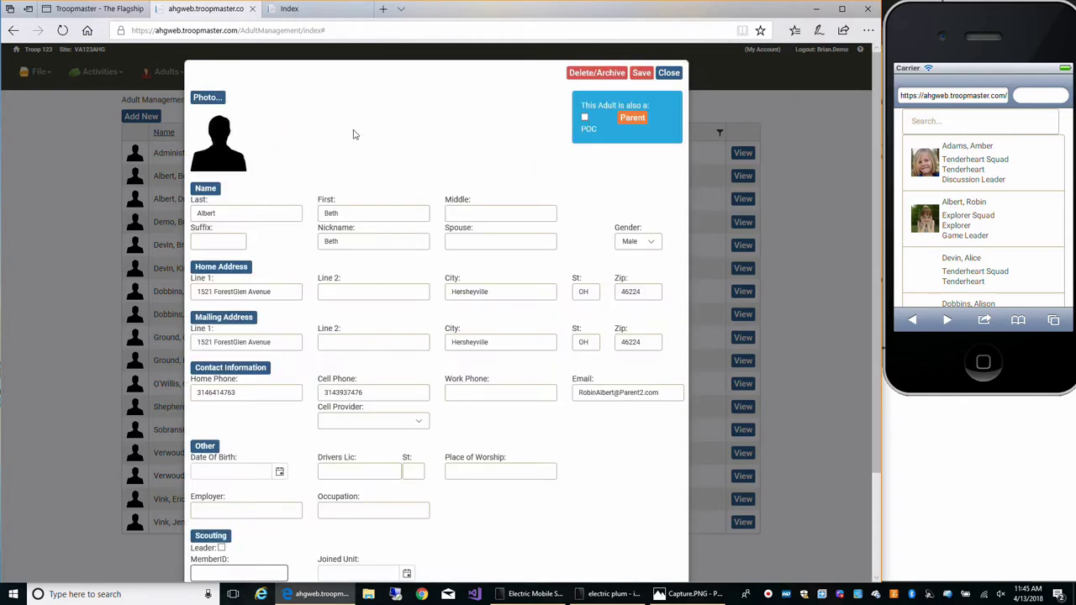
scroll(344, 138, down, 3)
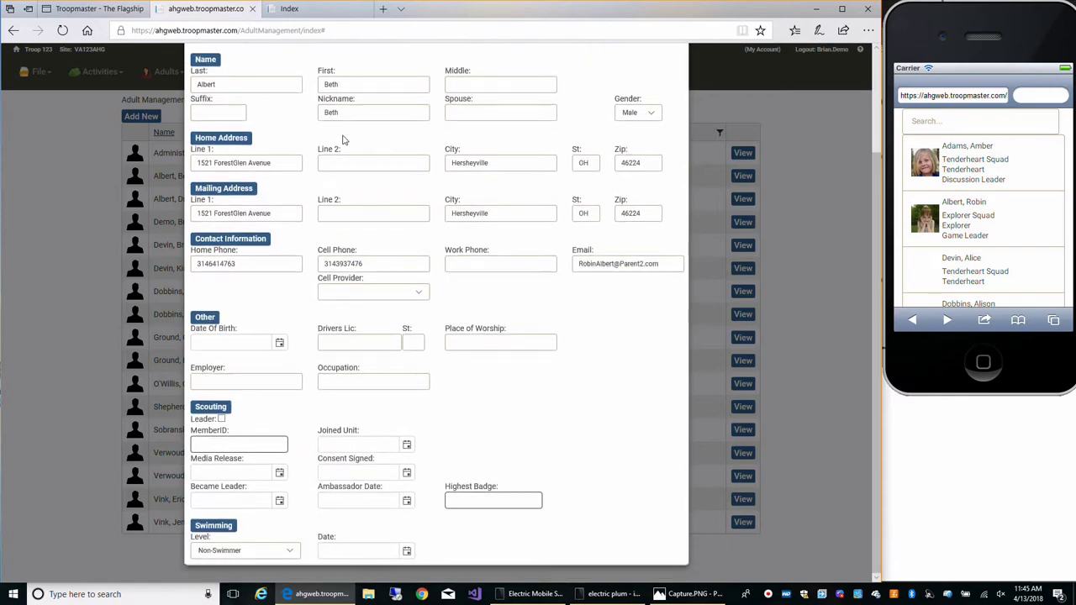
scroll(342, 139, up, 3)
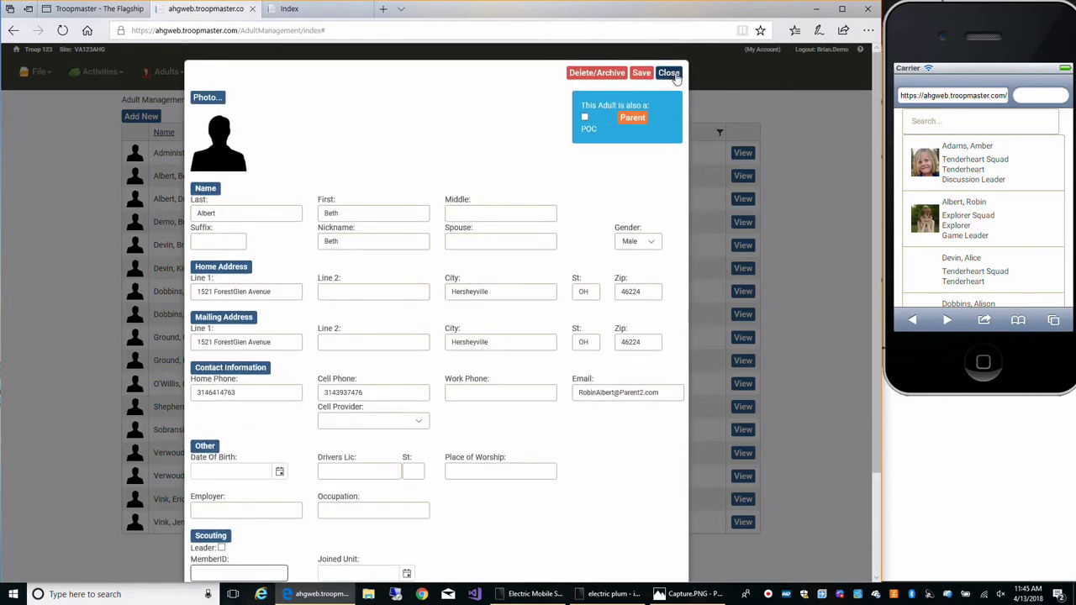
click(671, 77)
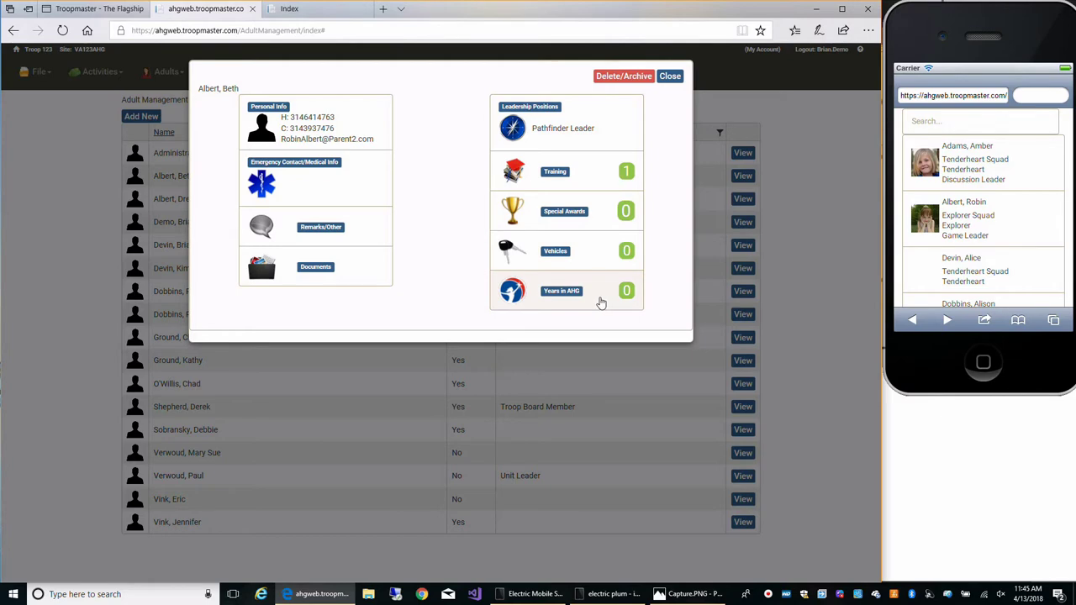
click(670, 77)
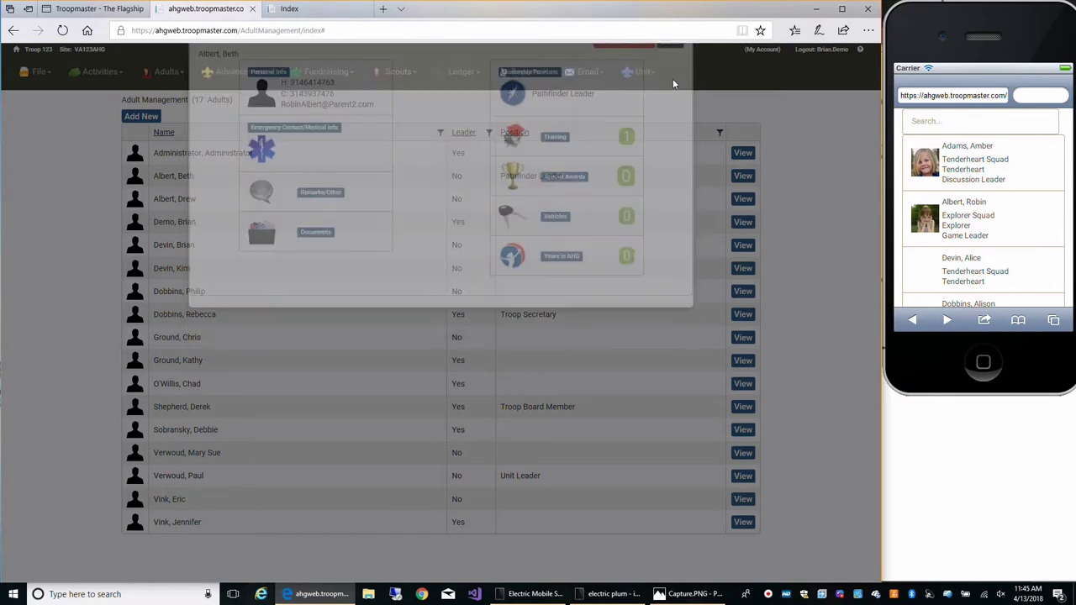
Review the quick entry form for adding several adults at once, and close it without adding members
click(166, 72)
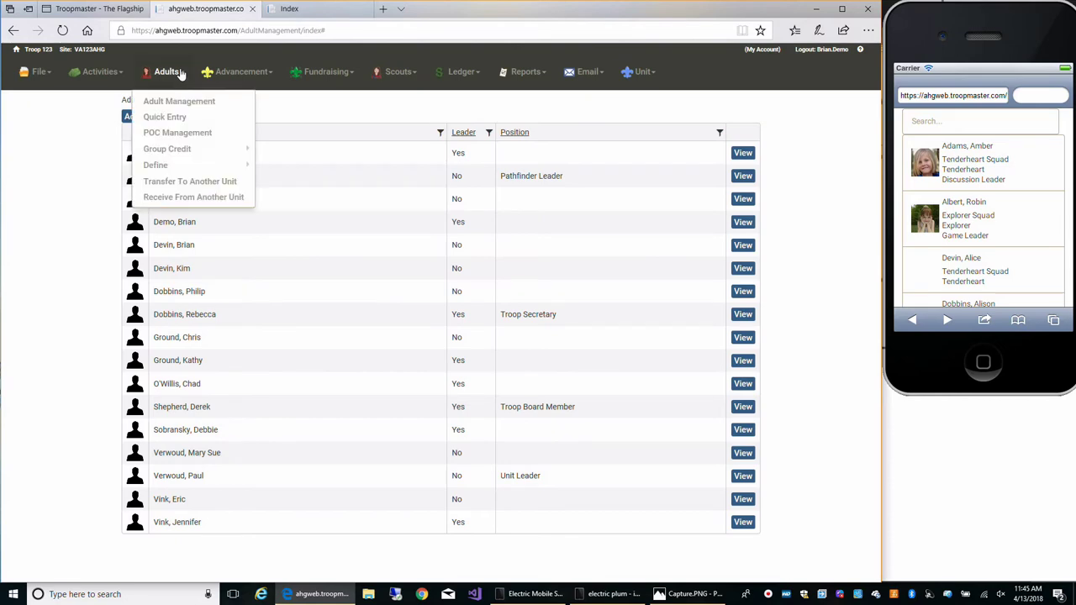
click(168, 117)
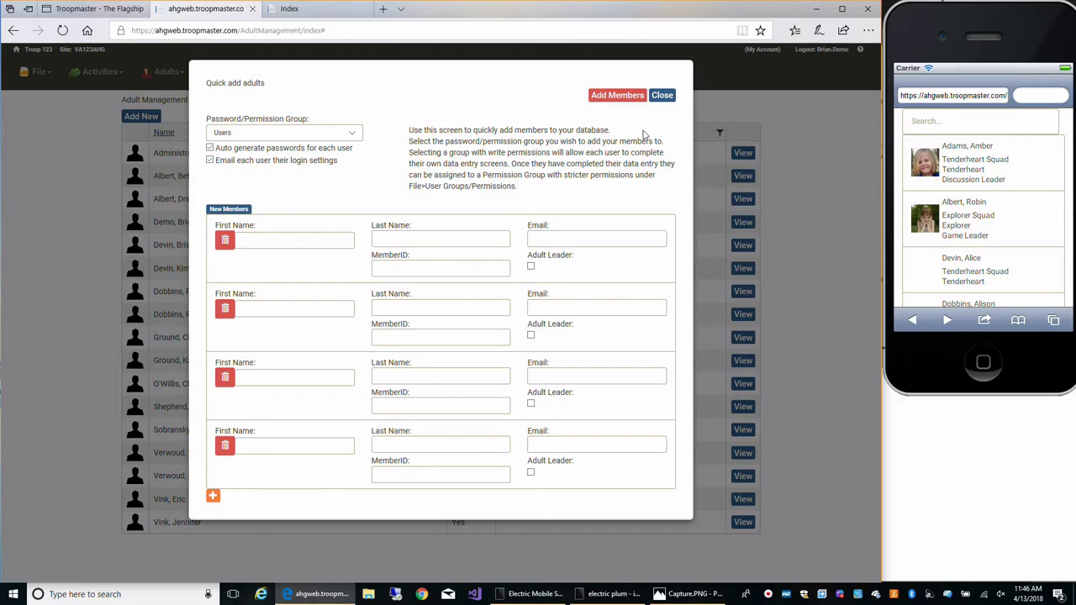
click(662, 95)
click(168, 72)
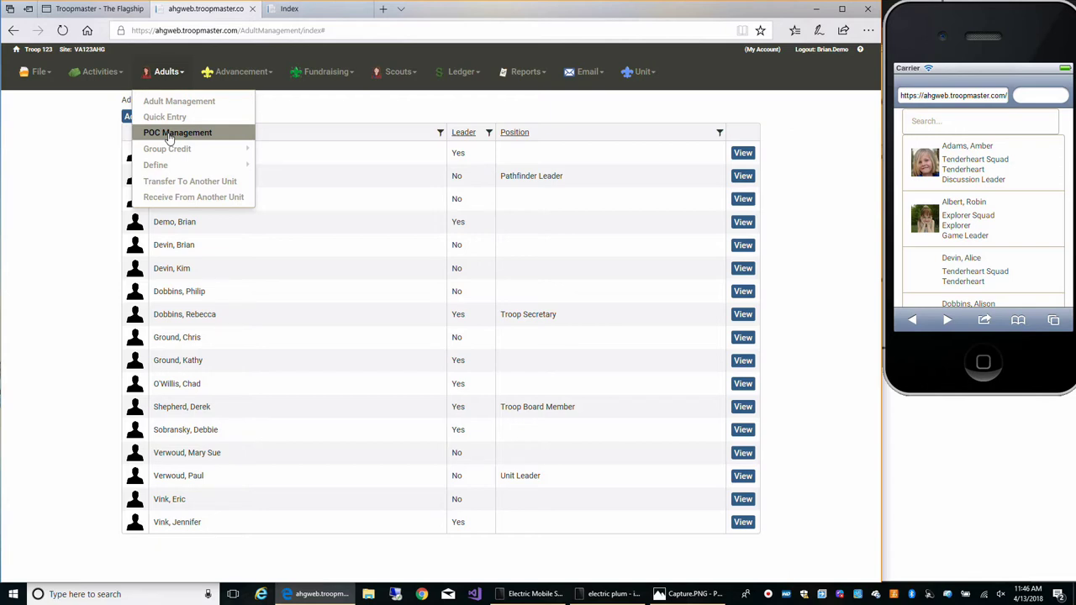
mouse_move(171, 151)
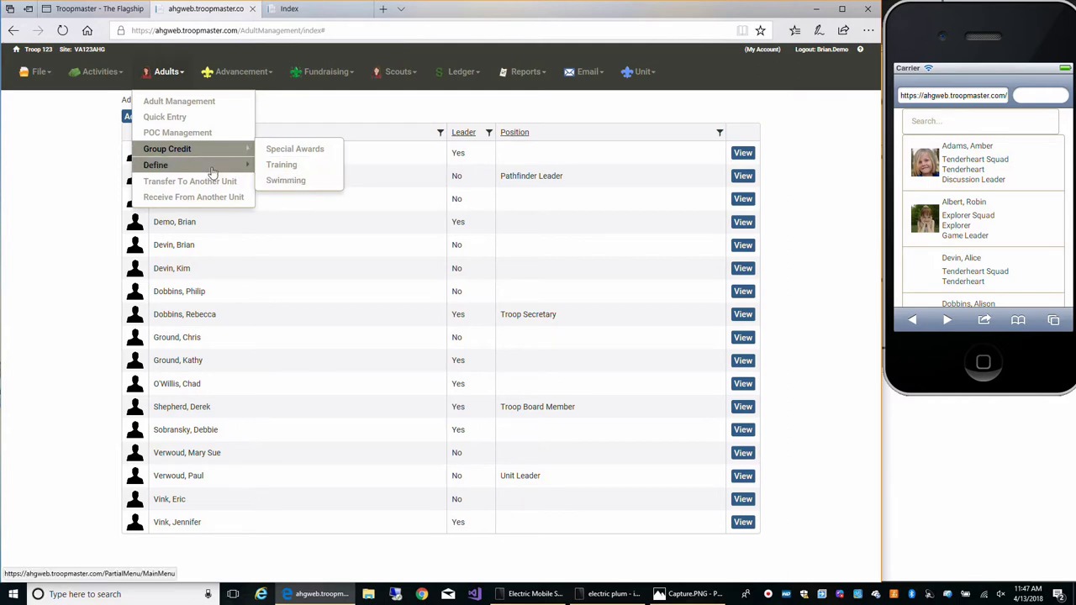
mouse_move(213, 171)
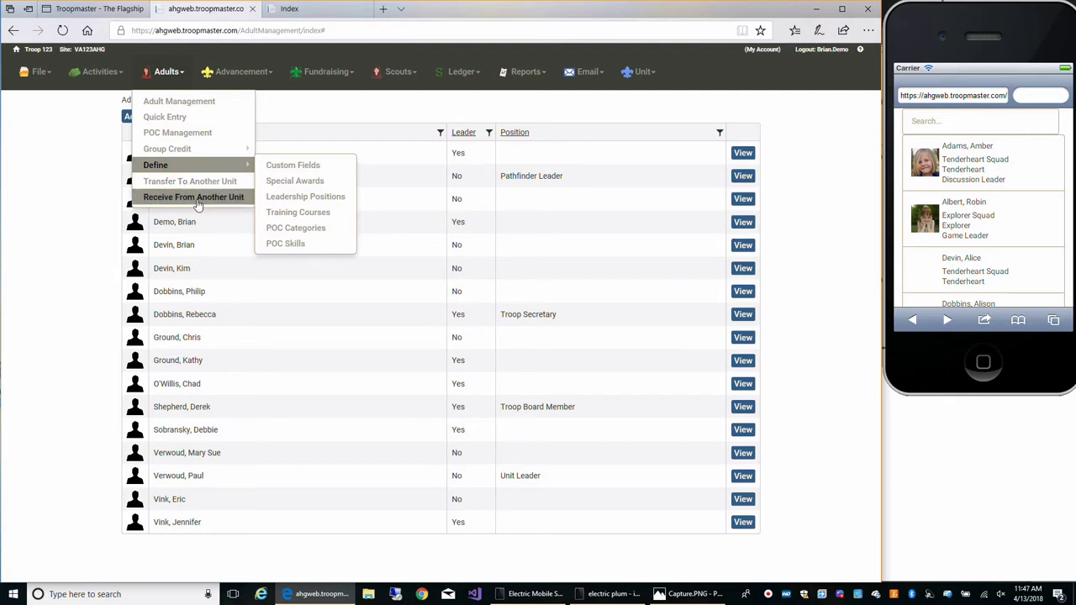
Open the AHG advancement list and view the record of the Explorer Squad scout who is Game Leader
click(223, 74)
click(224, 101)
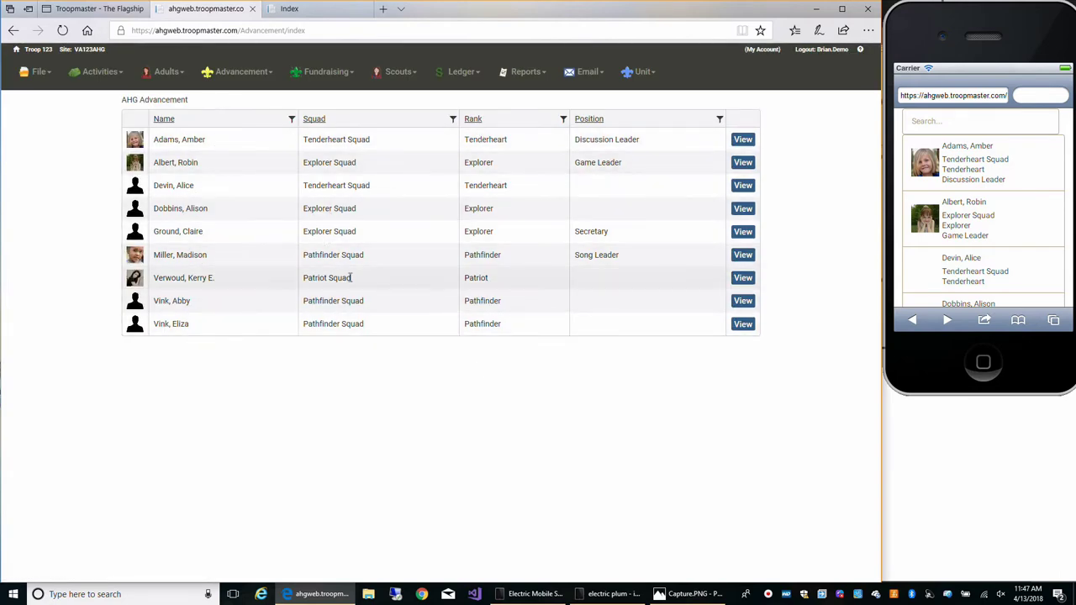
click(744, 163)
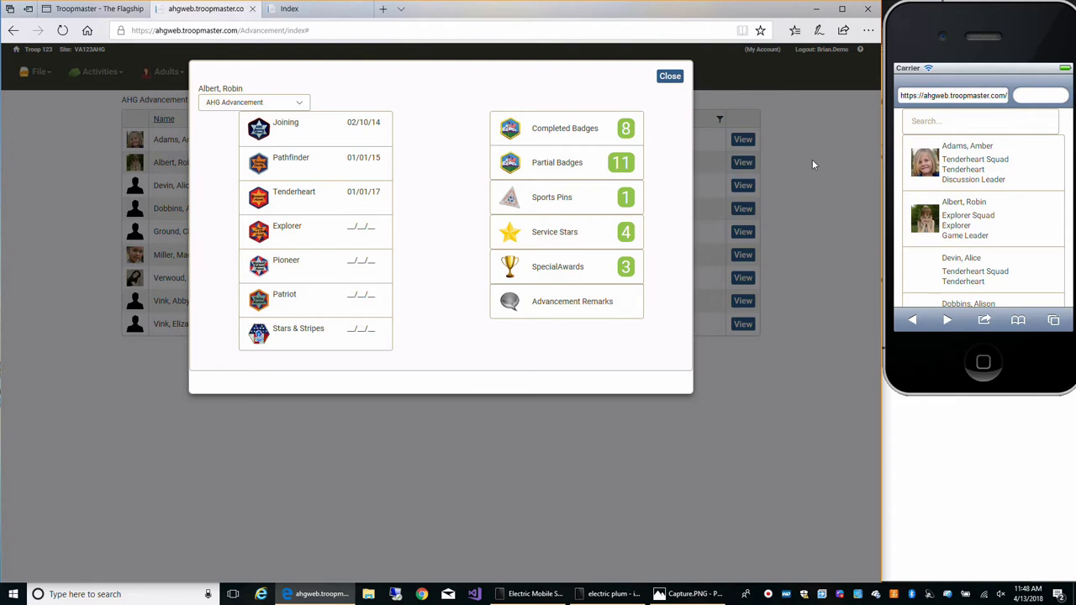
Switch to the phone simulator and look through the same Game Leader's ranks and badges in the mobile view
click(1006, 219)
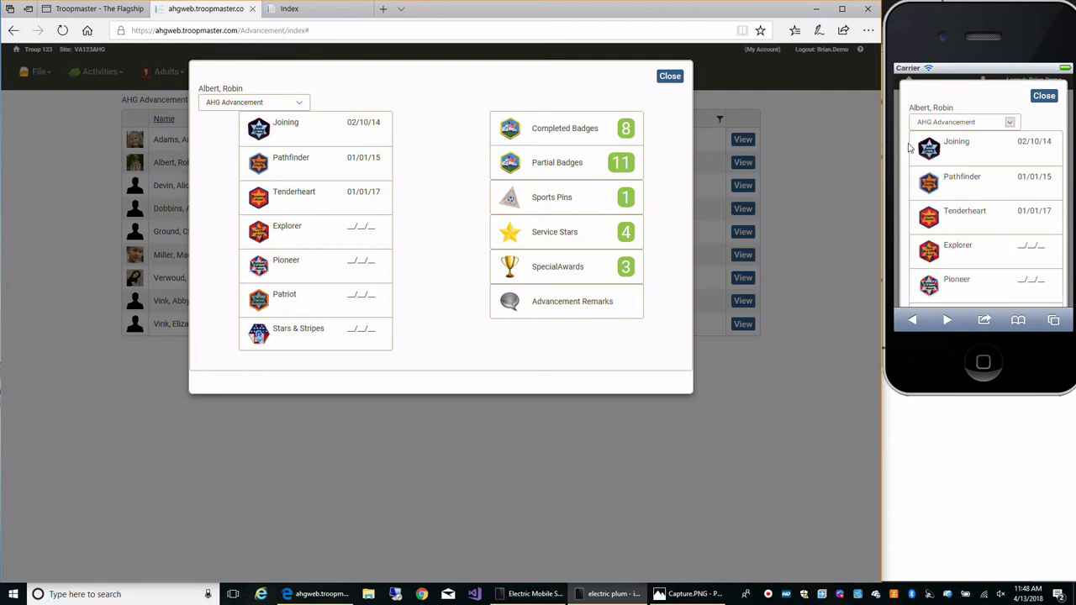
scroll(967, 221, down, 5)
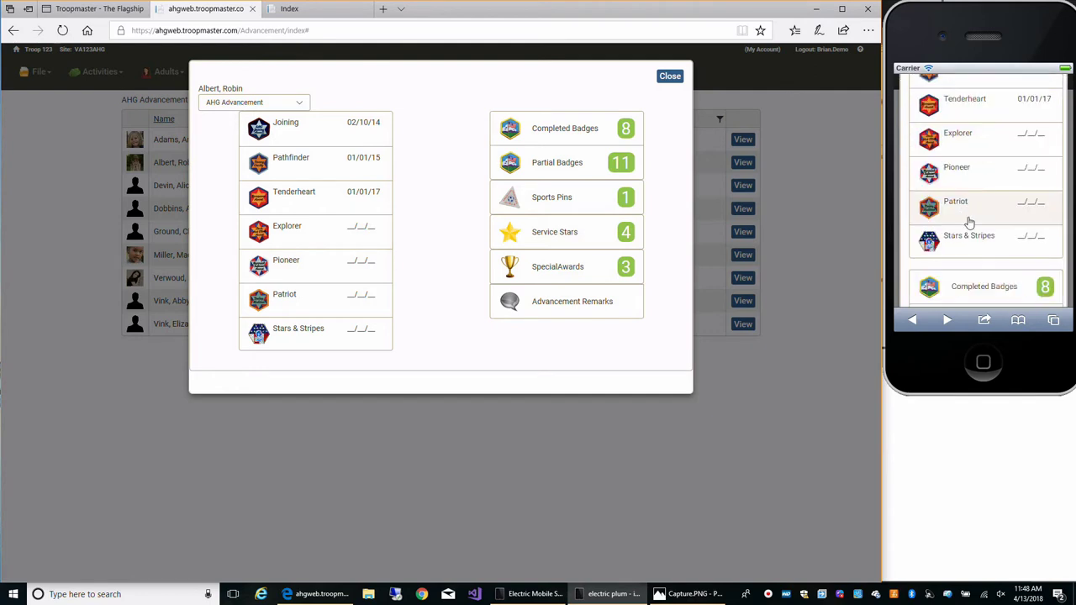
scroll(973, 242, up, 5)
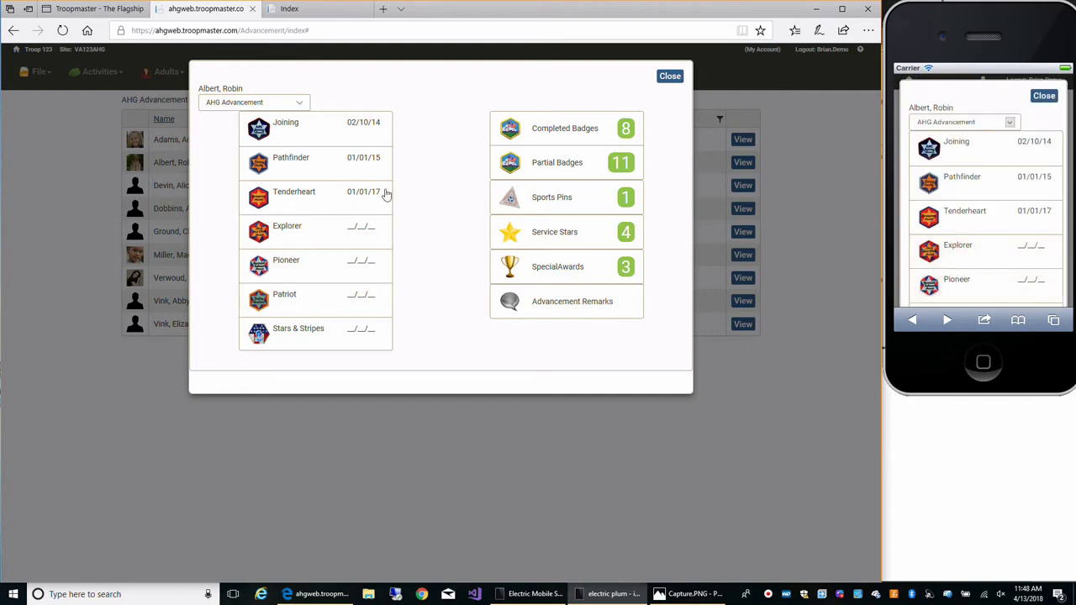
View the scout's Explorer rank requirements in the desktop browser and read through them in the phone simulator
click(330, 232)
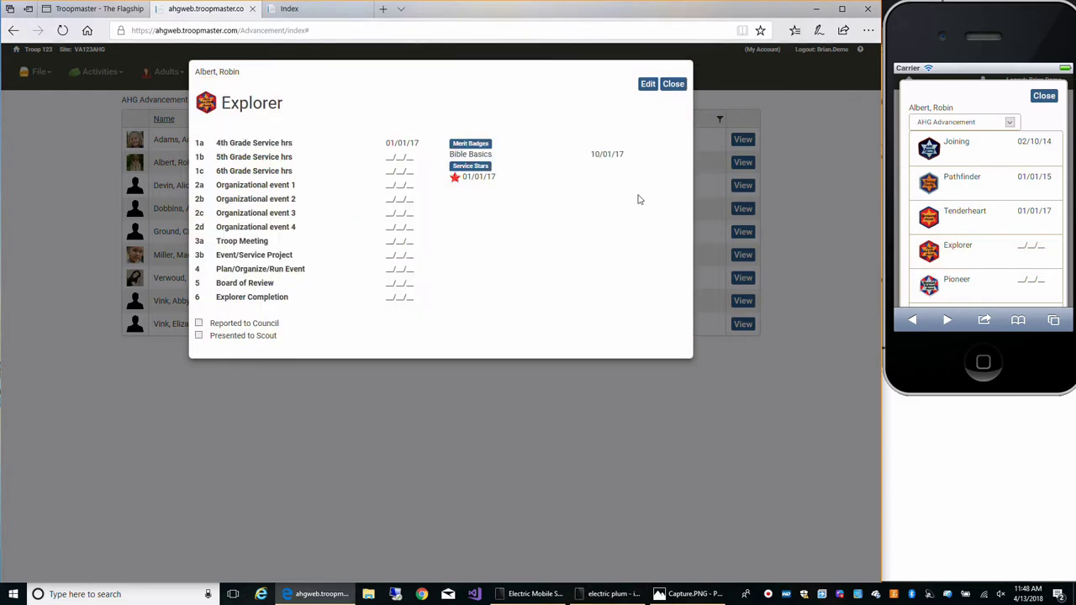
click(965, 252)
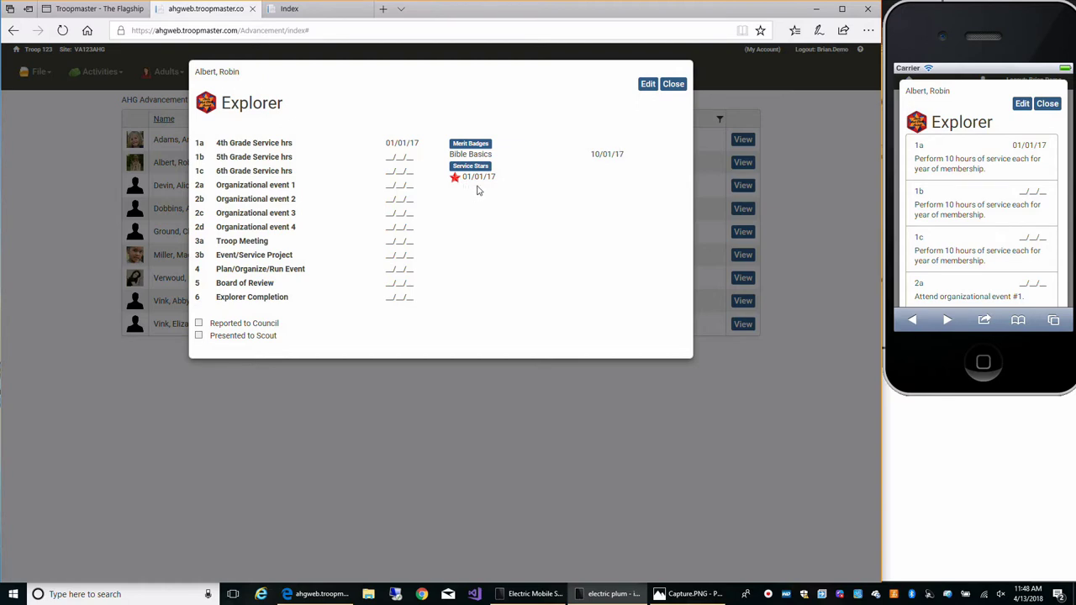
scroll(985, 211, down, 6)
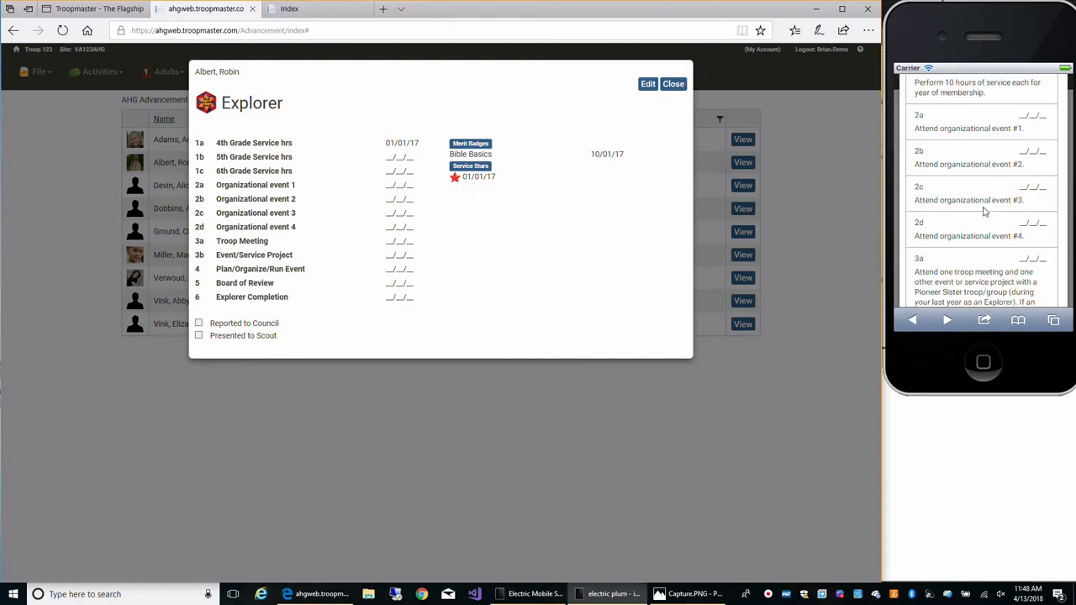
scroll(983, 212, down, 5)
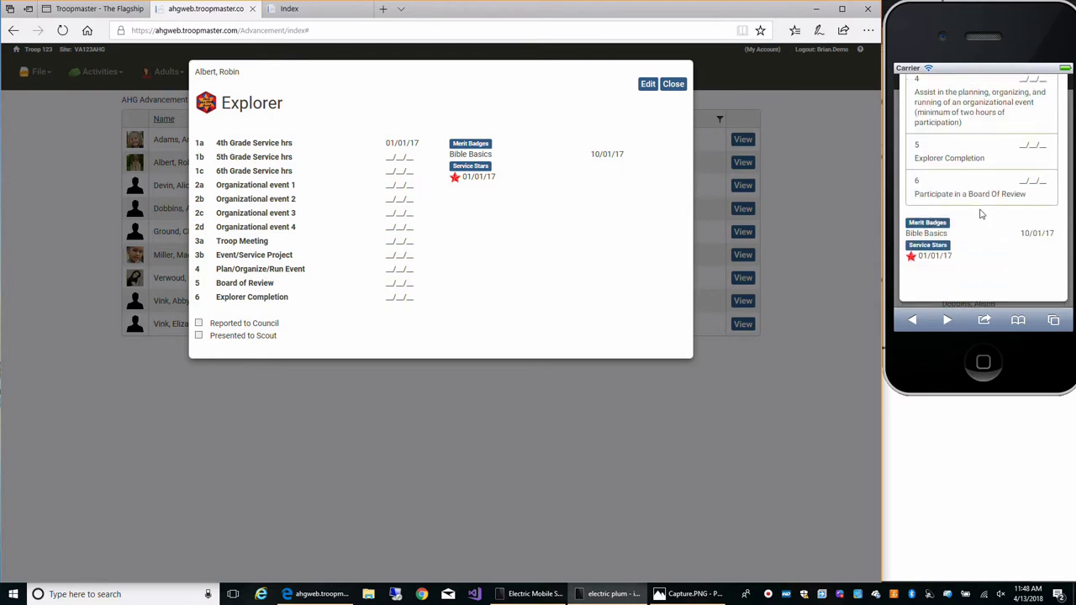
scroll(979, 214, up, 10)
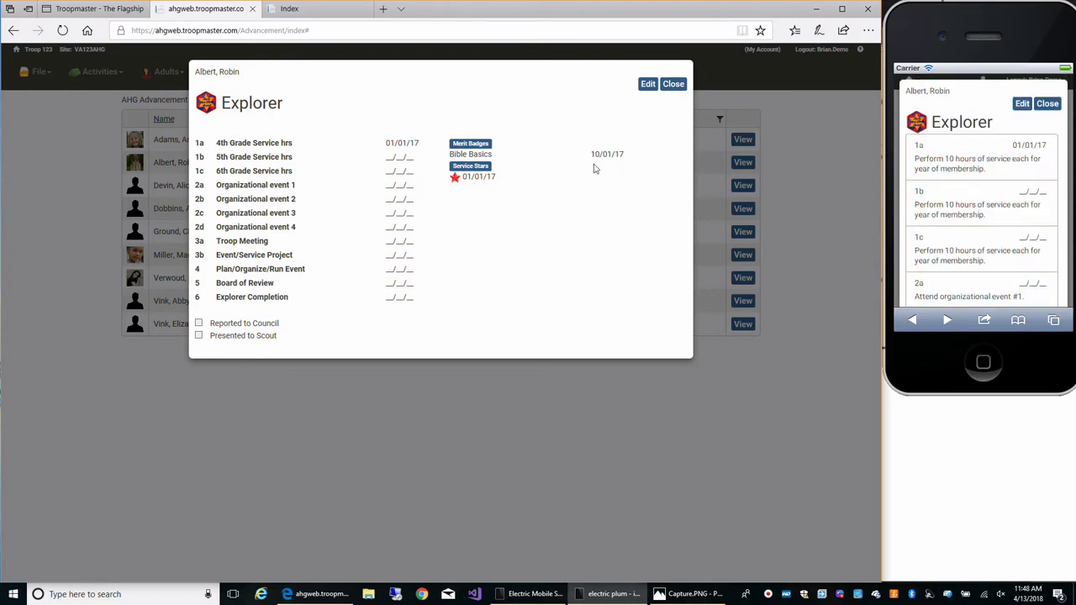
Set the scout's Explorer requirement 1b, 5th Grade Service hrs, to 04/13/18 and save the record
click(645, 88)
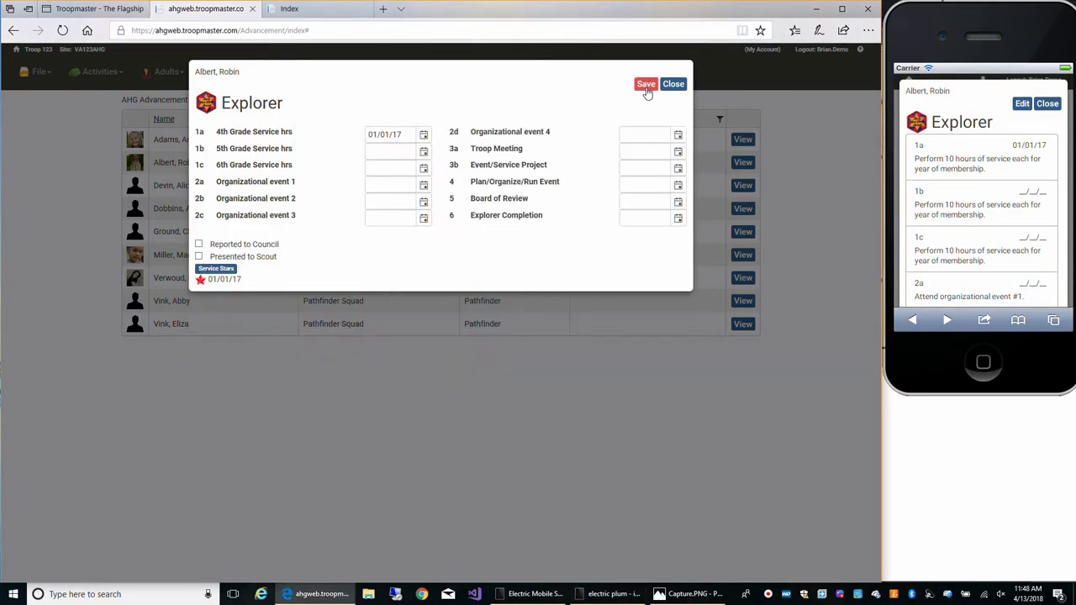
click(424, 153)
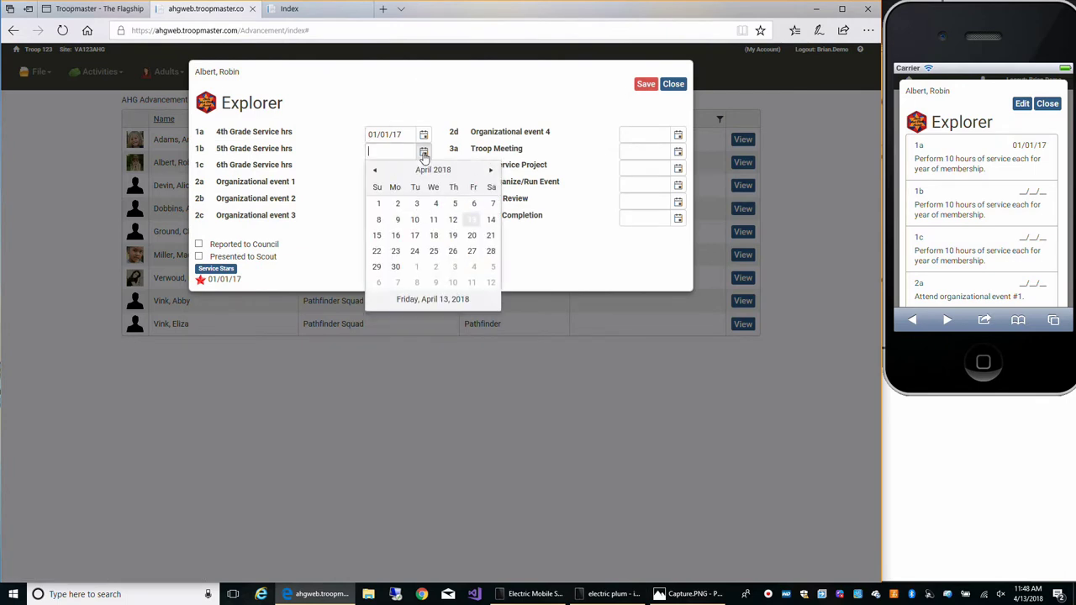
click(473, 222)
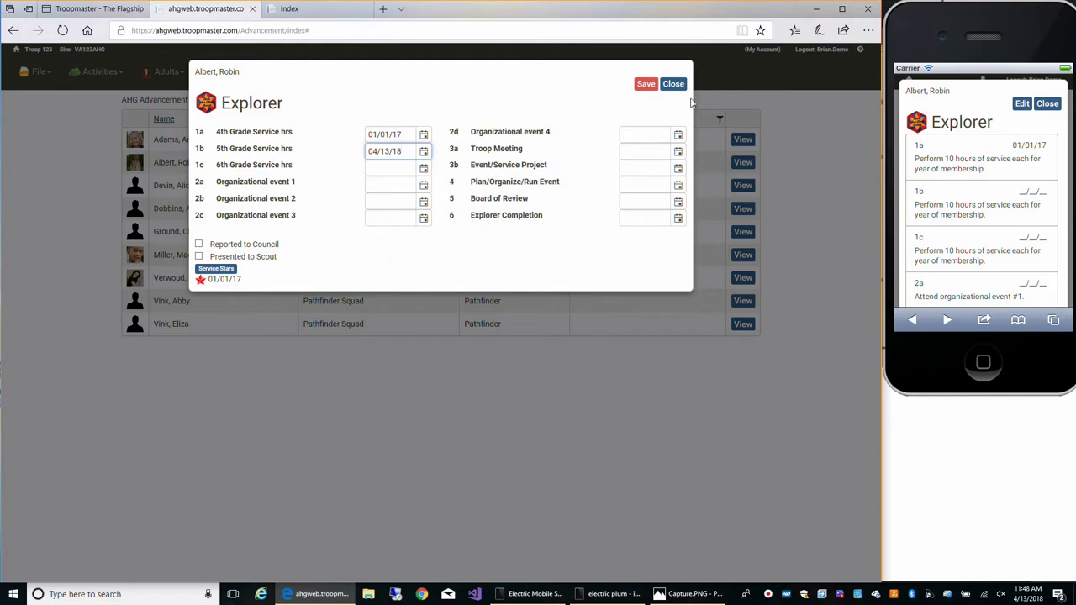
click(647, 93)
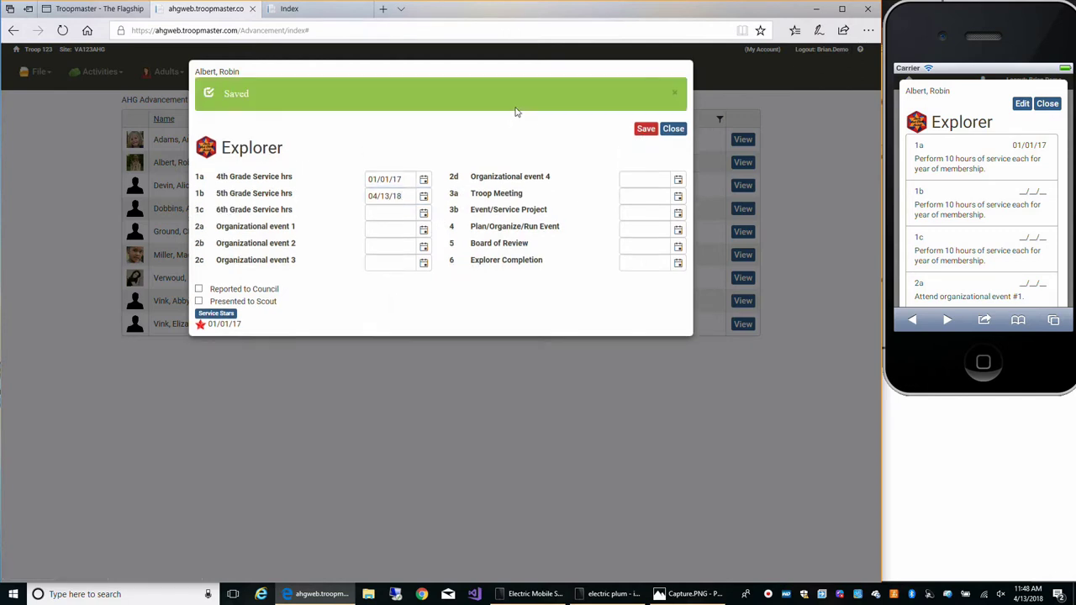
Reopen the Explorer requirements in the phone simulator to check requirement 1b, and close the Explorer form in the desktop browser
click(1048, 106)
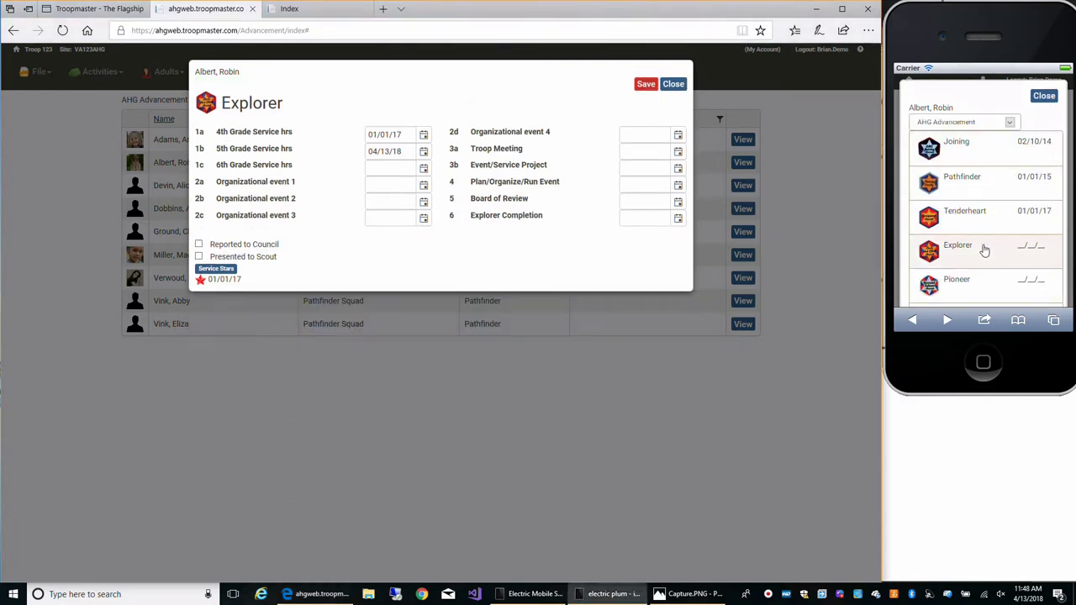
click(984, 250)
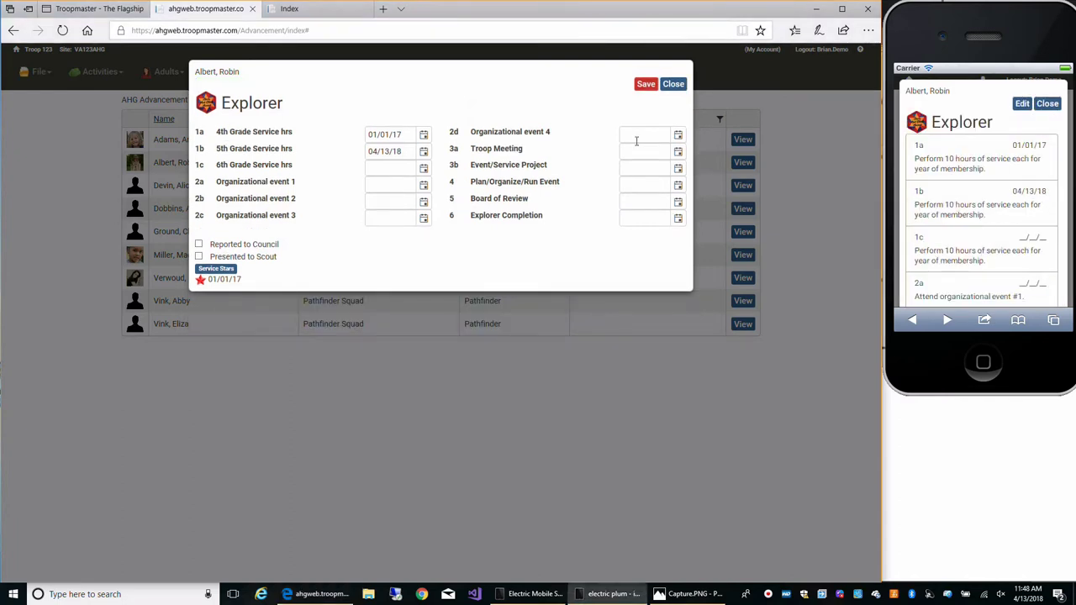
click(677, 85)
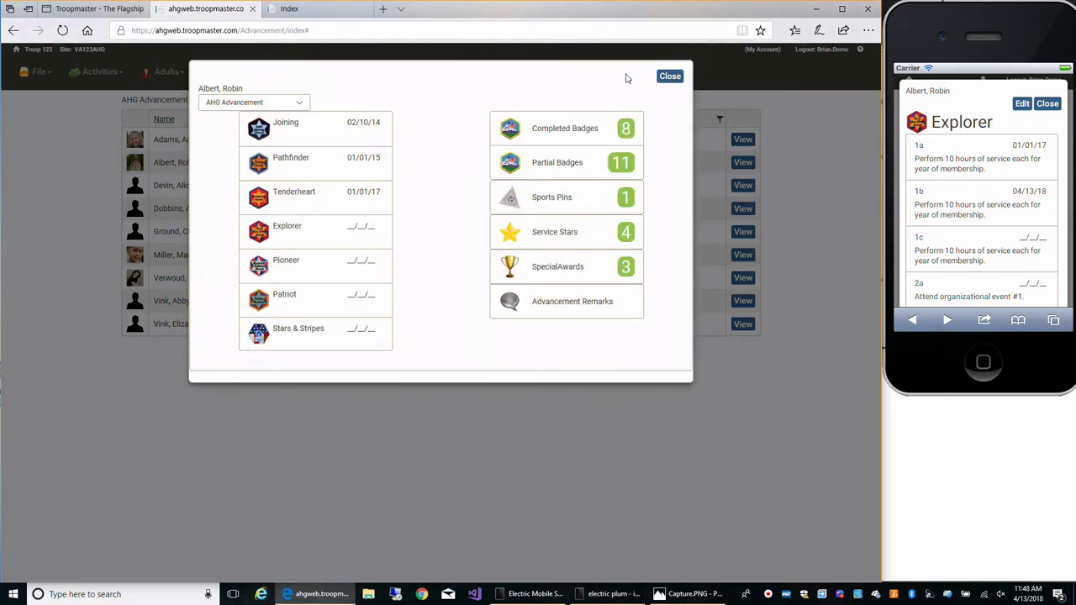
Add the Archery badge to the scout's completed merit badges with rank Explorer and completion date 04/13/18
click(565, 128)
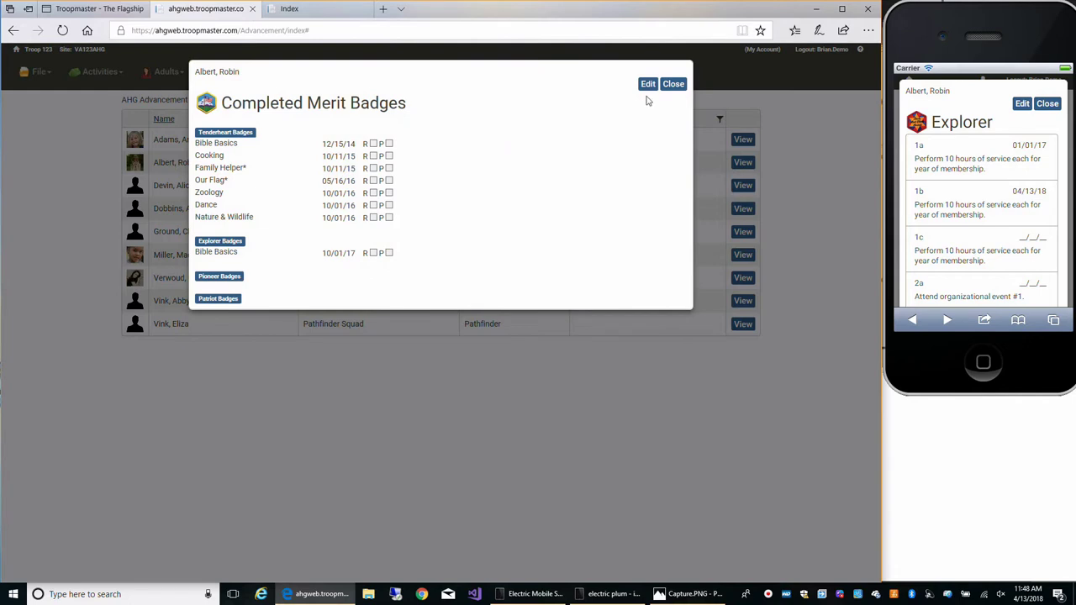
click(646, 89)
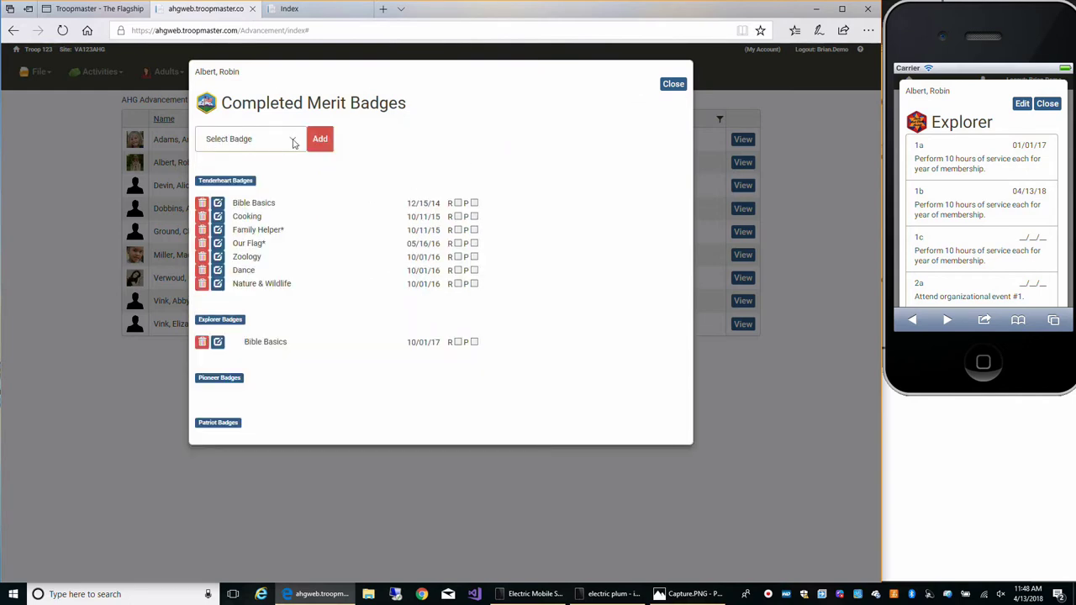
click(295, 143)
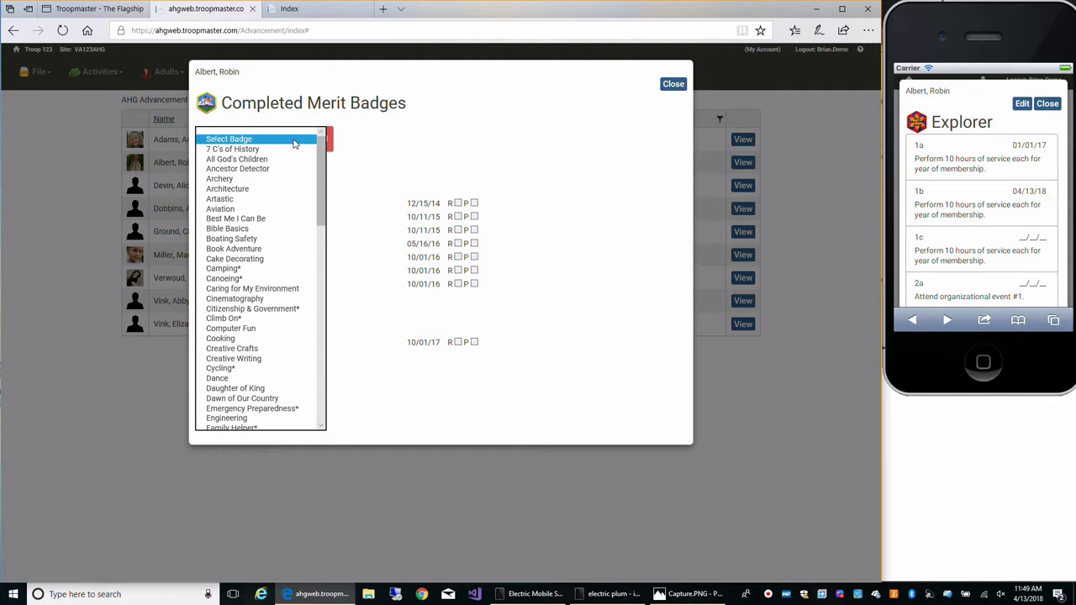
click(271, 180)
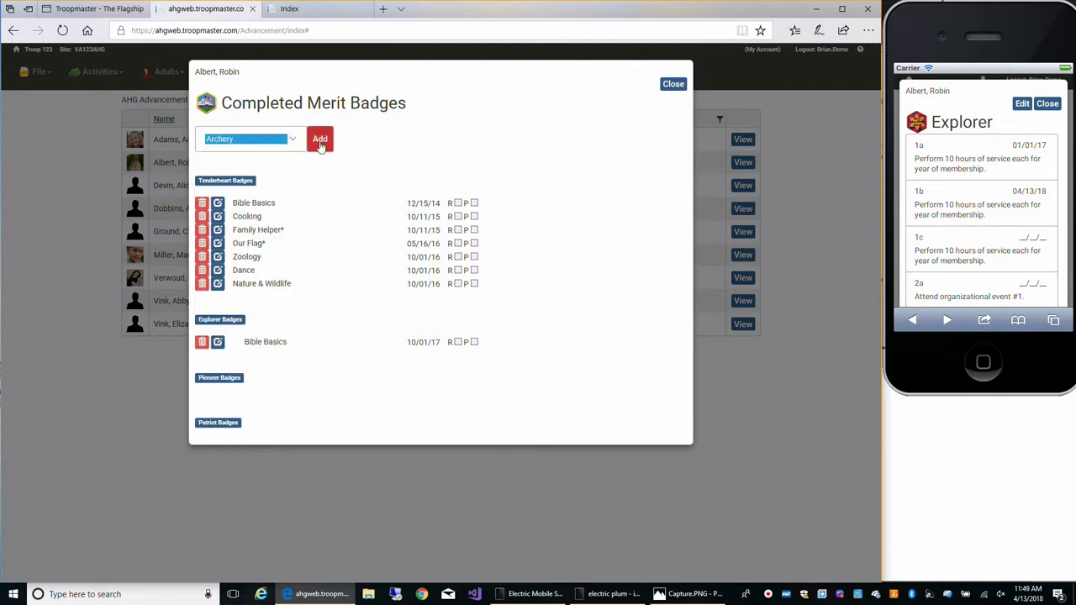
click(321, 143)
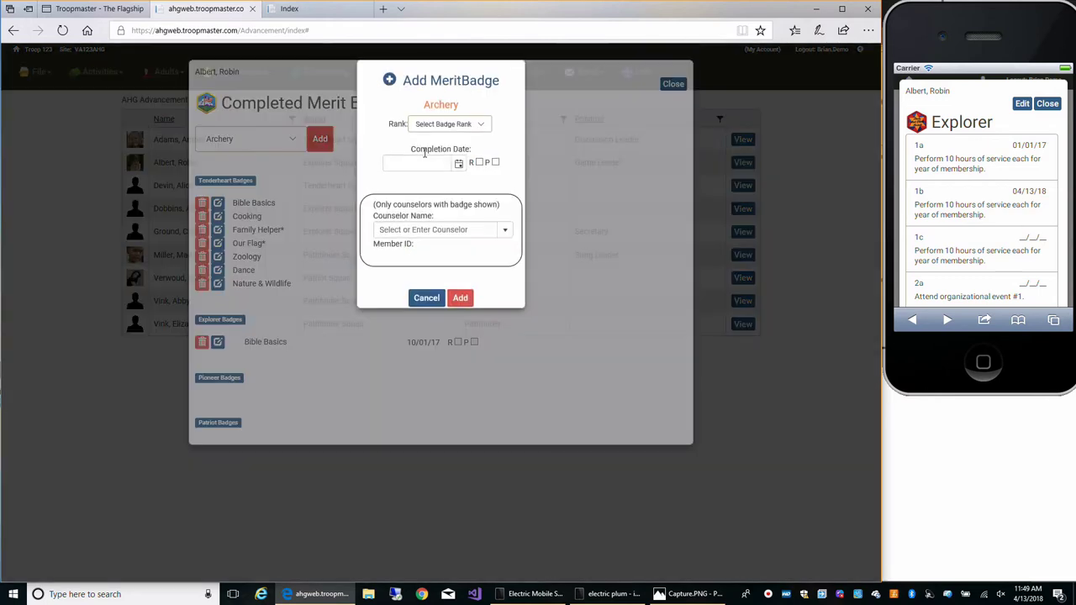
click(485, 128)
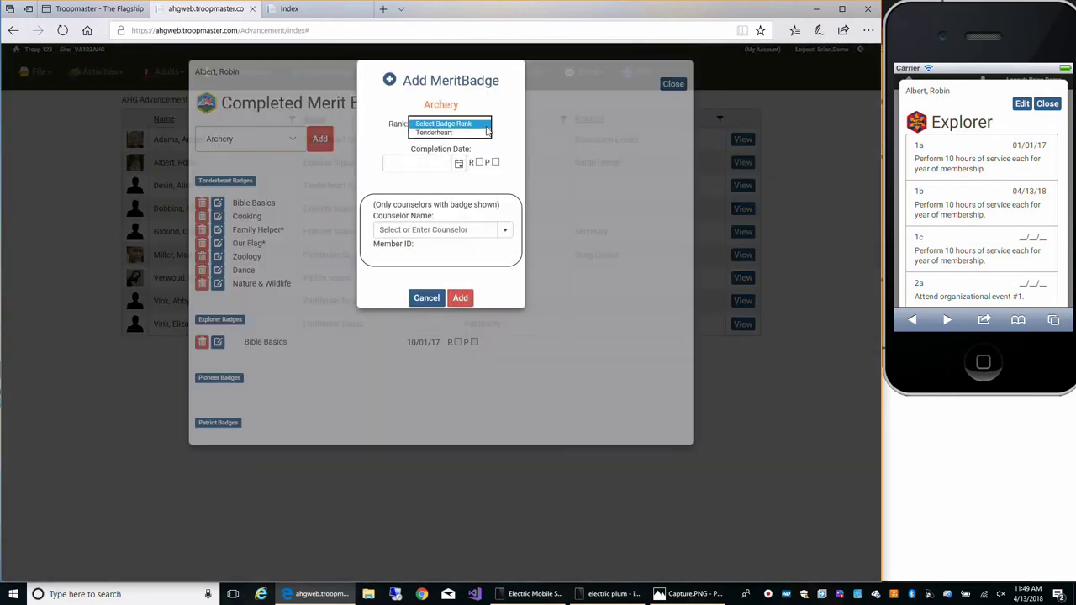
click(447, 141)
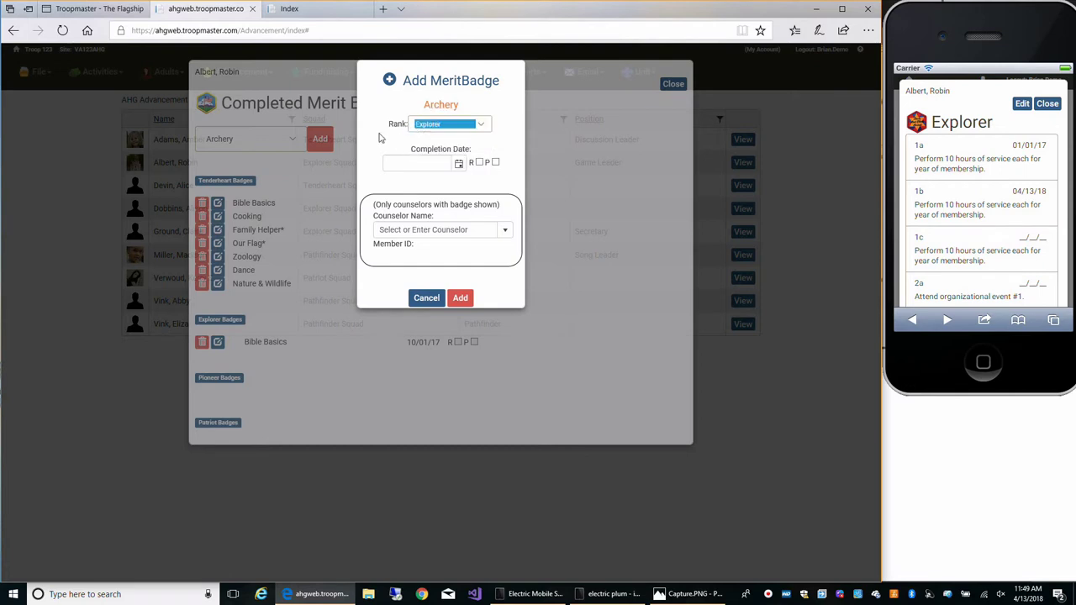
click(459, 164)
click(489, 233)
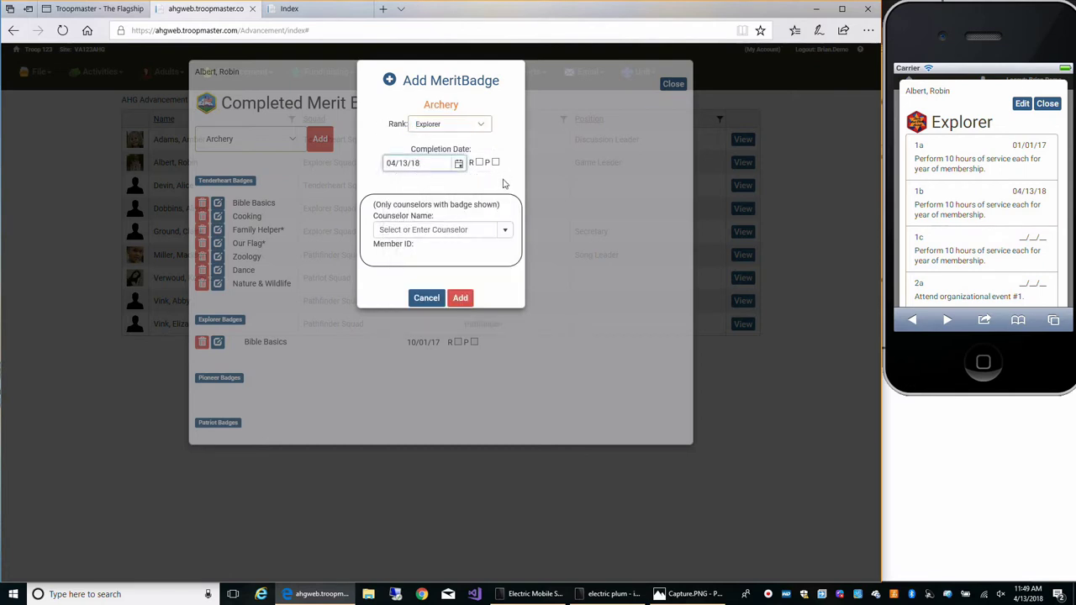
click(463, 299)
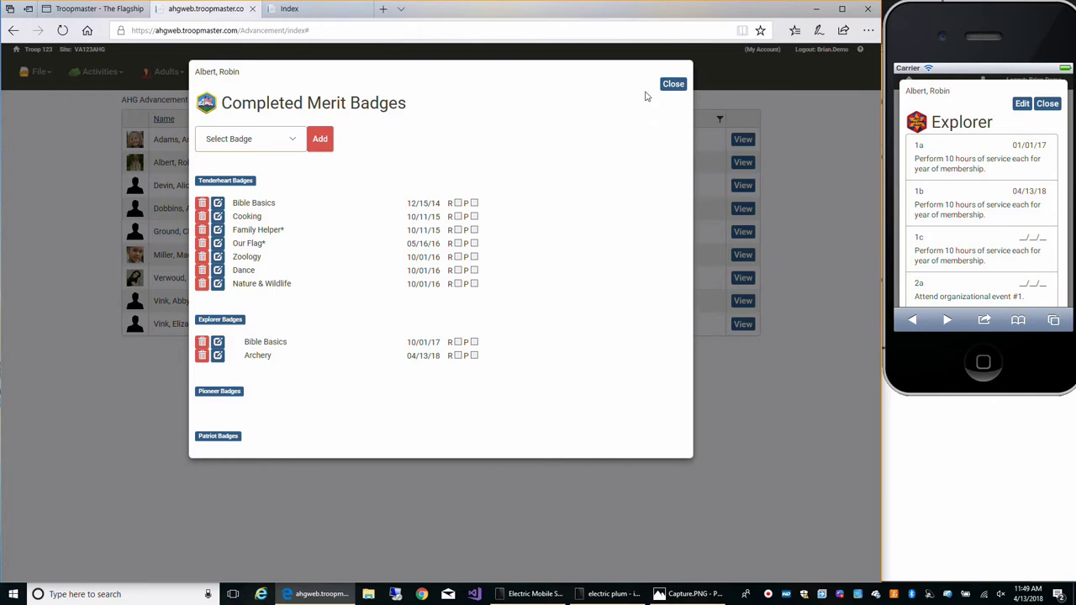
click(670, 87)
Review the scout's partial merit badges, including the open requirements of 7 C's of History, and close the list
click(563, 168)
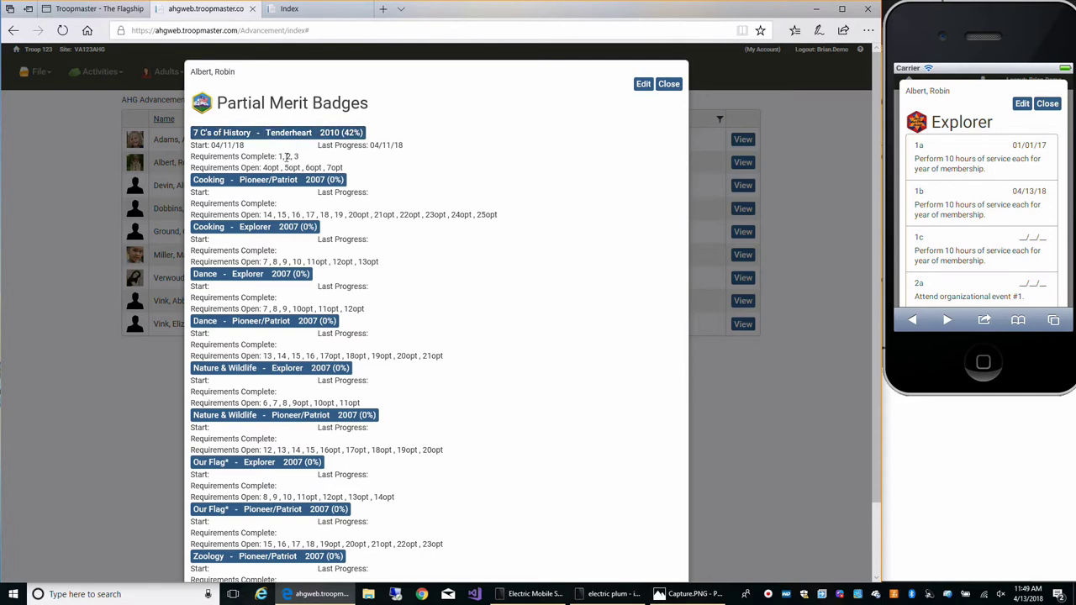
drag(263, 168, 357, 168)
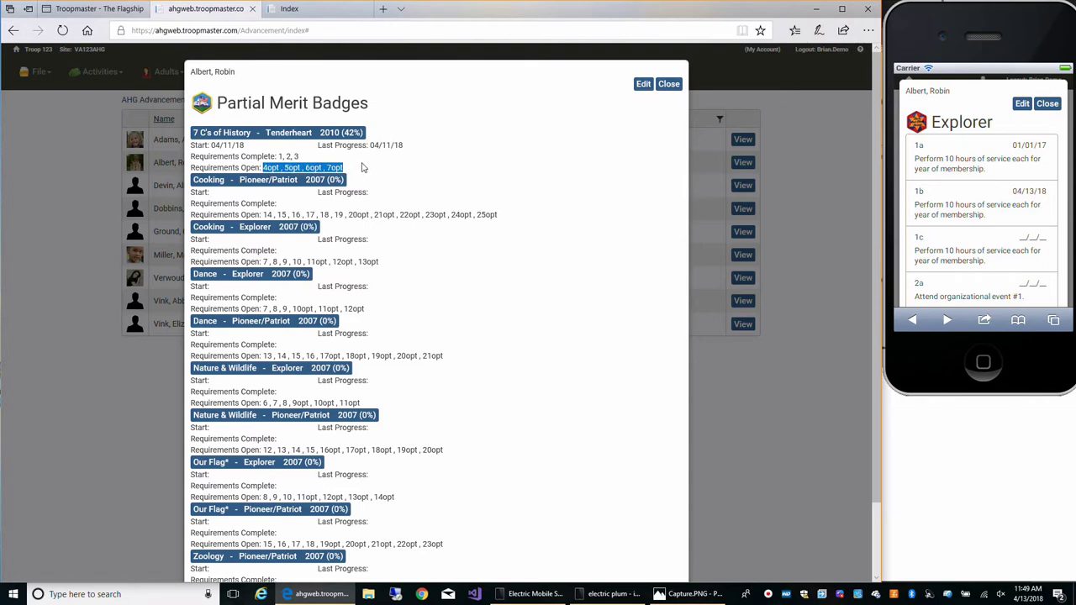
click(671, 87)
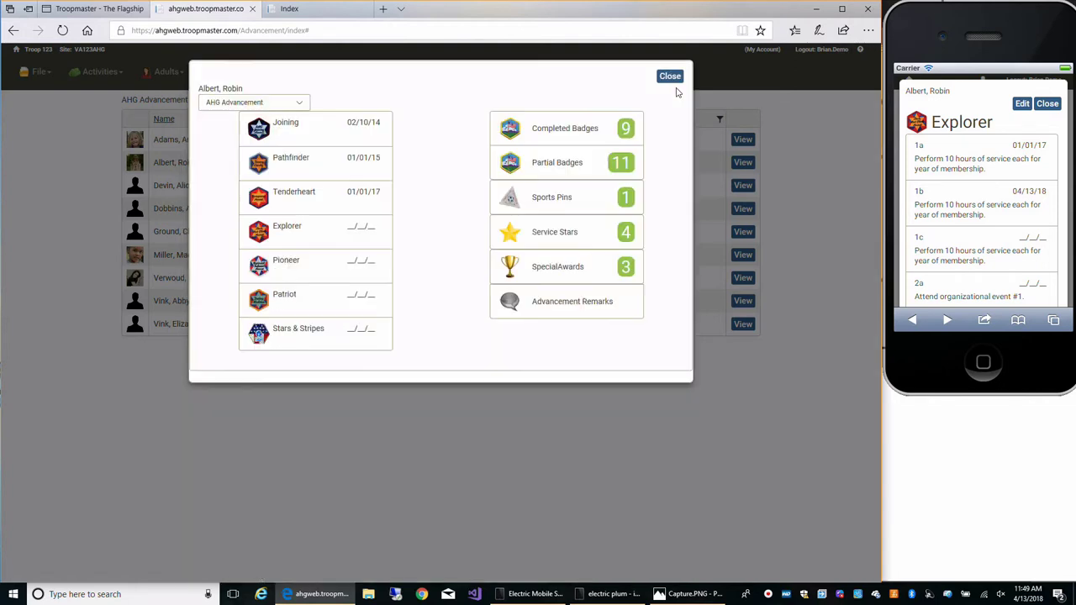
Date requirement 2 of the Competitive Cycling sports pin, learning when and how to change gears, 04/13/18 and save it
click(574, 196)
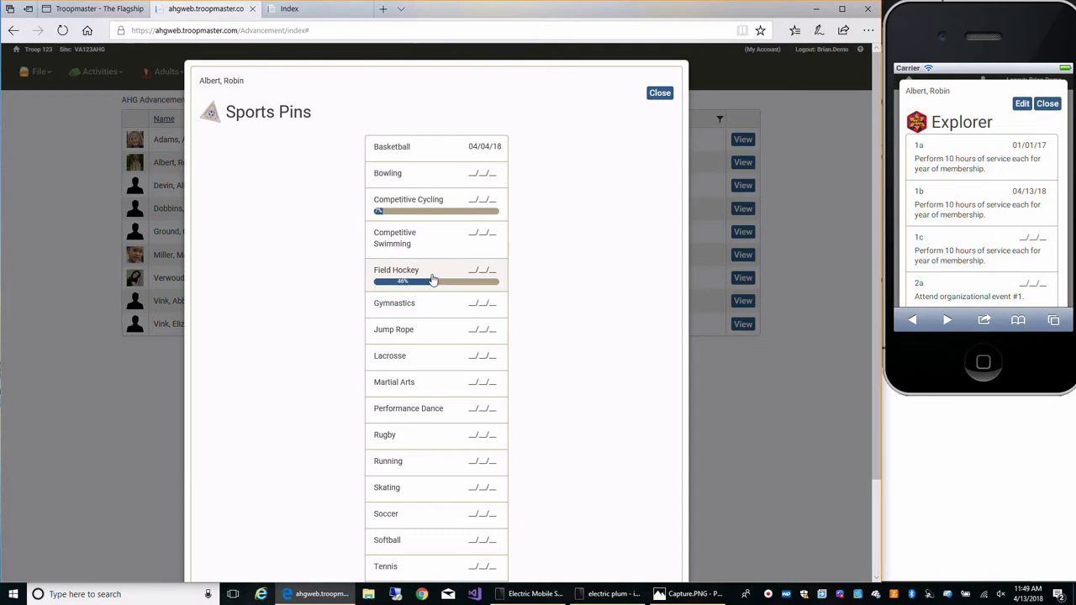
click(443, 203)
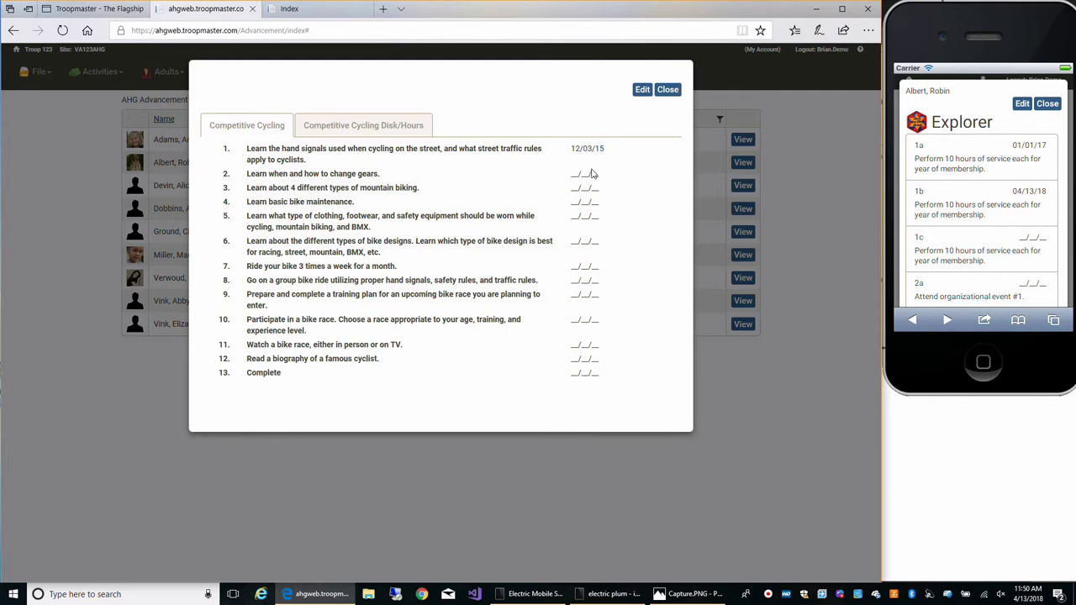
click(641, 92)
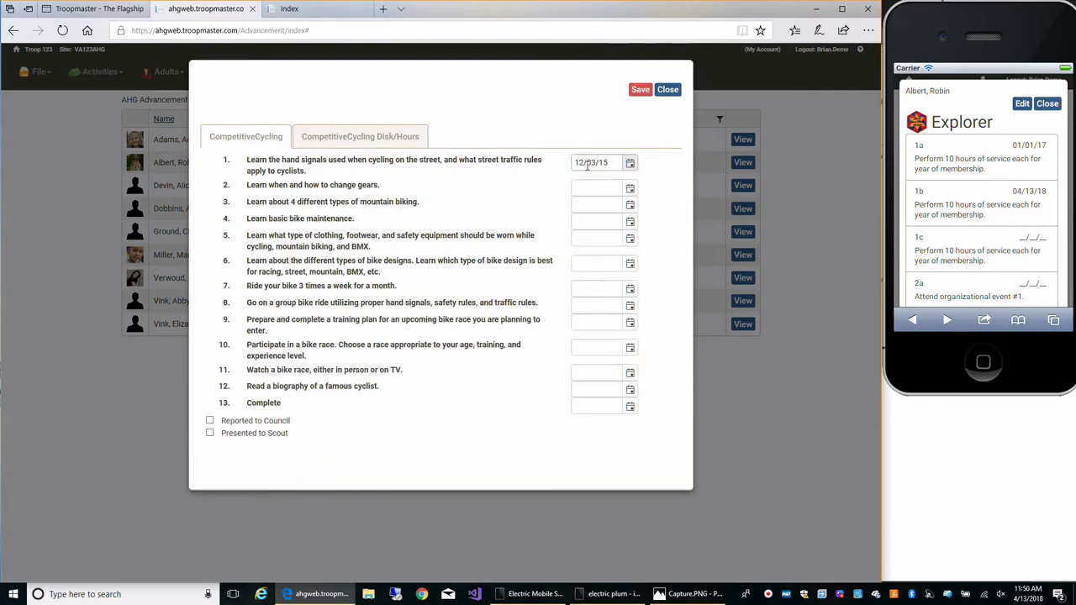
click(630, 190)
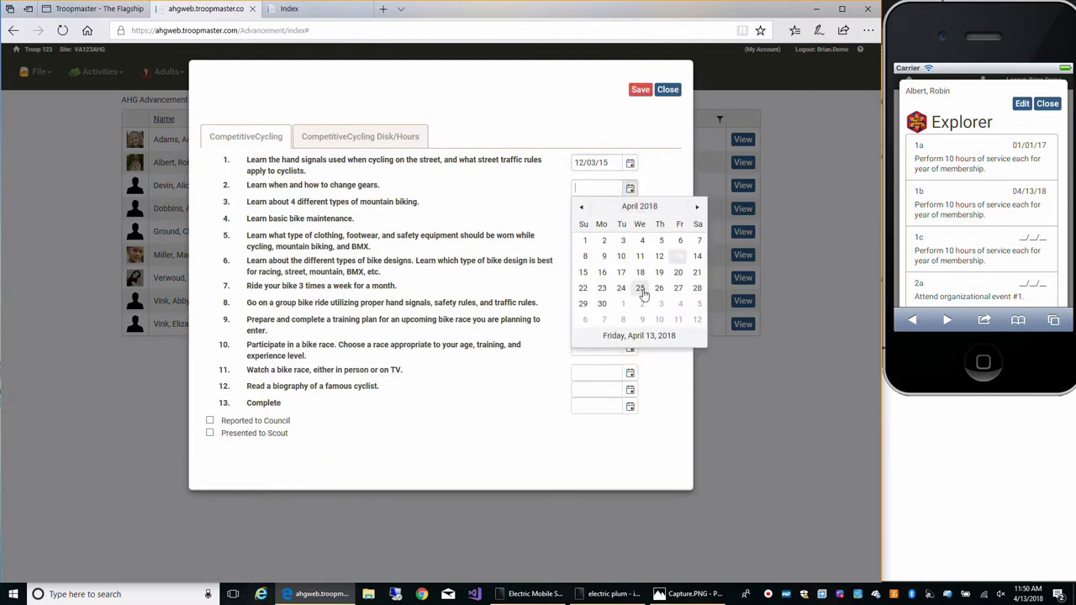
click(679, 255)
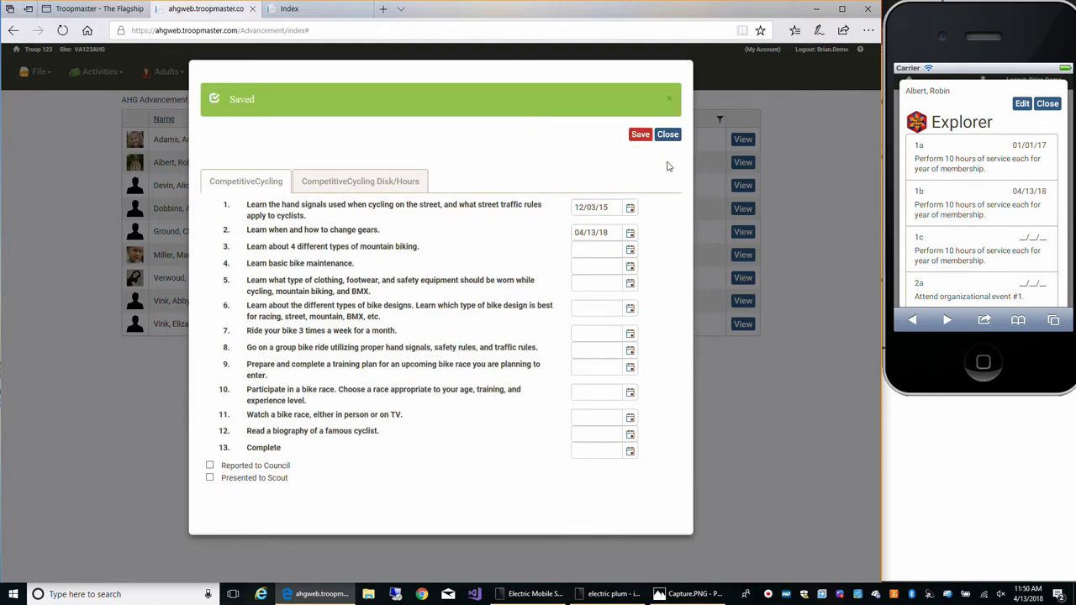
click(667, 90)
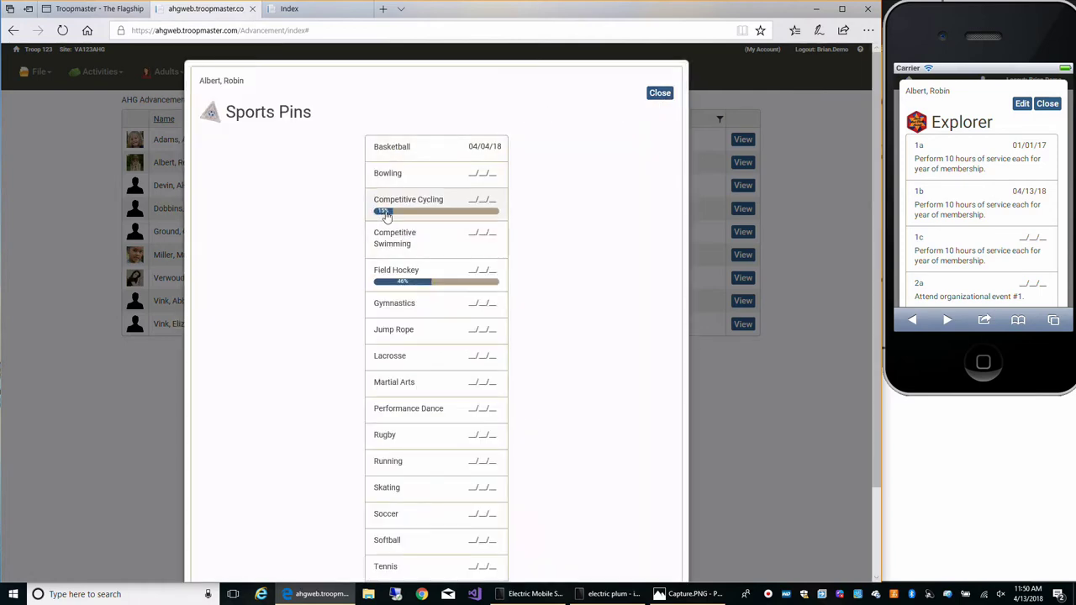
Open the disk and hours record of the Competitive Cycling sports pin for editing
click(425, 211)
click(362, 127)
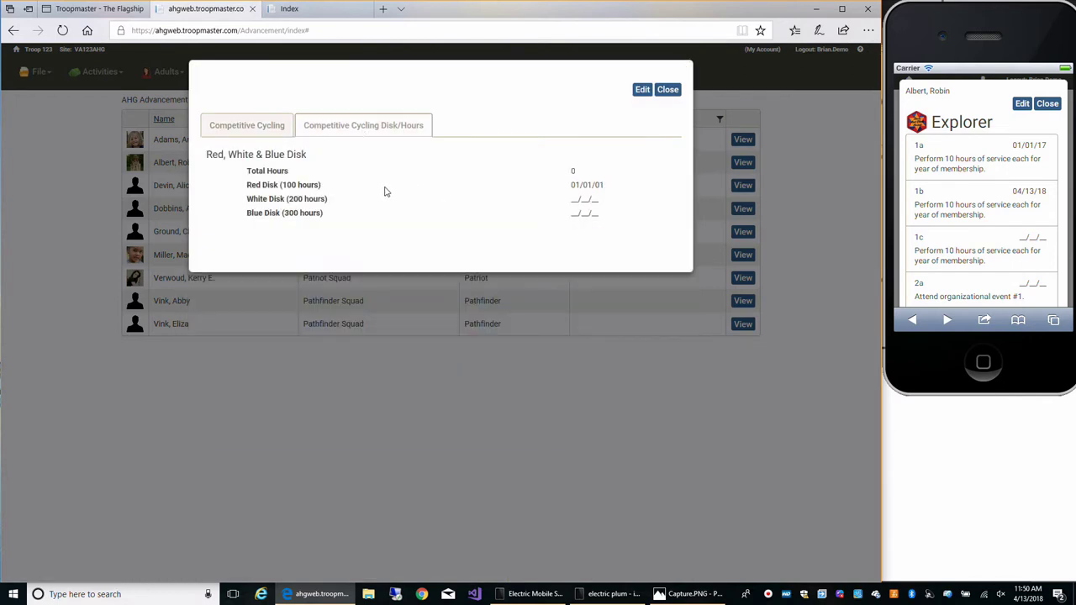
click(641, 90)
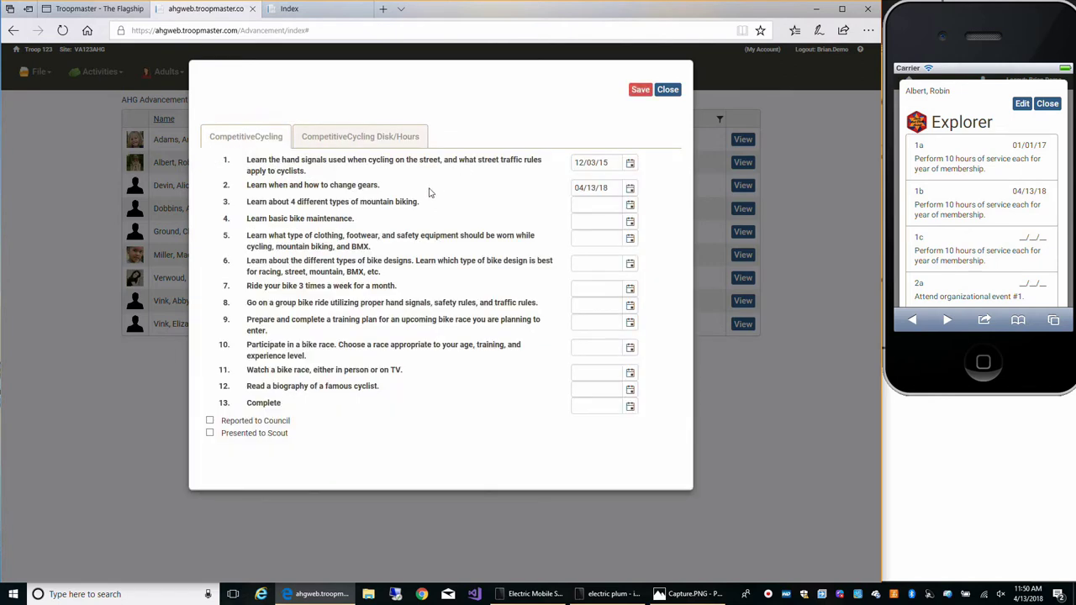
click(365, 143)
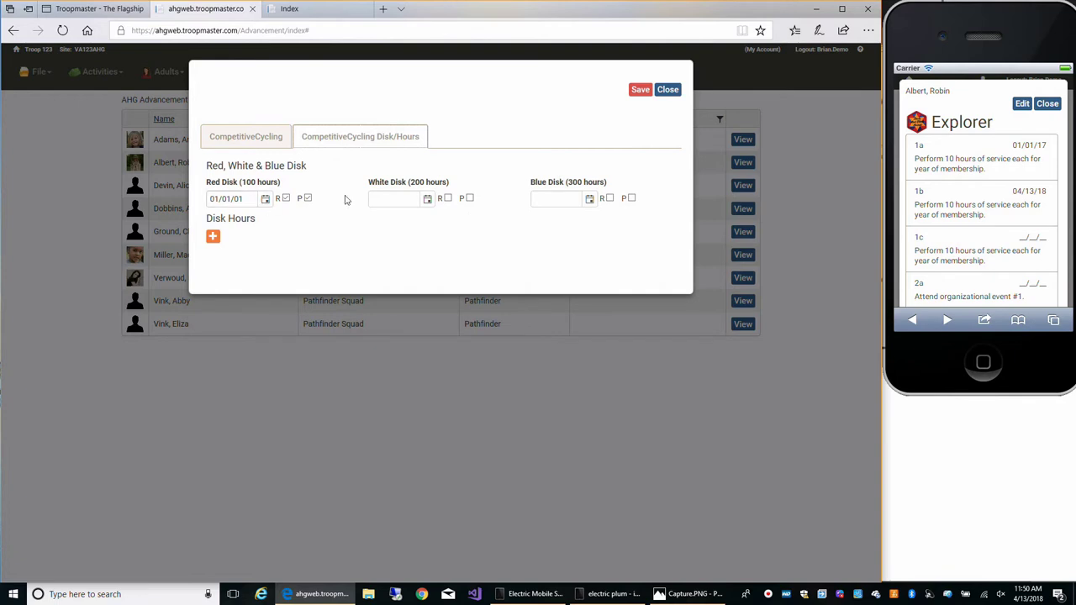
Add a Competitive Cycling disk hours entry of 1.00, described "One hour after school" and dated 04/13/18, save it, and return to the scout's advancement overview
click(212, 236)
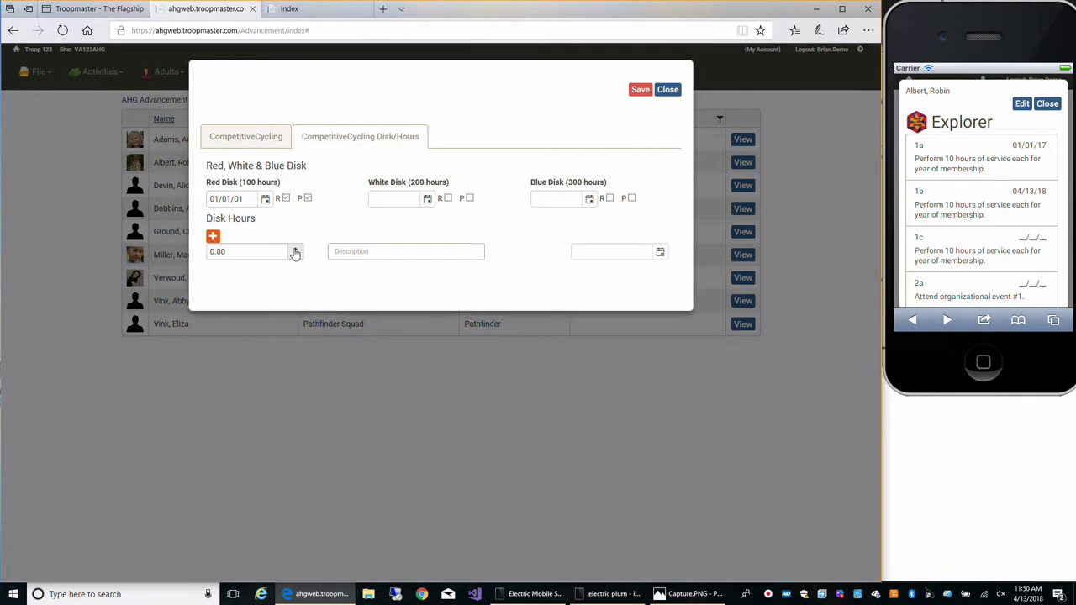
click(295, 252)
text(4)
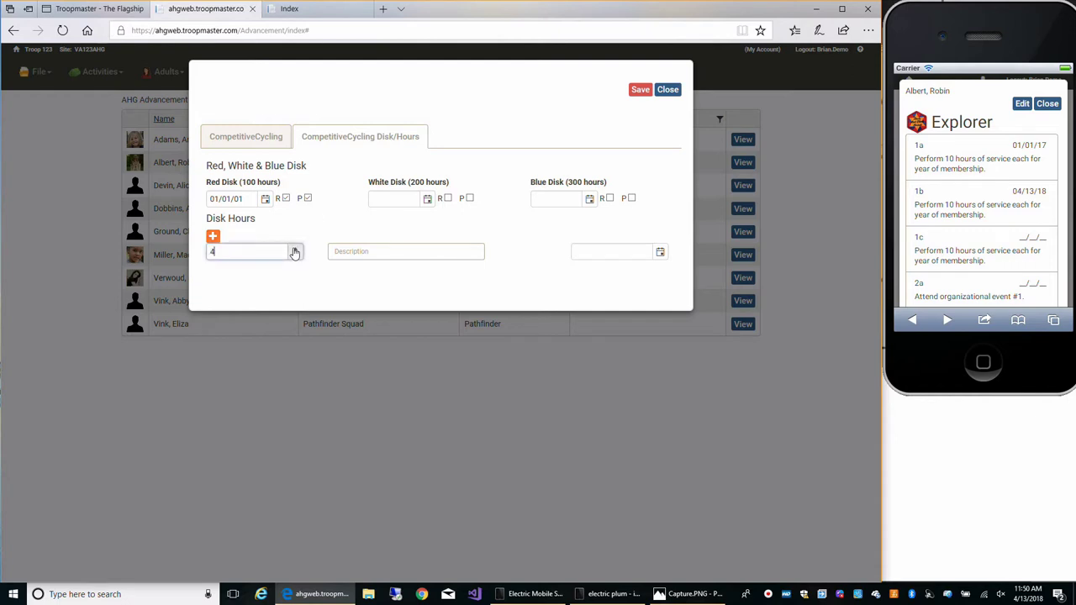
click(295, 255)
click(294, 256)
click(371, 252)
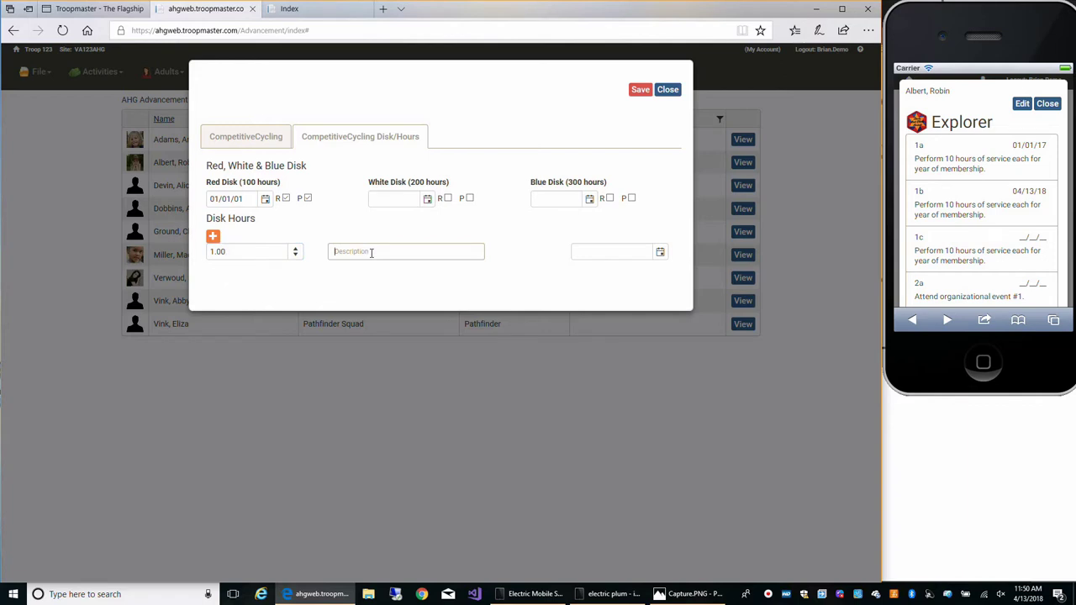
text(One hour after school)
click(661, 253)
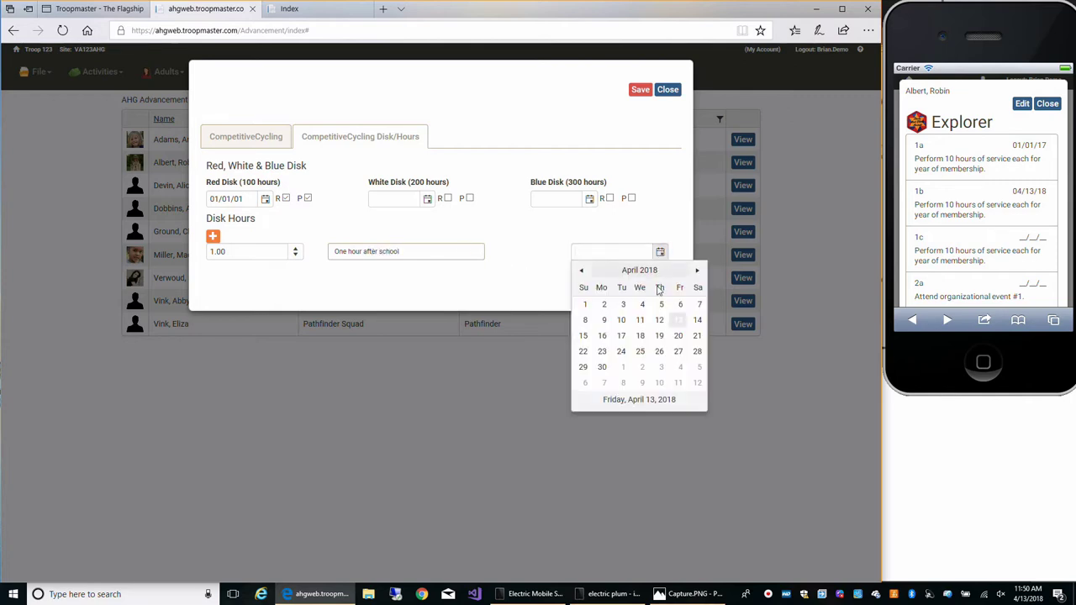
click(639, 91)
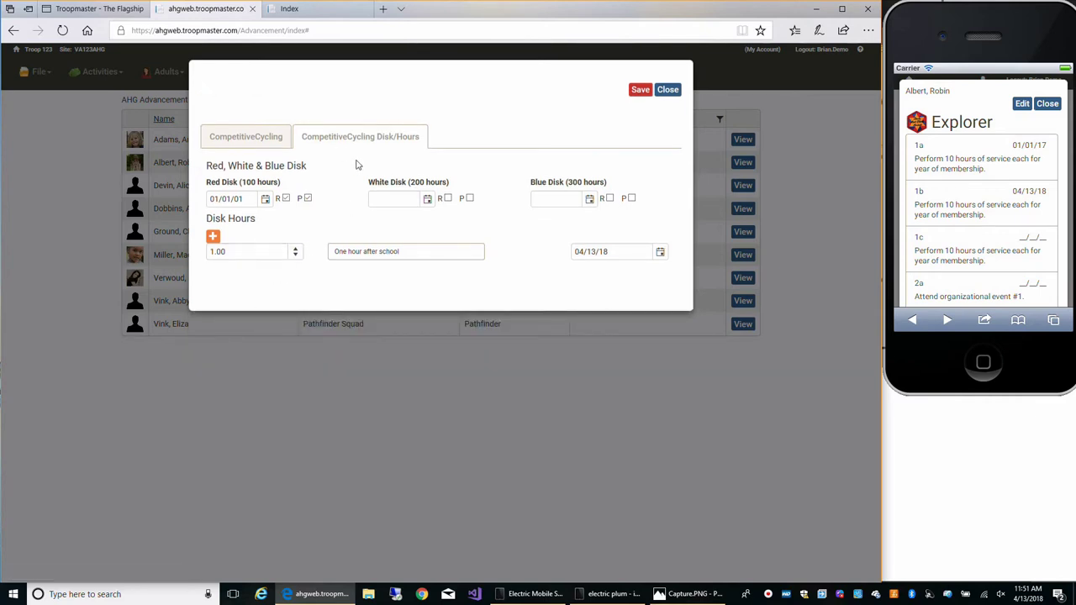
click(665, 90)
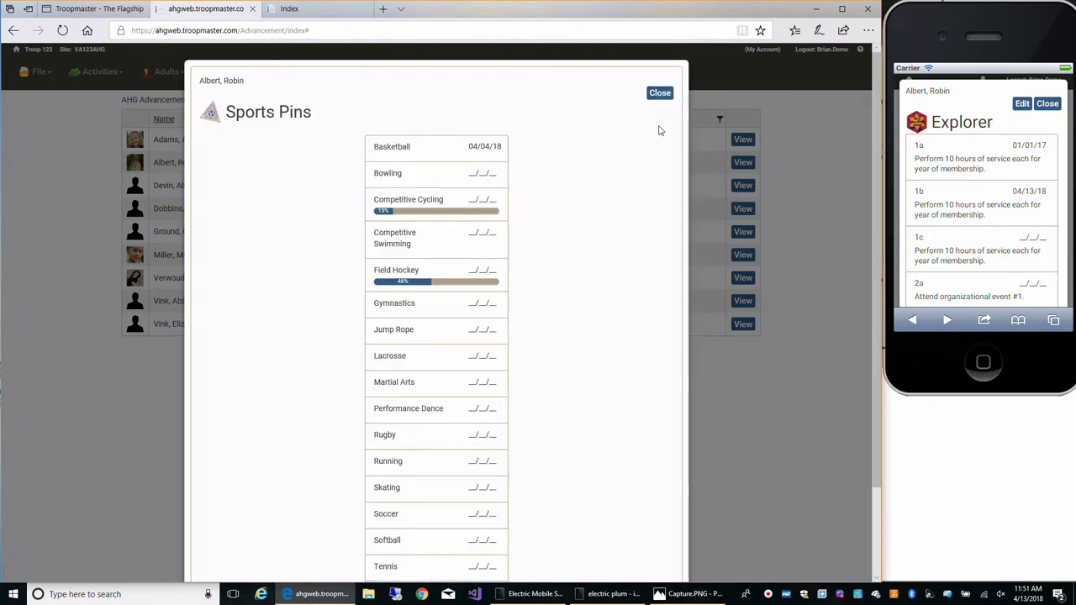
click(659, 94)
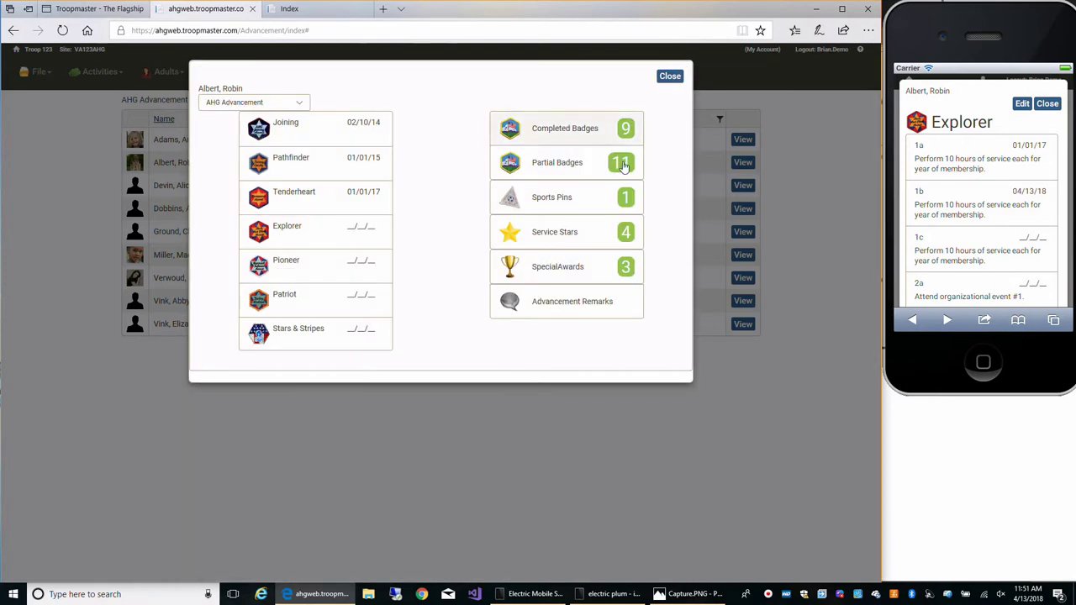
Review the scout's service stars, including the editable list, and return to the advancement overview
click(565, 238)
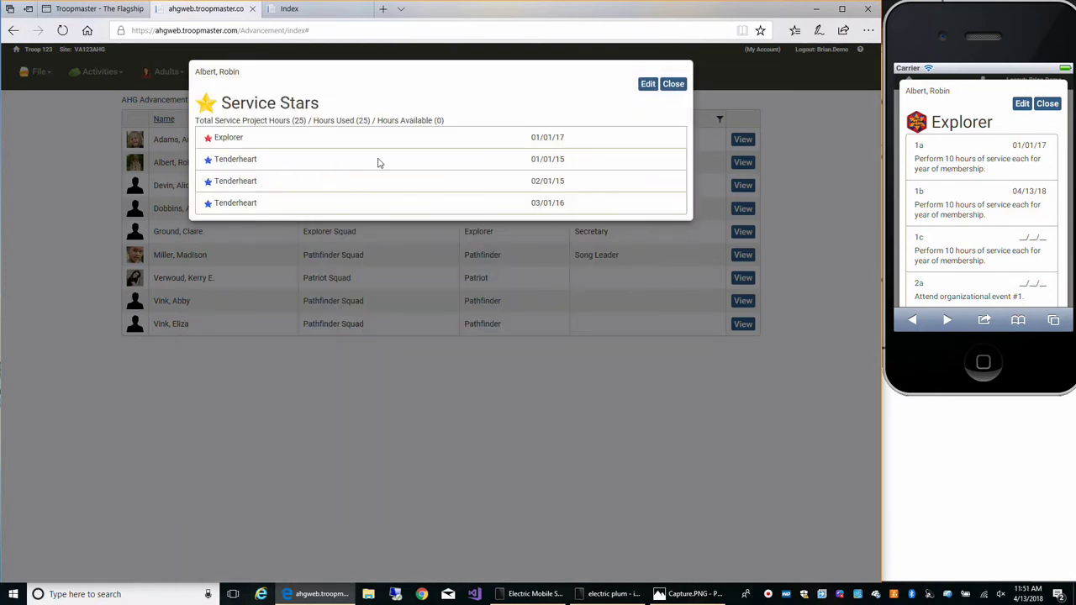
click(647, 86)
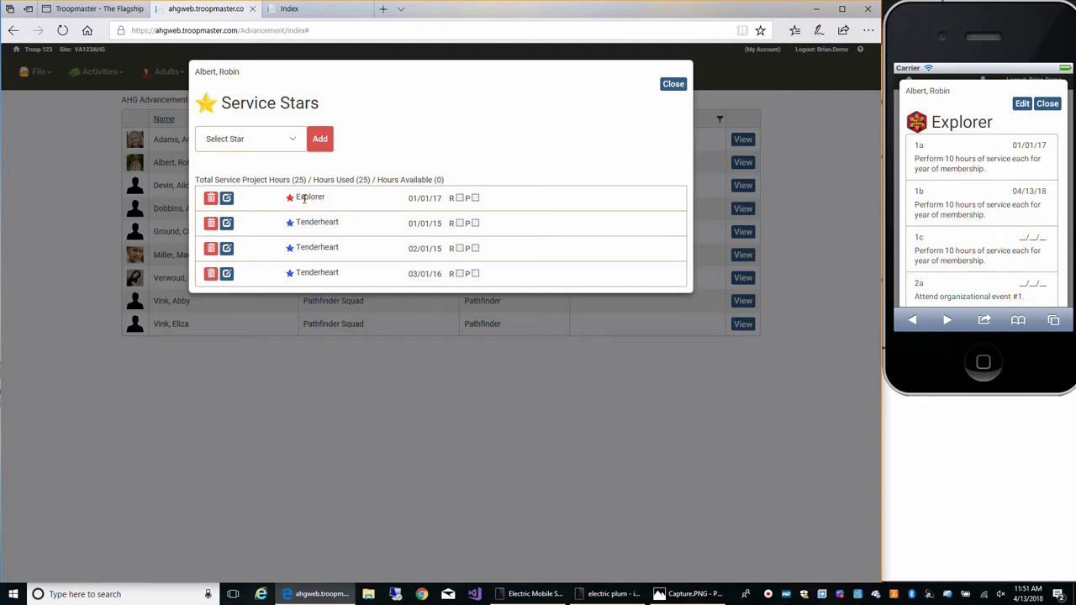
click(676, 86)
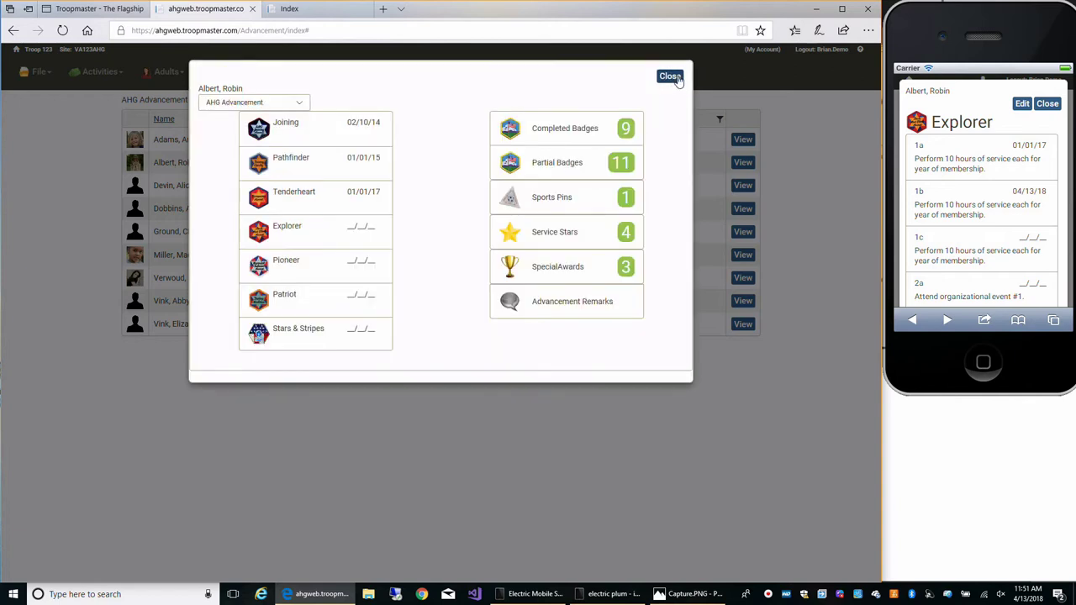
Review the scout's special awards and the award types available to add, and close the scout's advancement record
click(570, 272)
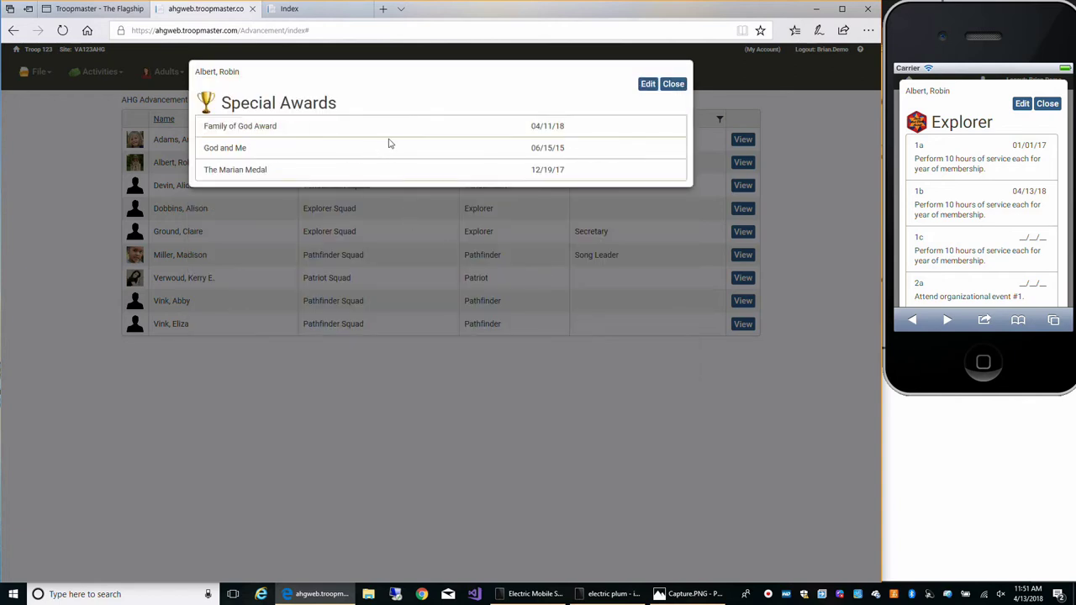
click(648, 84)
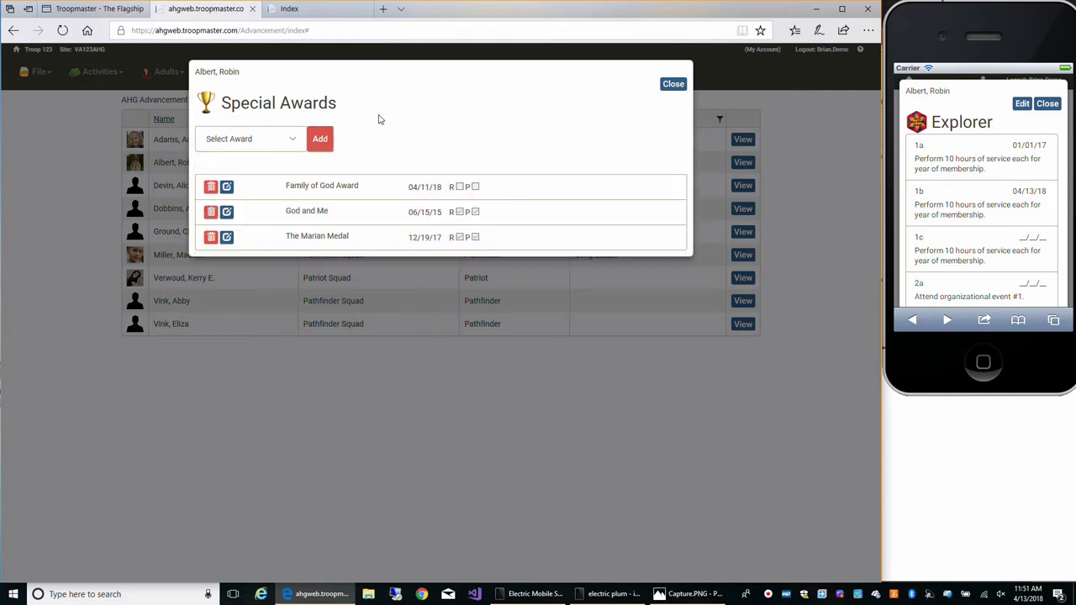
click(293, 141)
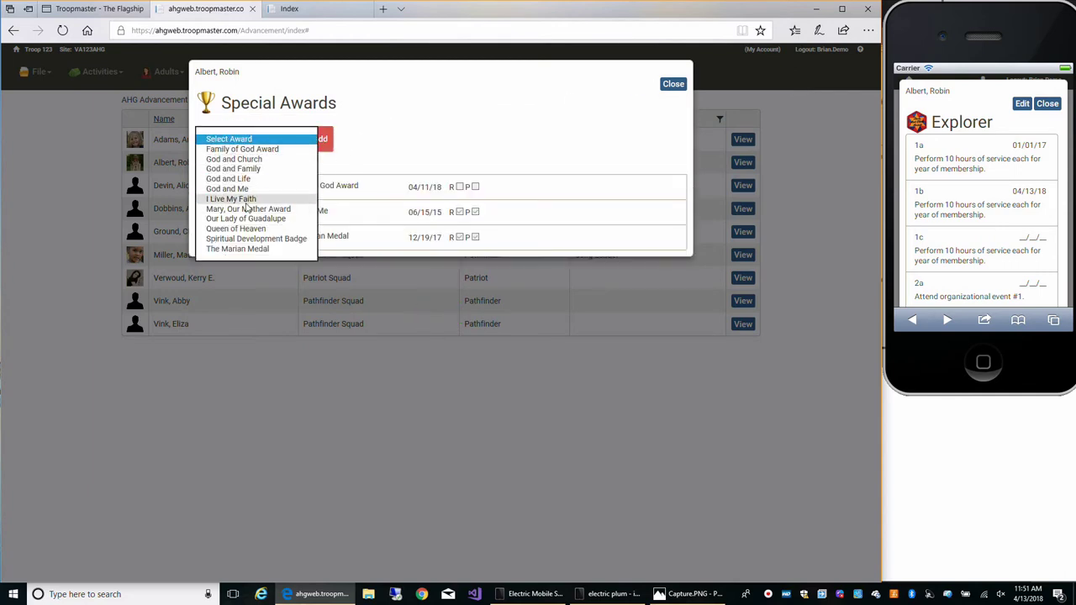
click(382, 147)
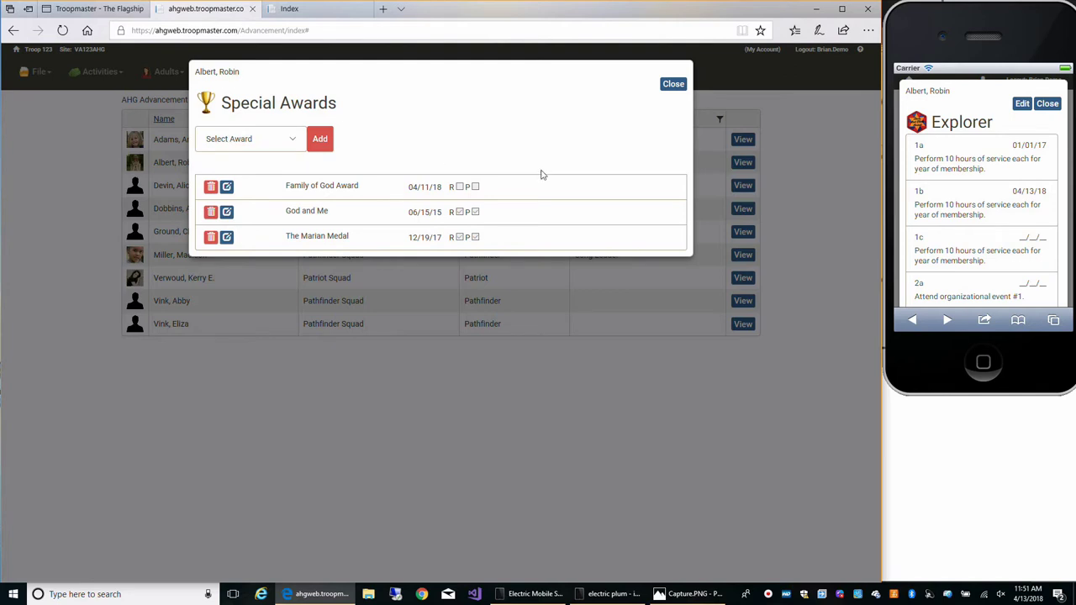
click(673, 85)
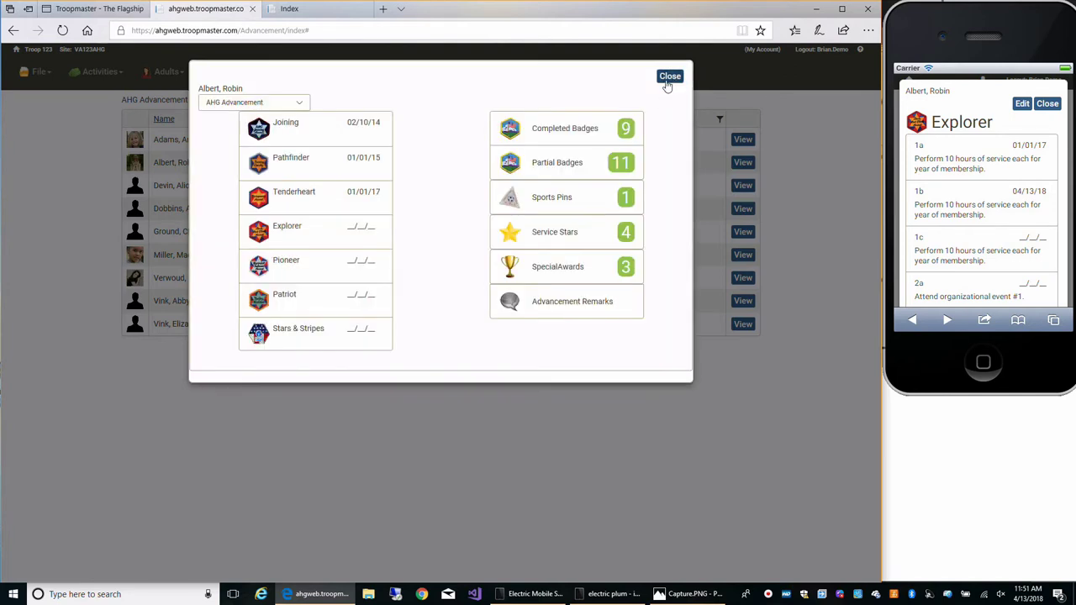
click(669, 78)
click(240, 71)
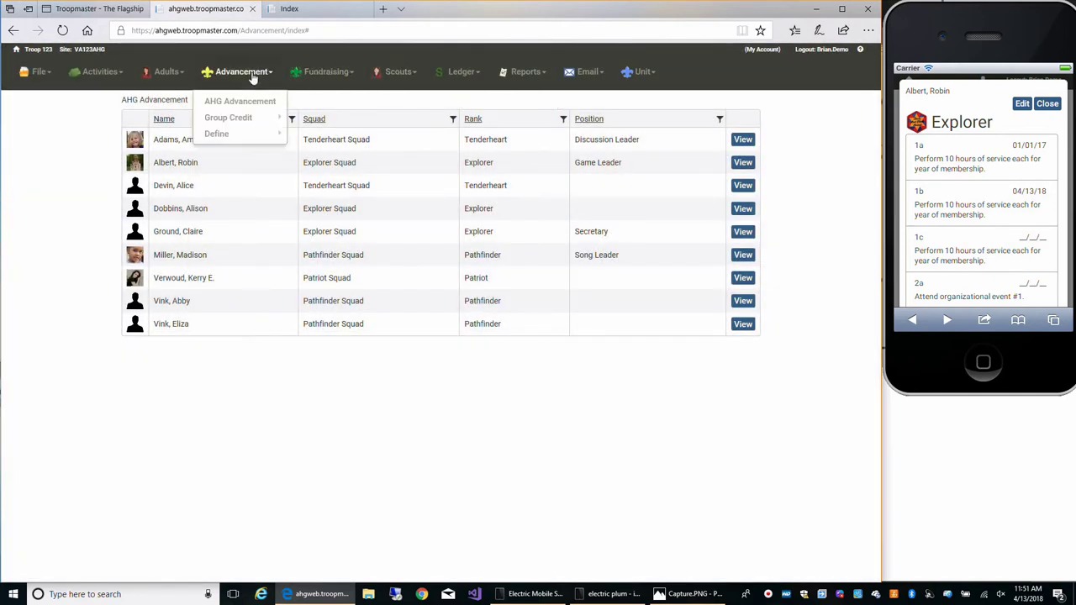
mouse_move(245, 124)
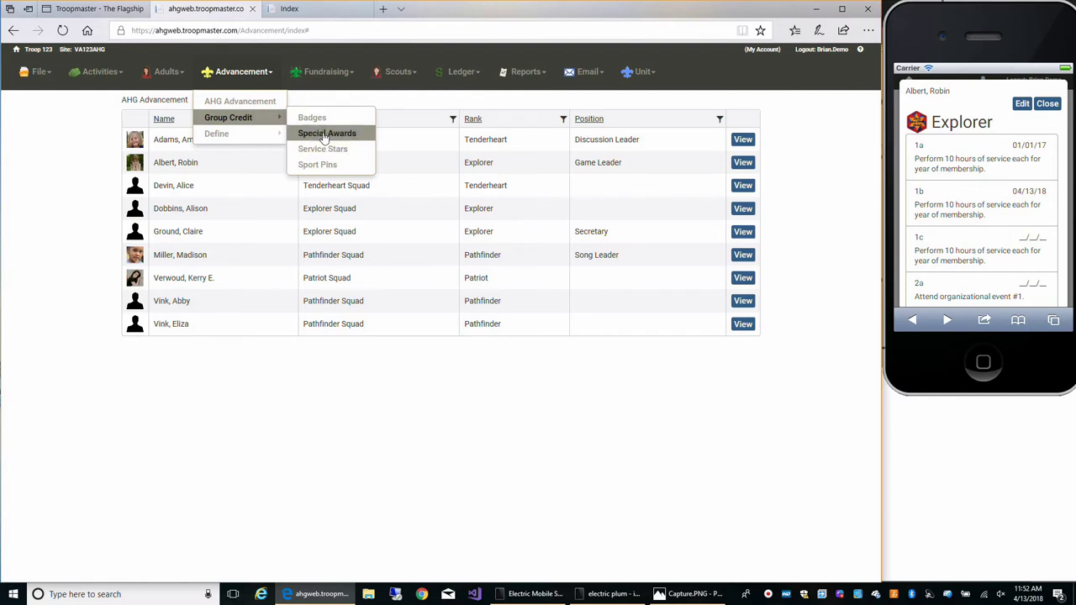
mouse_move(275, 139)
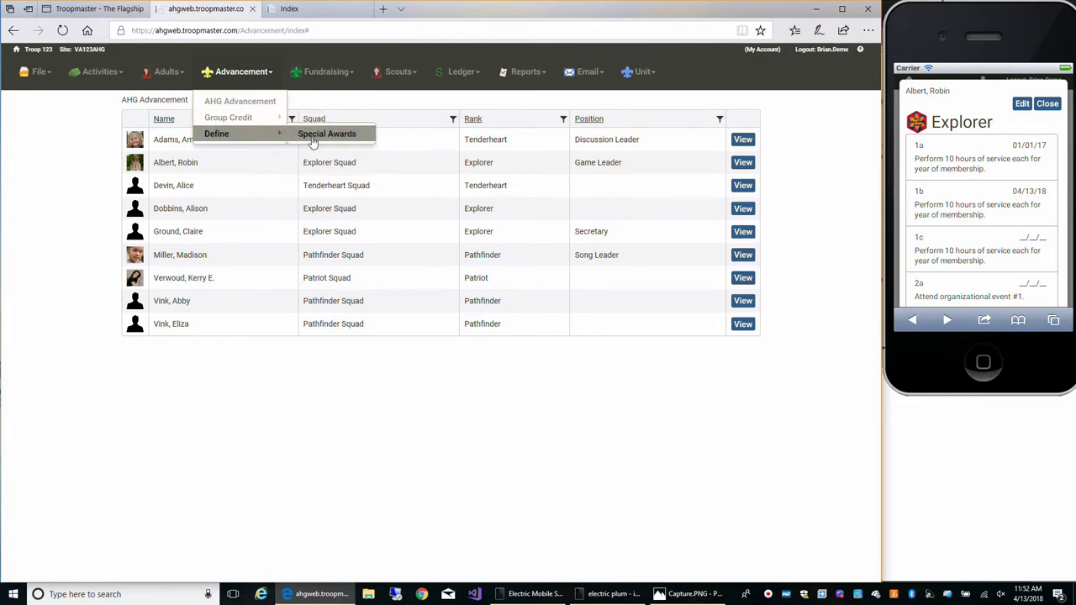
Open the Candles fundraiser from the fundraisers list, review its products and prices, try adding a blank product row, and close without saving
mouse_move(323, 75)
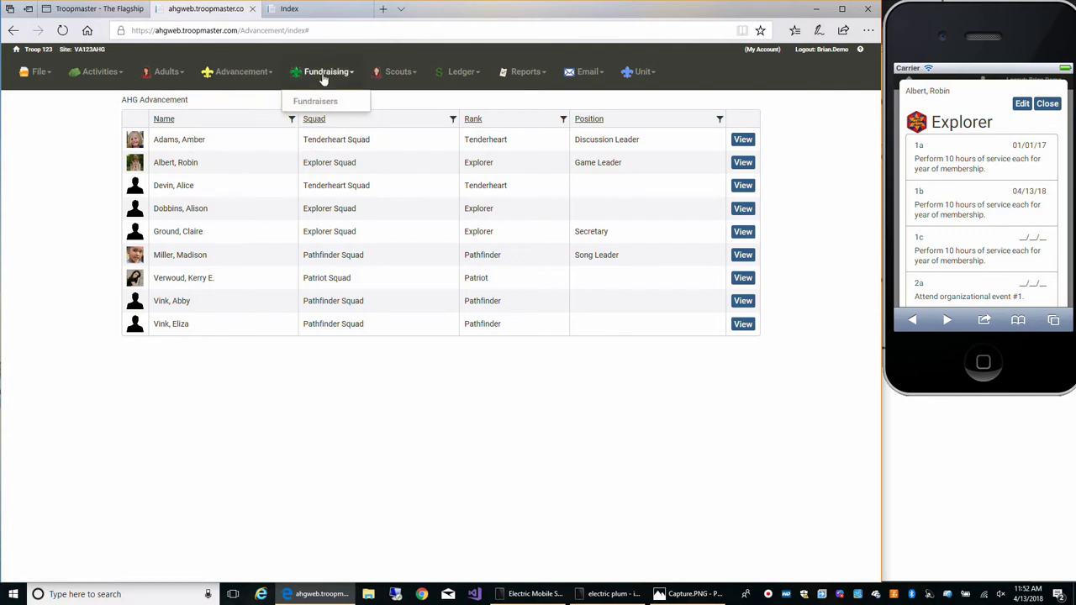
click(319, 102)
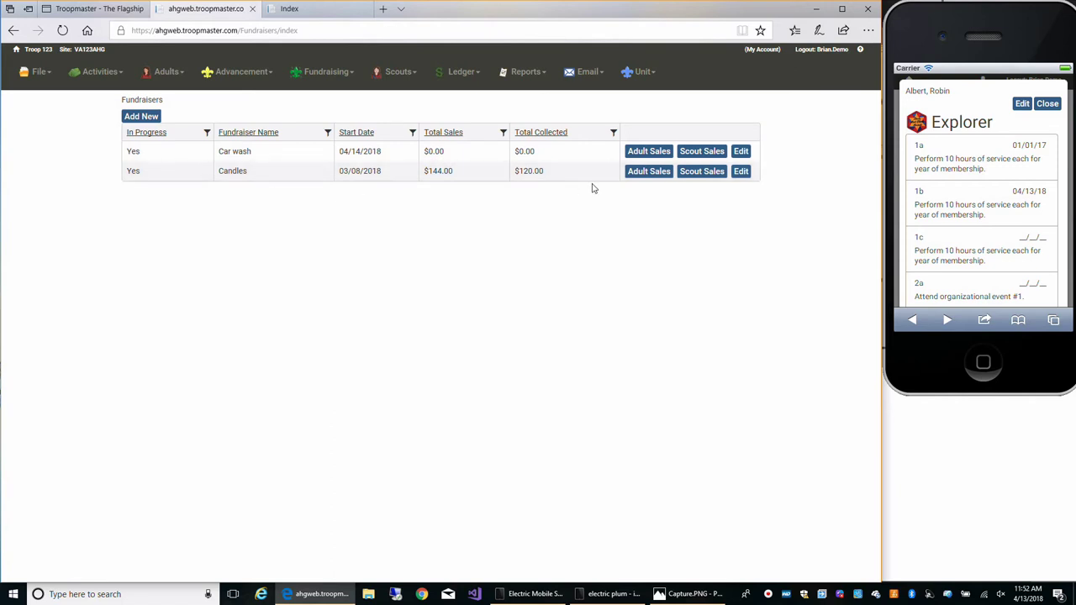
click(741, 173)
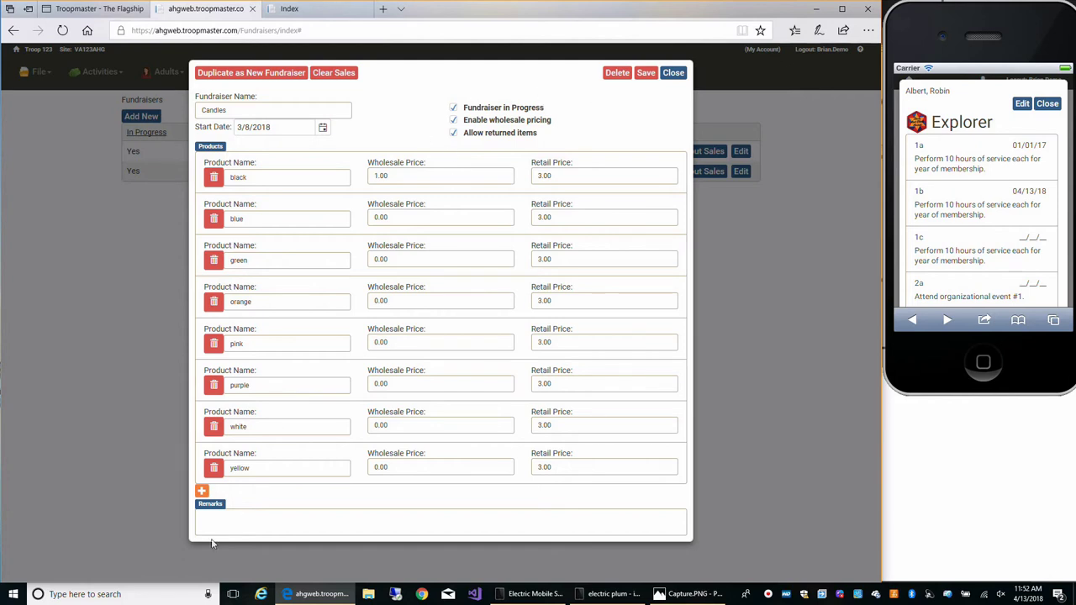
click(202, 491)
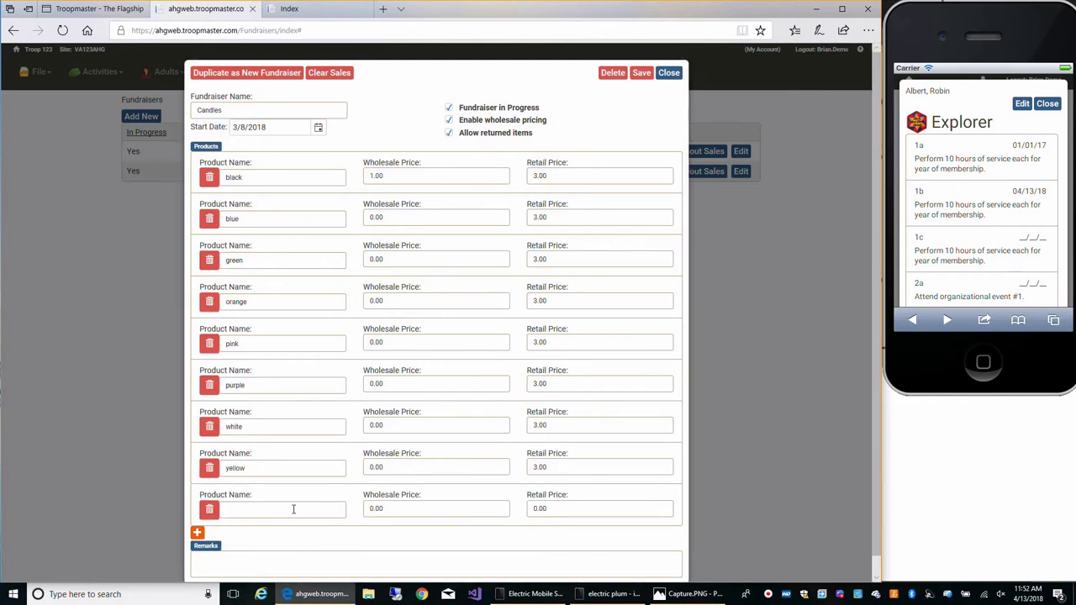
click(669, 74)
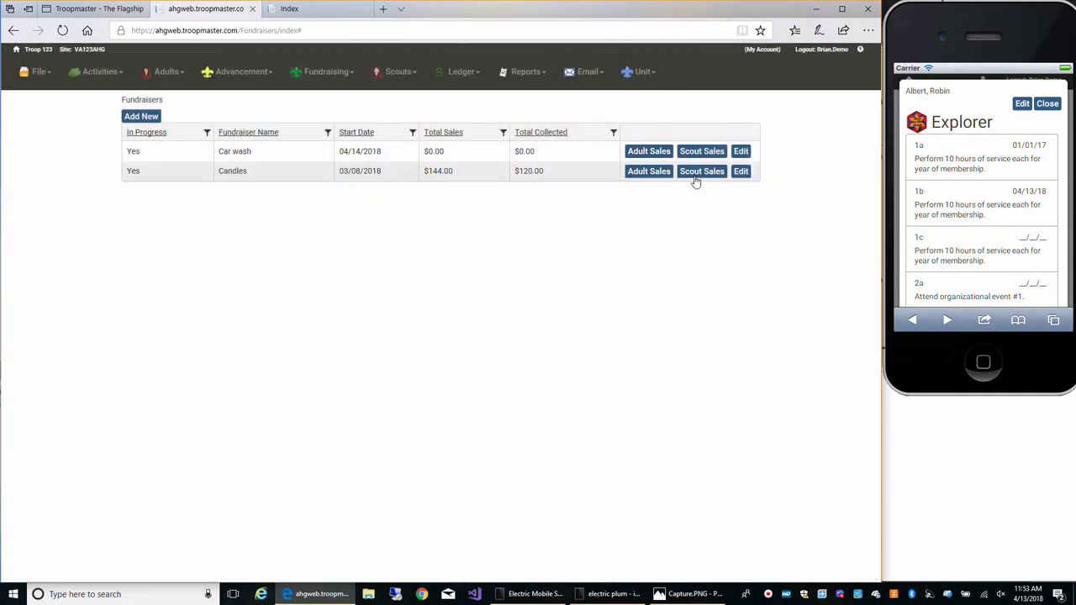
Review the Candles orders and payments of the Explorer Squad scout with $78.00 in sales, and return to the fundraisers list
click(697, 174)
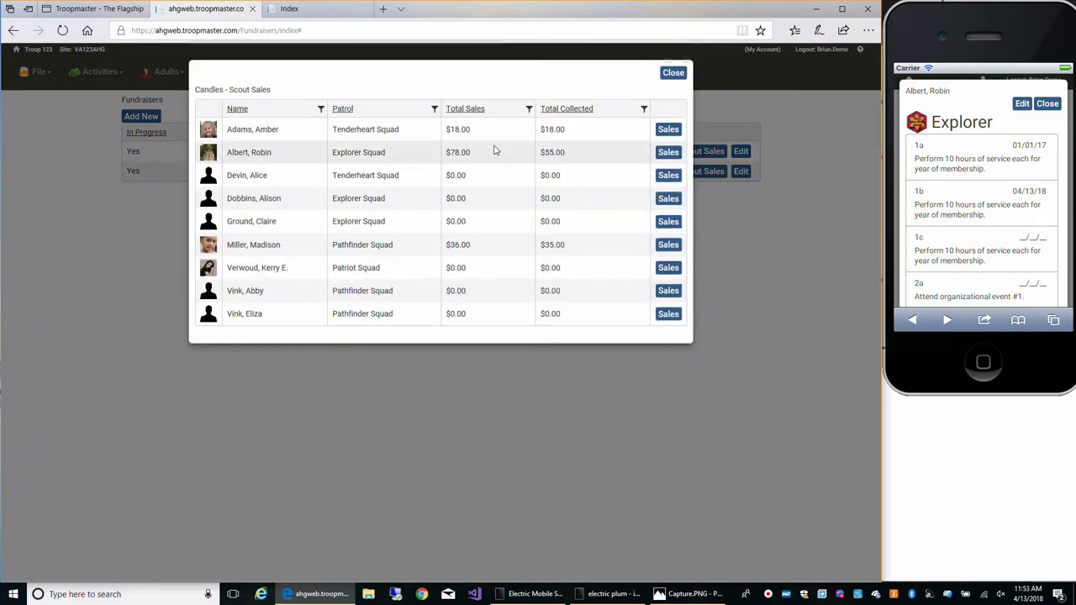
click(668, 153)
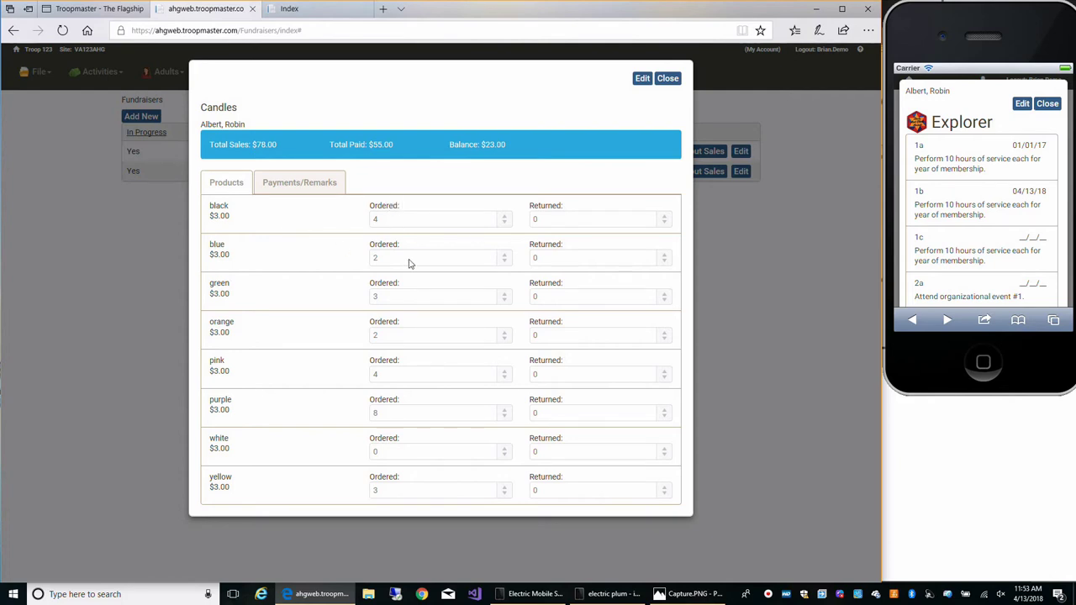
click(335, 188)
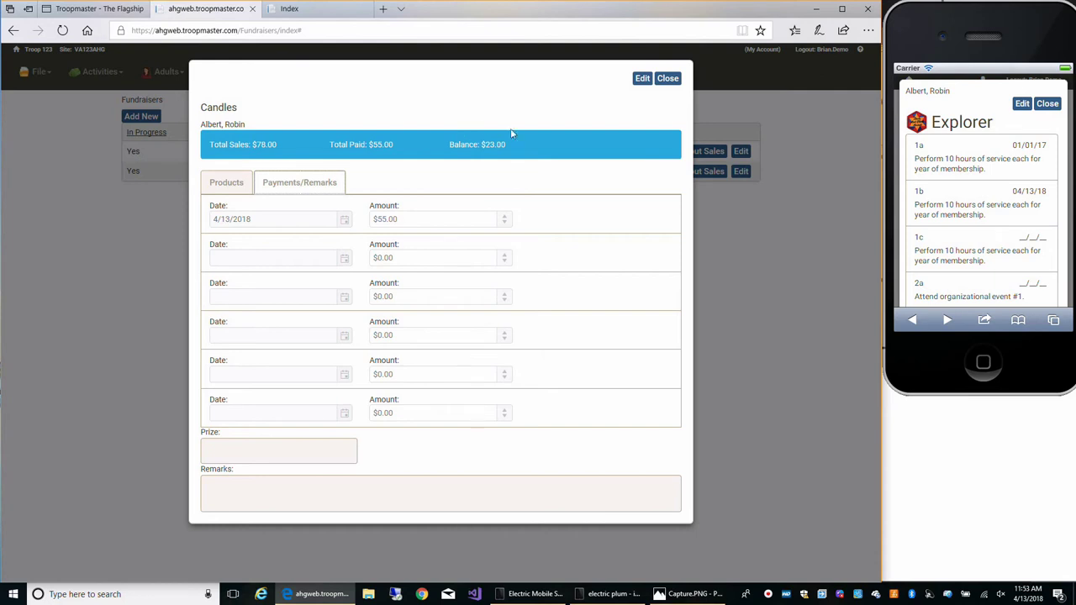
click(668, 78)
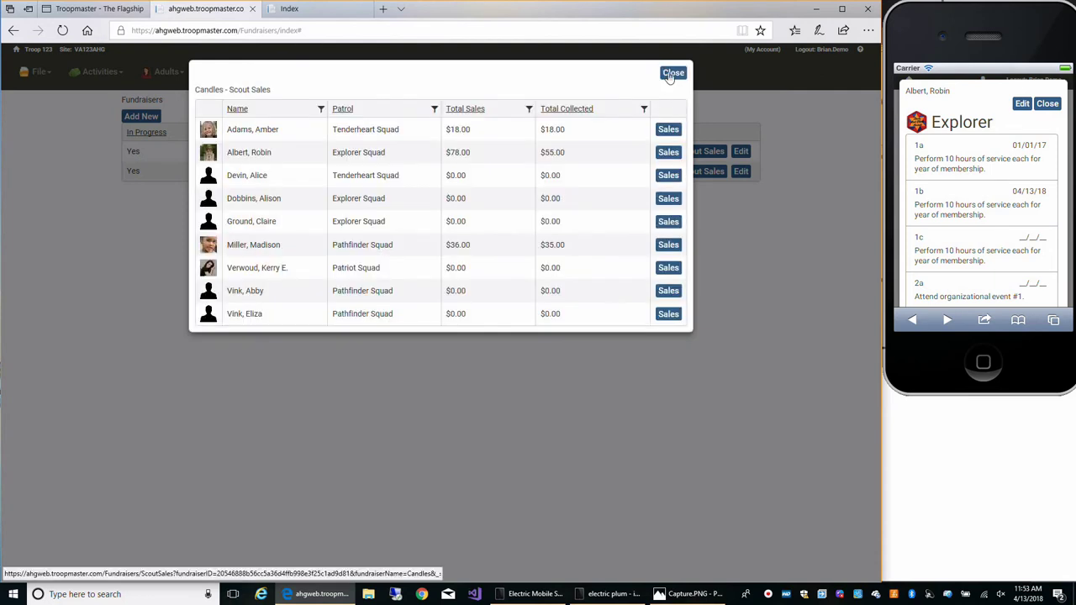
click(670, 74)
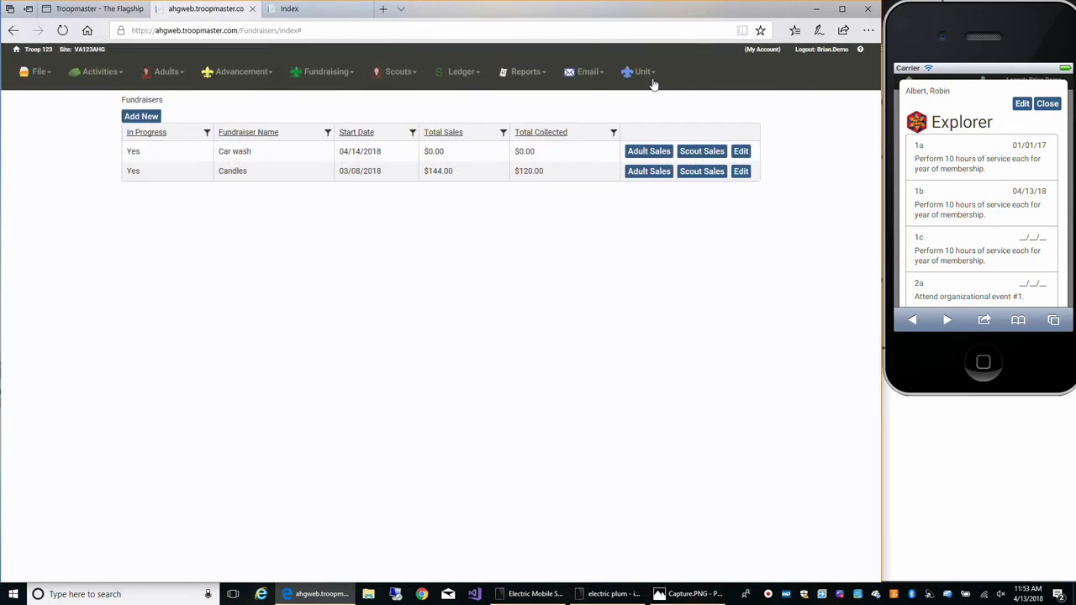
Open the Game Leader's record in Scout Management and review the scout's personal information
click(396, 76)
click(400, 102)
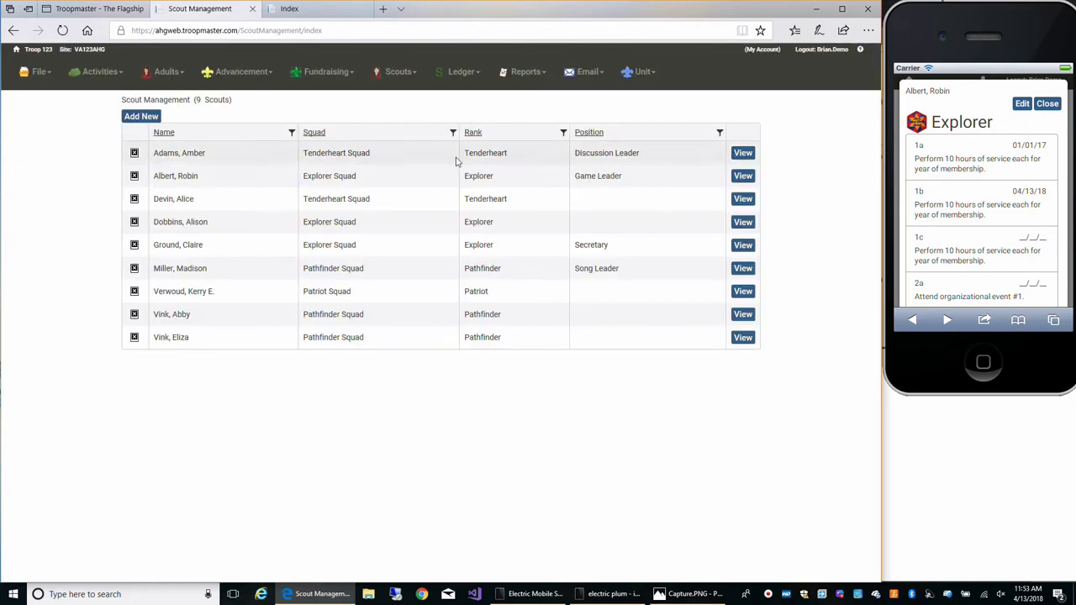
click(740, 178)
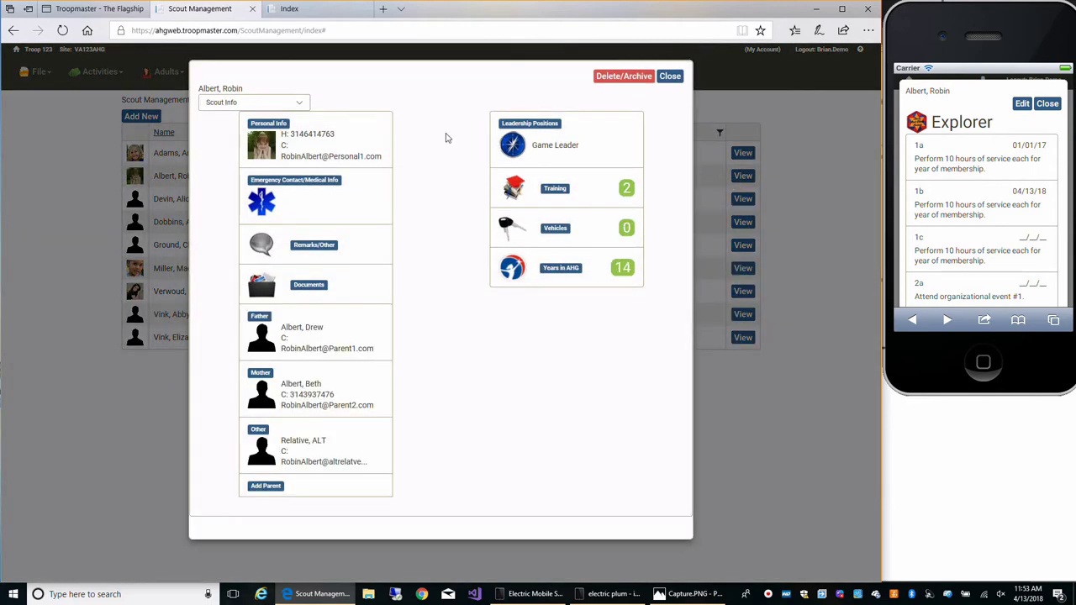
click(360, 139)
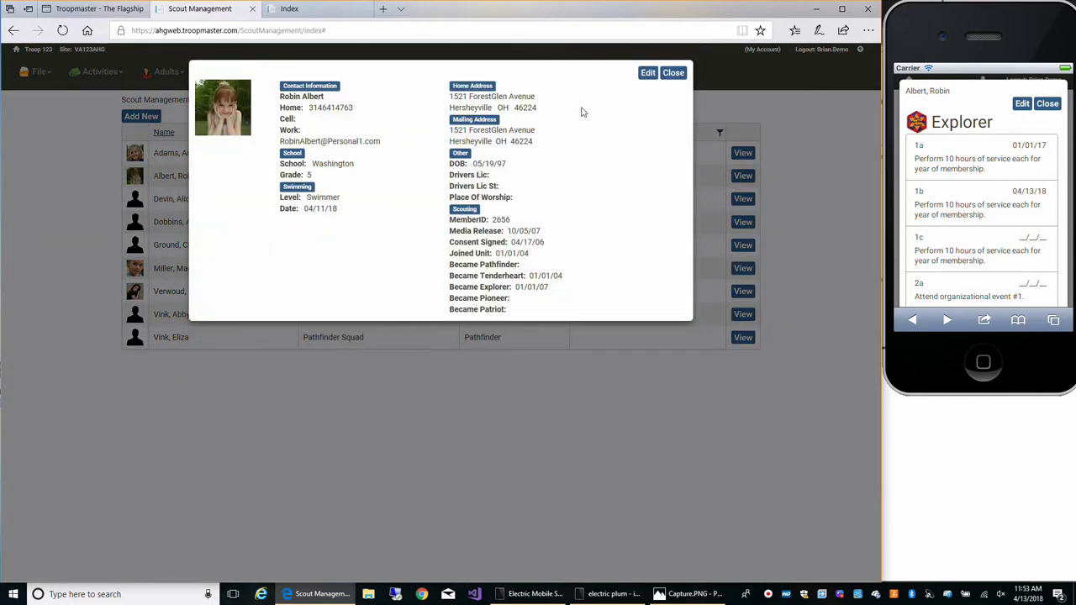
click(673, 74)
Review the scout's emergency contact and medical information, and close the scout's record
click(325, 204)
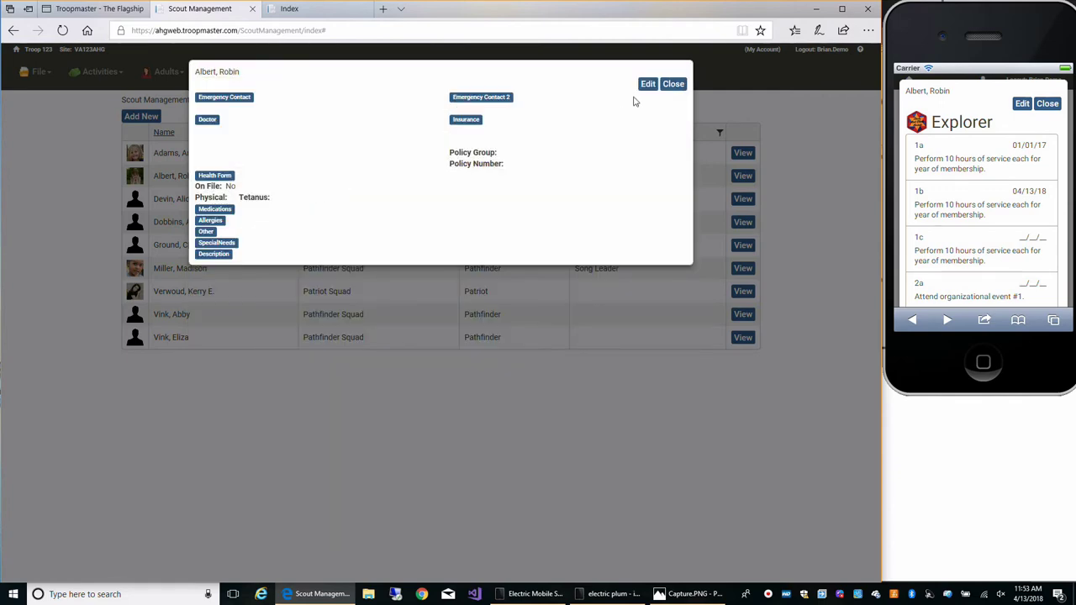
click(673, 84)
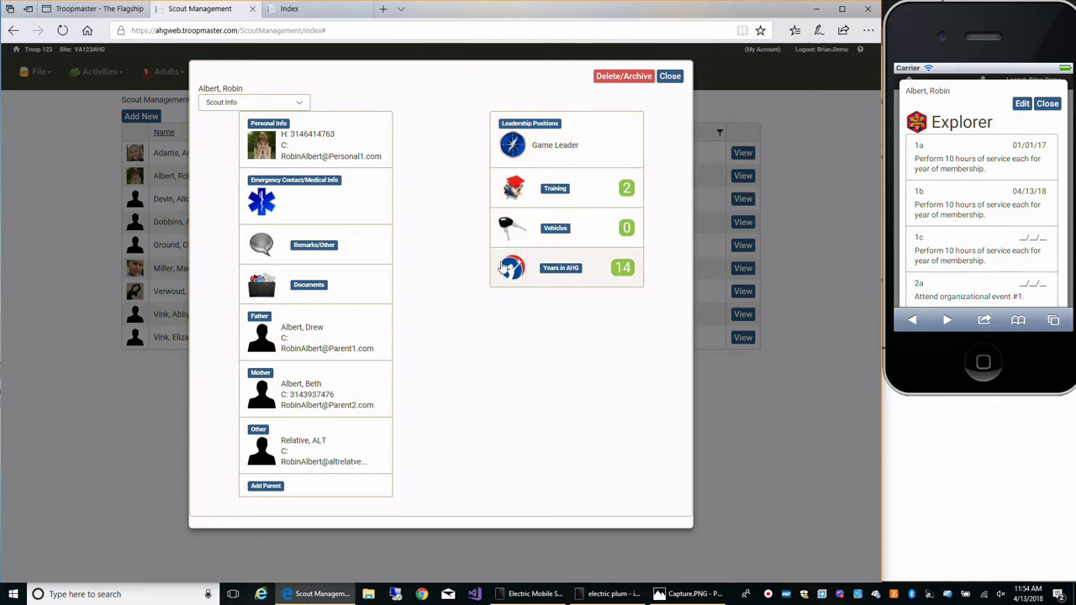
click(671, 77)
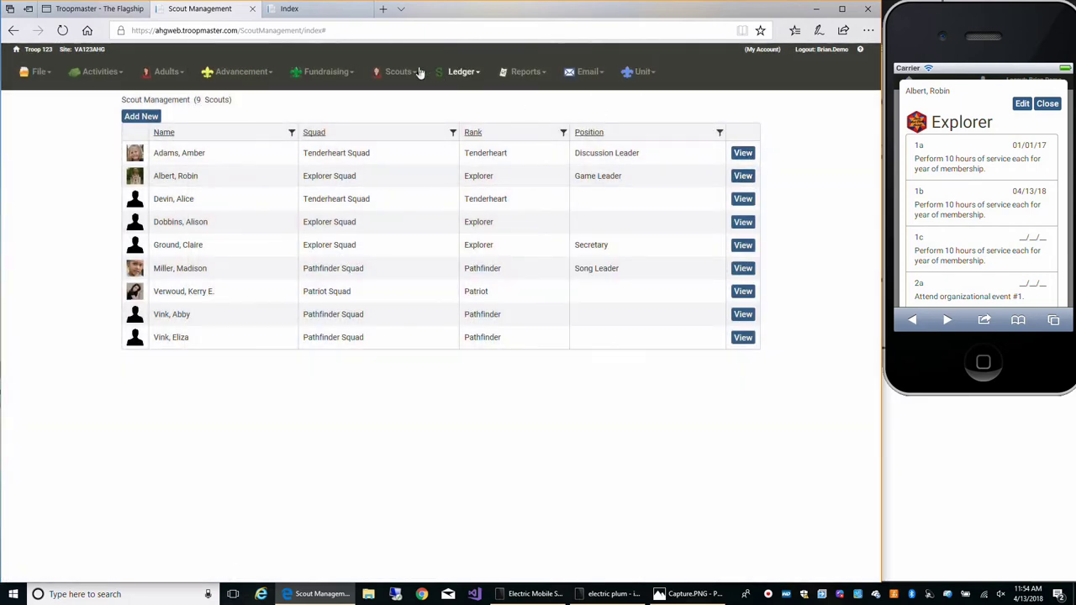
Open the squad setup page and review the Explorer Squad's level, its members and the scouts available to add
mouse_move(411, 76)
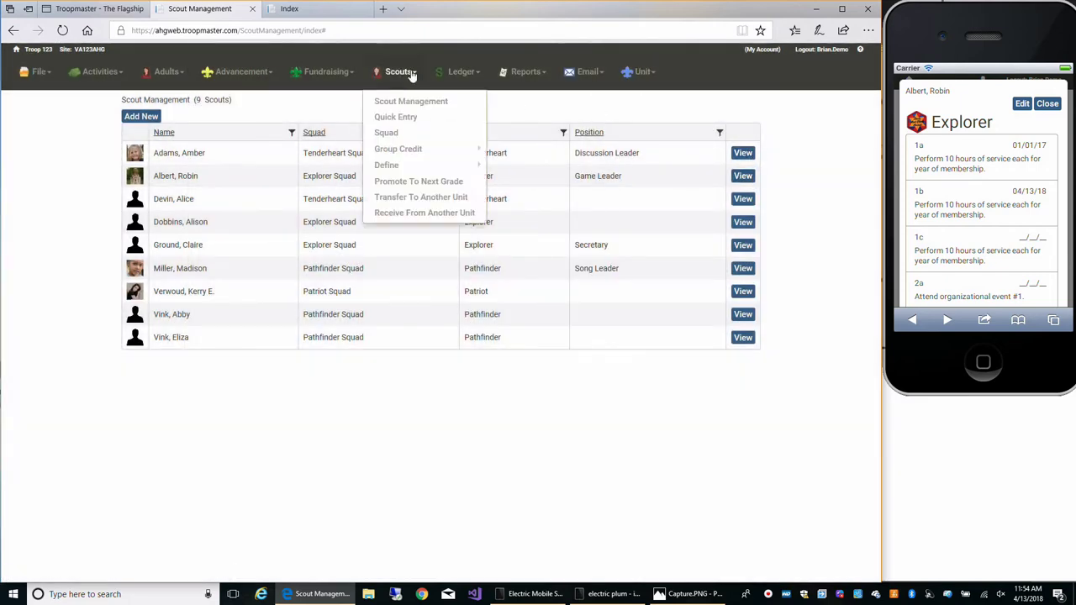
click(400, 136)
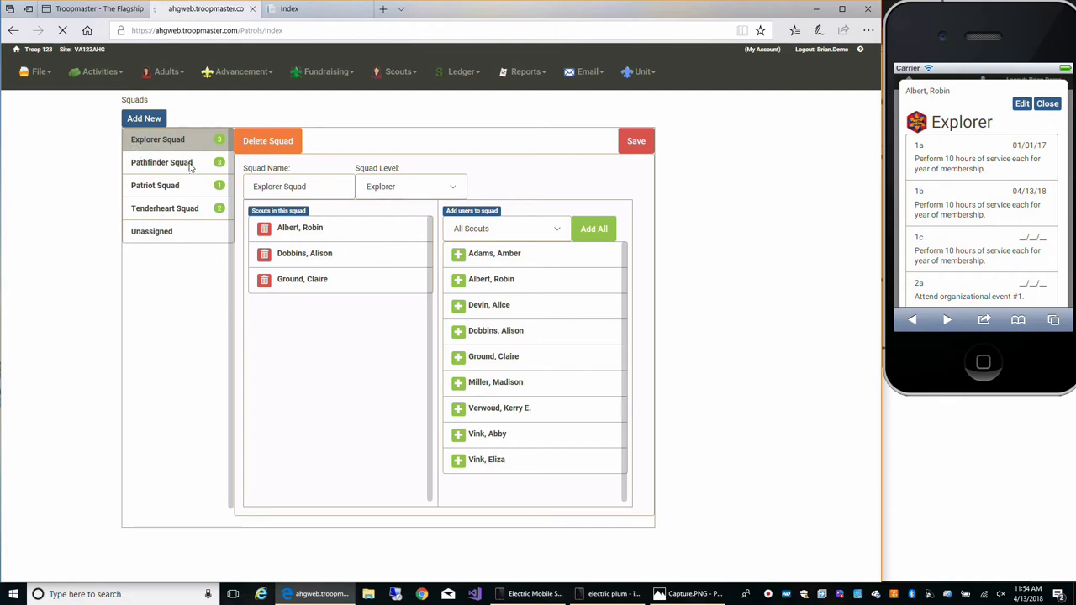
click(141, 124)
click(380, 72)
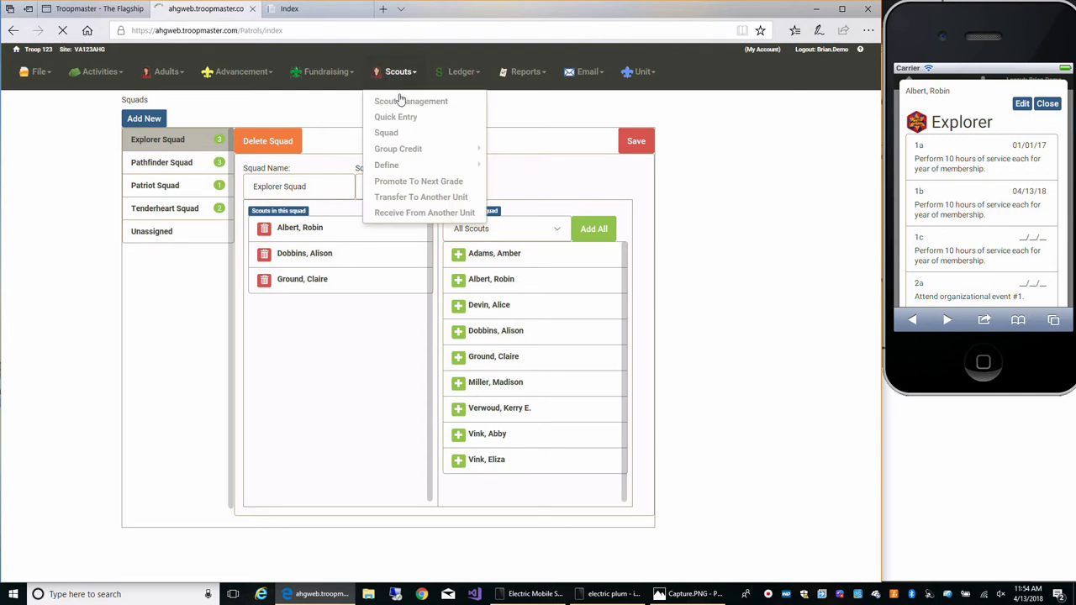
mouse_move(417, 156)
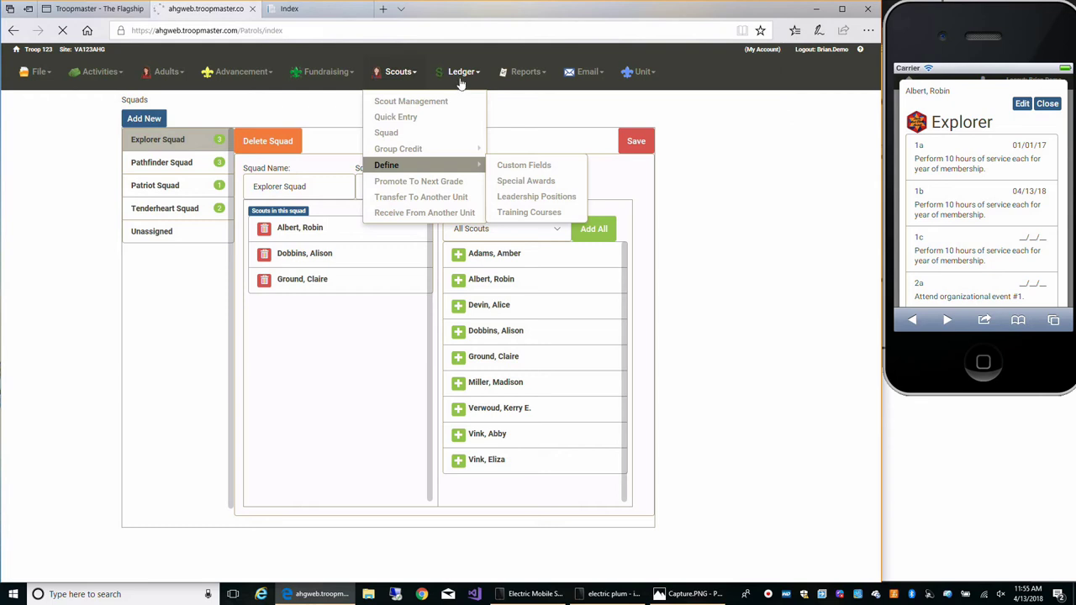
Open the Individual Participation report, review its member and activity options, and close it without generating the report
click(529, 81)
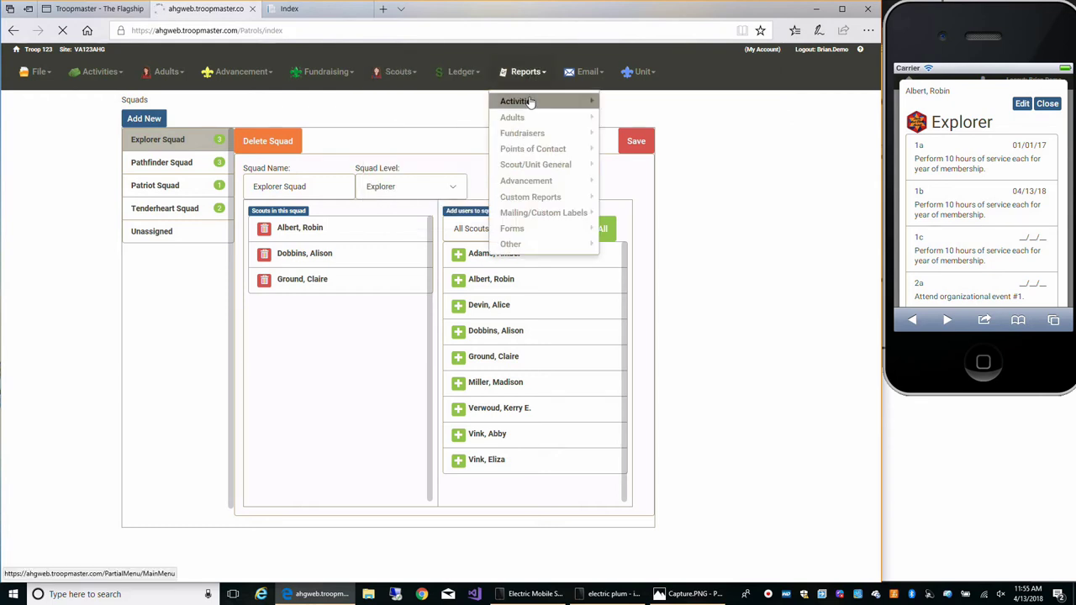
click(530, 104)
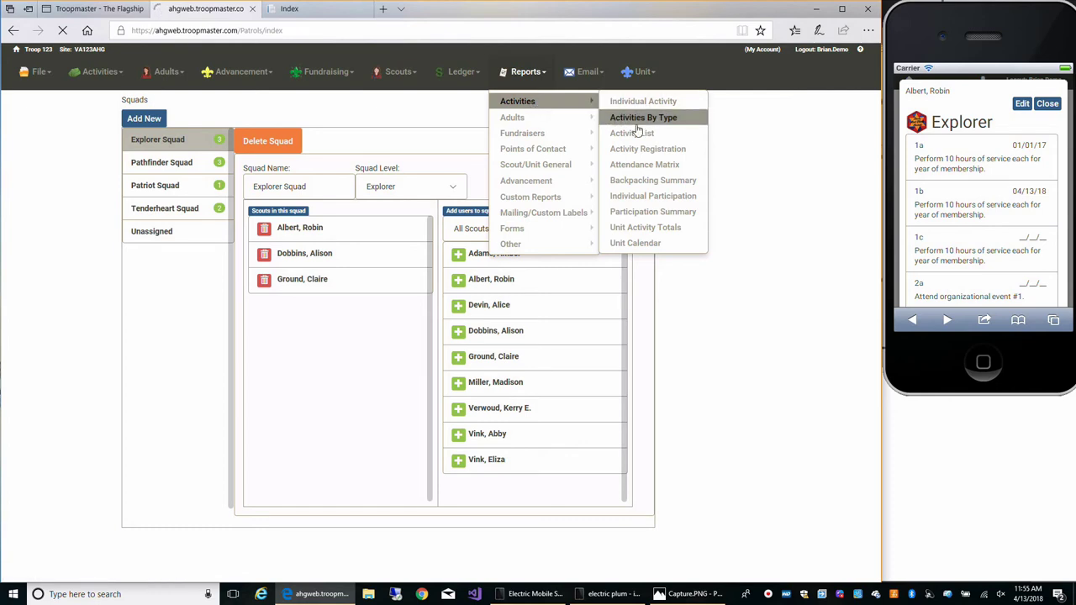
click(655, 205)
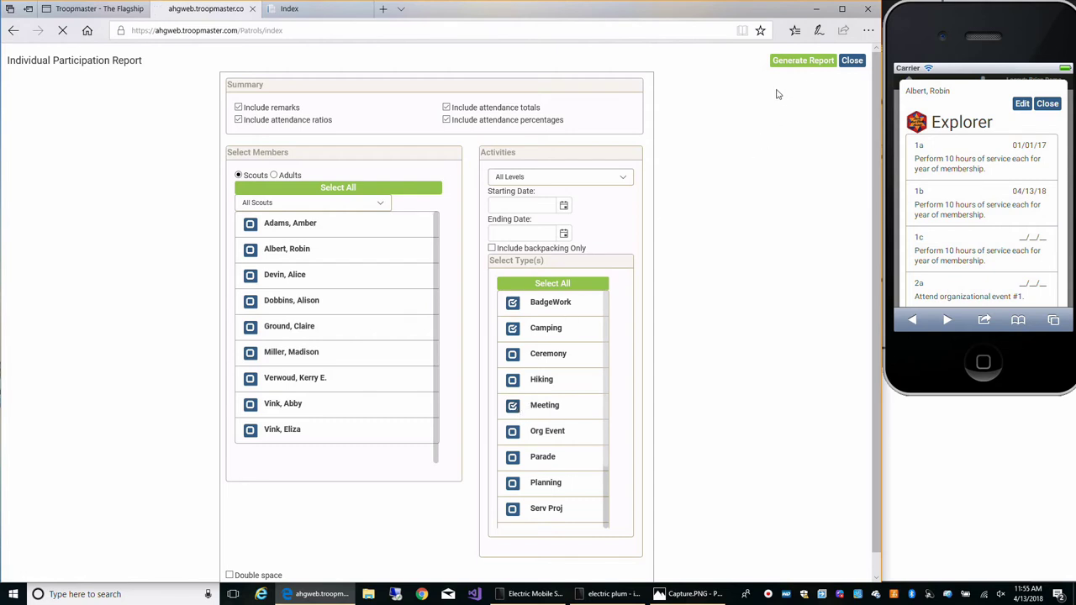
click(852, 60)
mouse_move(527, 84)
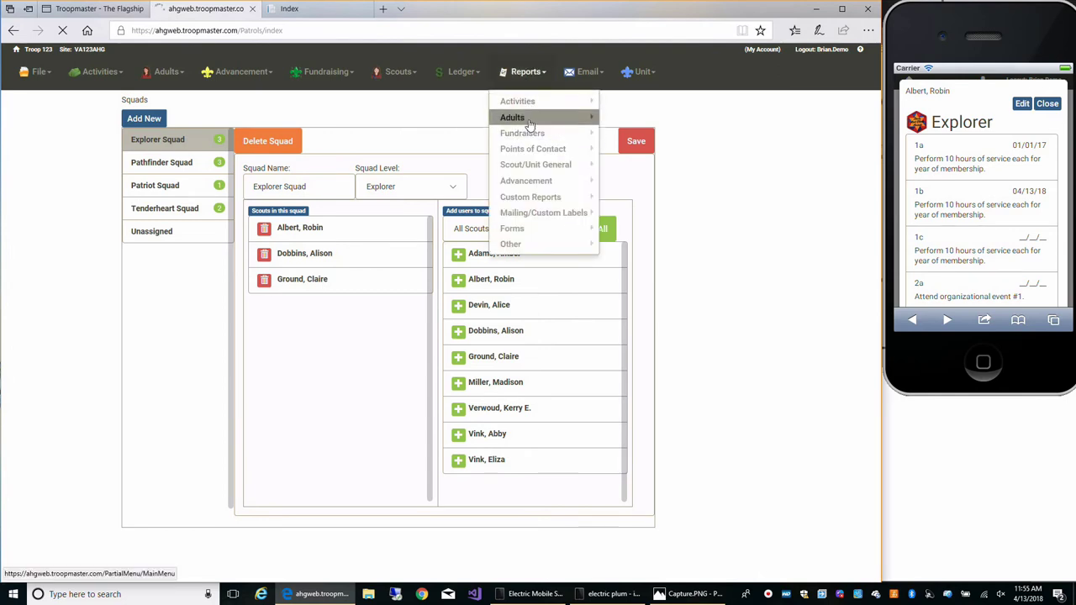
Set up an Adult General Purpose Worksheet report with Phone, Physical and Tetanus as columns 1 to 3
mouse_move(527, 121)
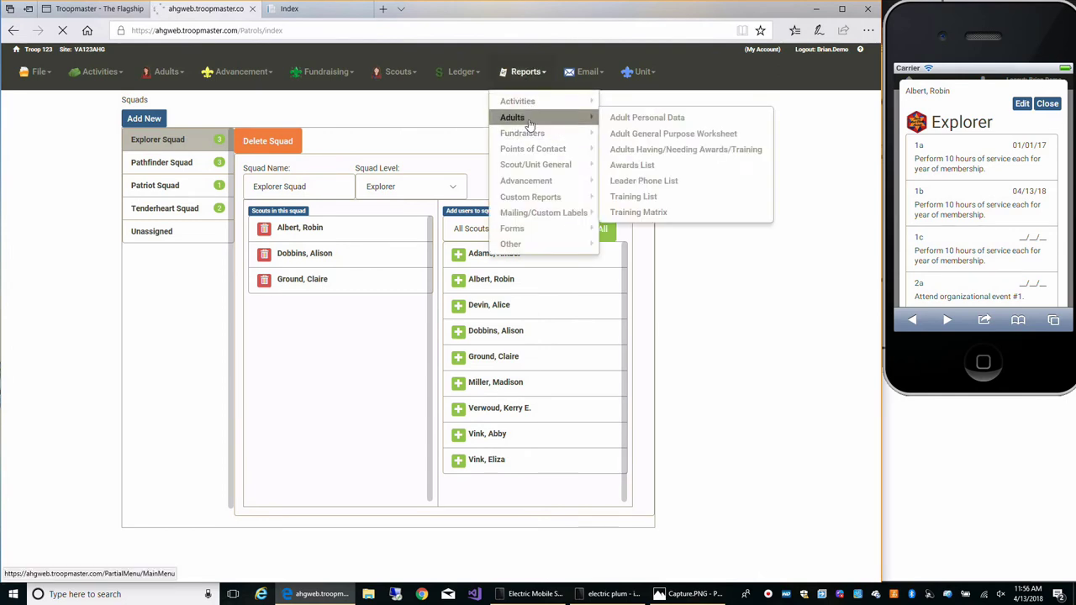
click(641, 135)
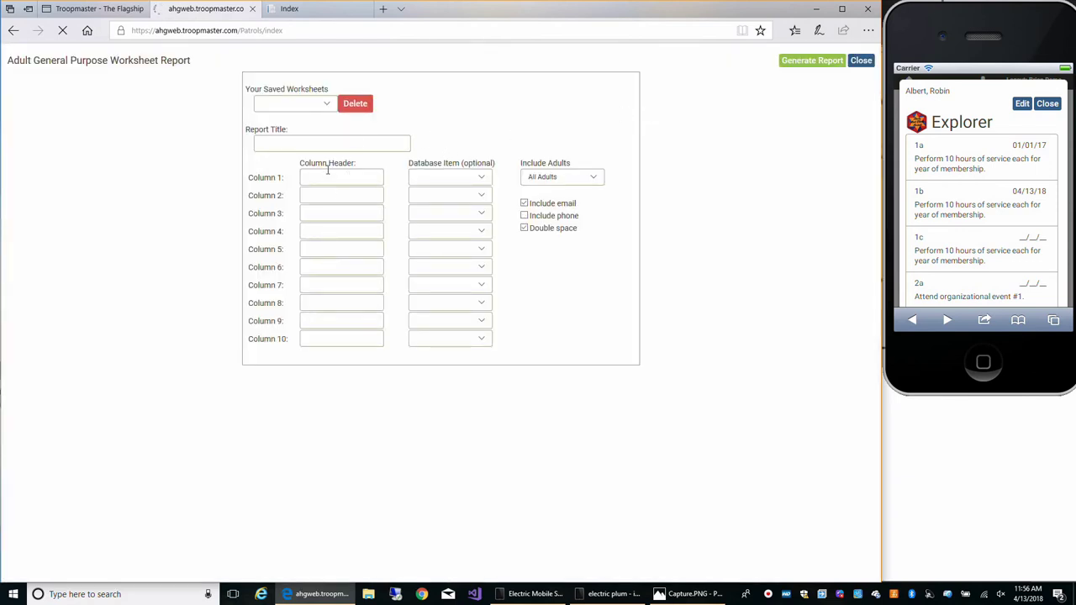
click(480, 177)
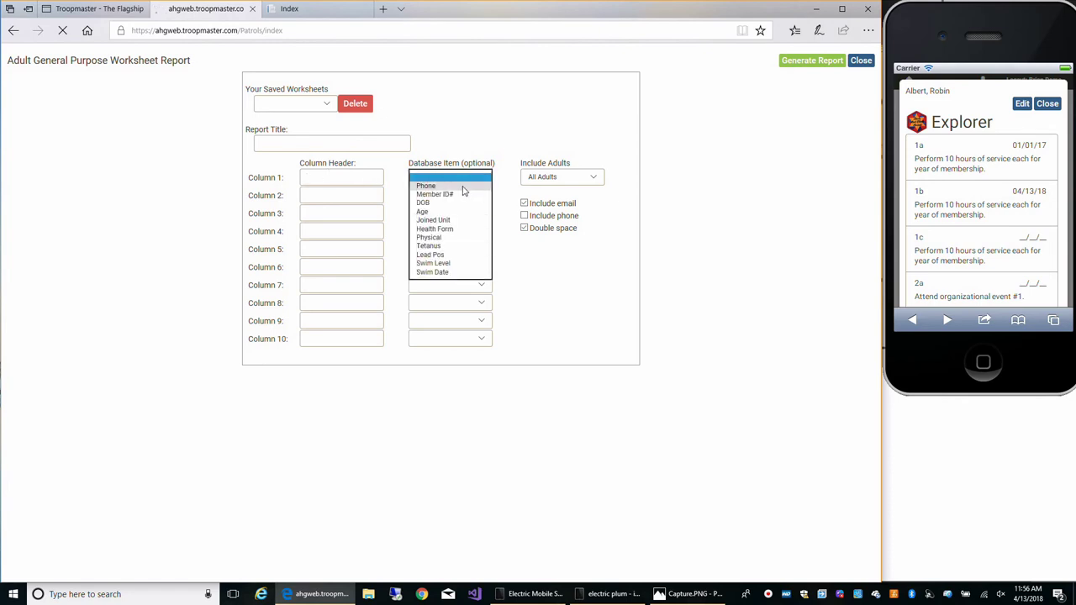
click(462, 186)
click(475, 198)
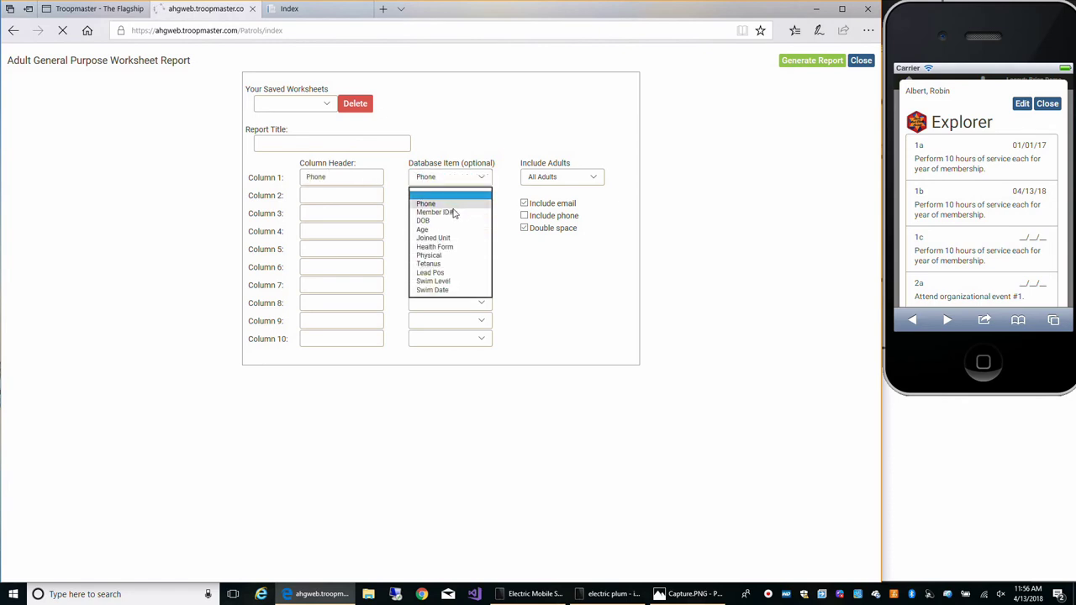
click(443, 256)
click(482, 215)
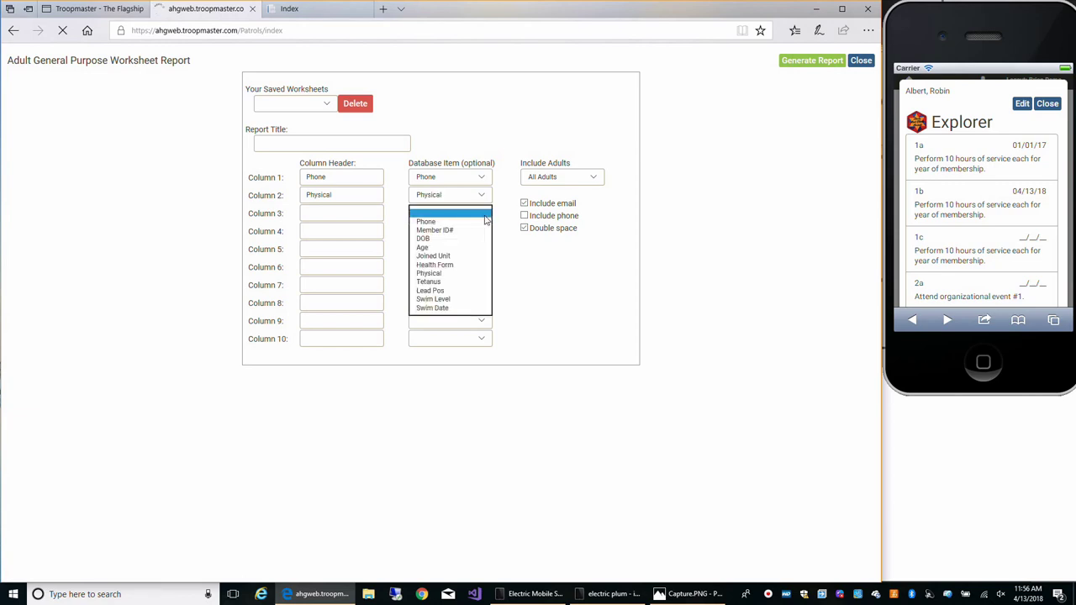
click(451, 283)
Title the adult worksheet "test", generate the report, and close it after reviewing the output
click(399, 145)
text(test)
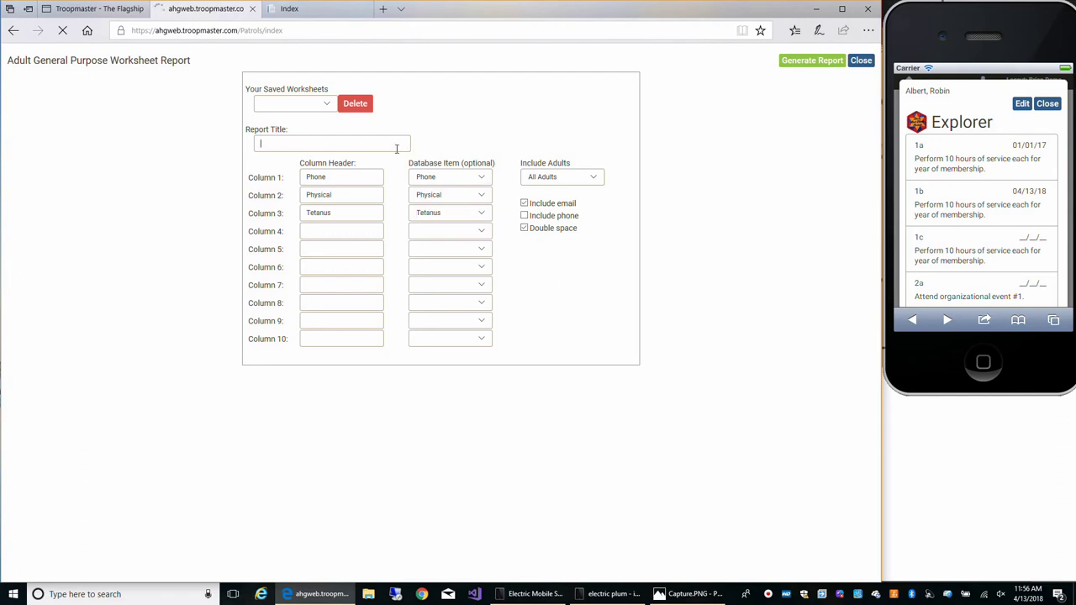
click(801, 64)
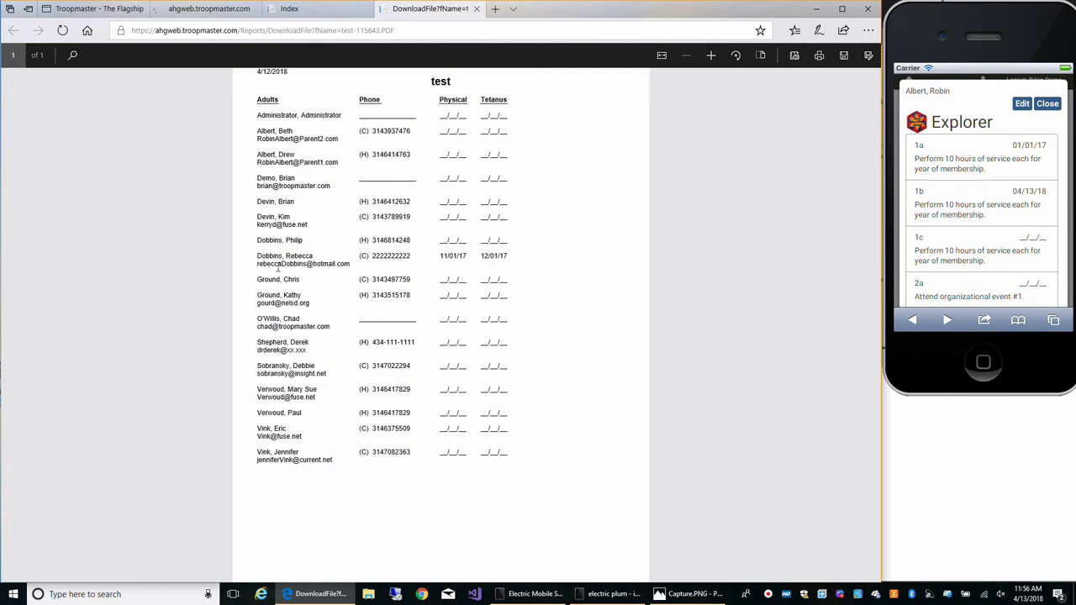
click(475, 8)
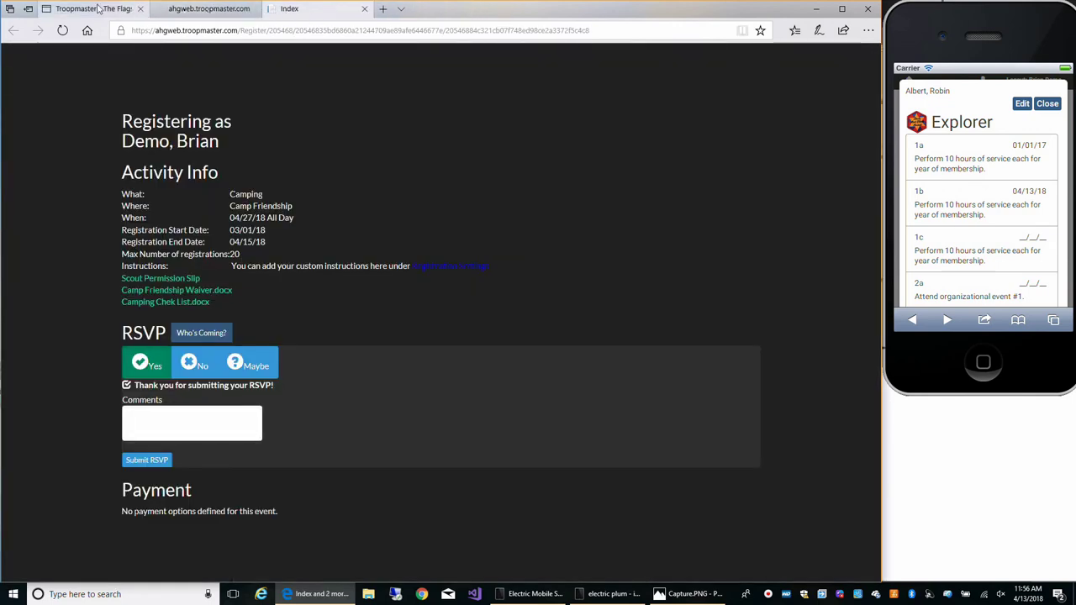
click(210, 9)
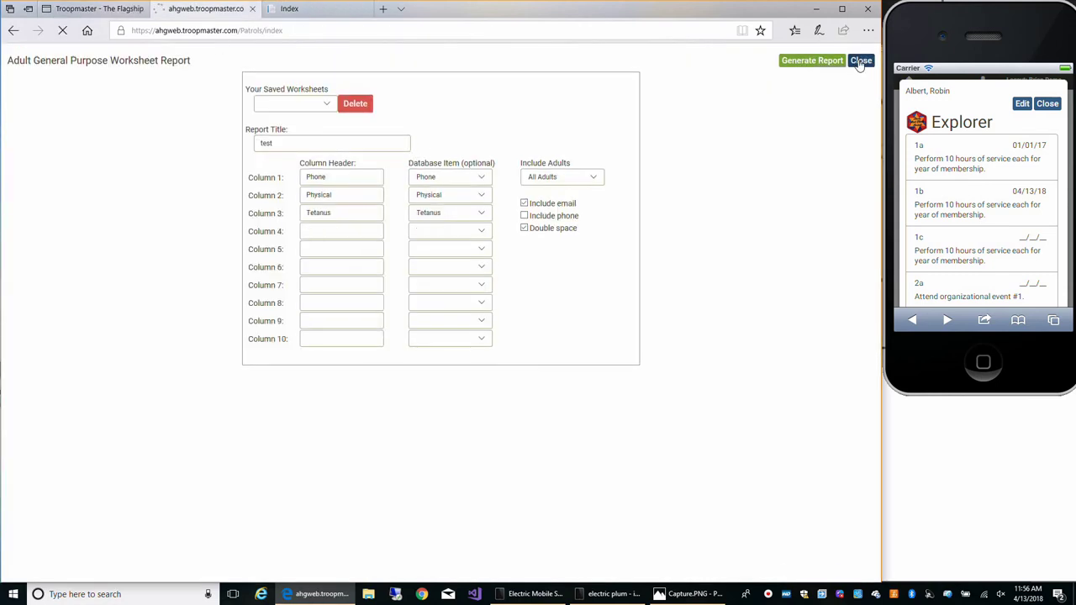
click(859, 64)
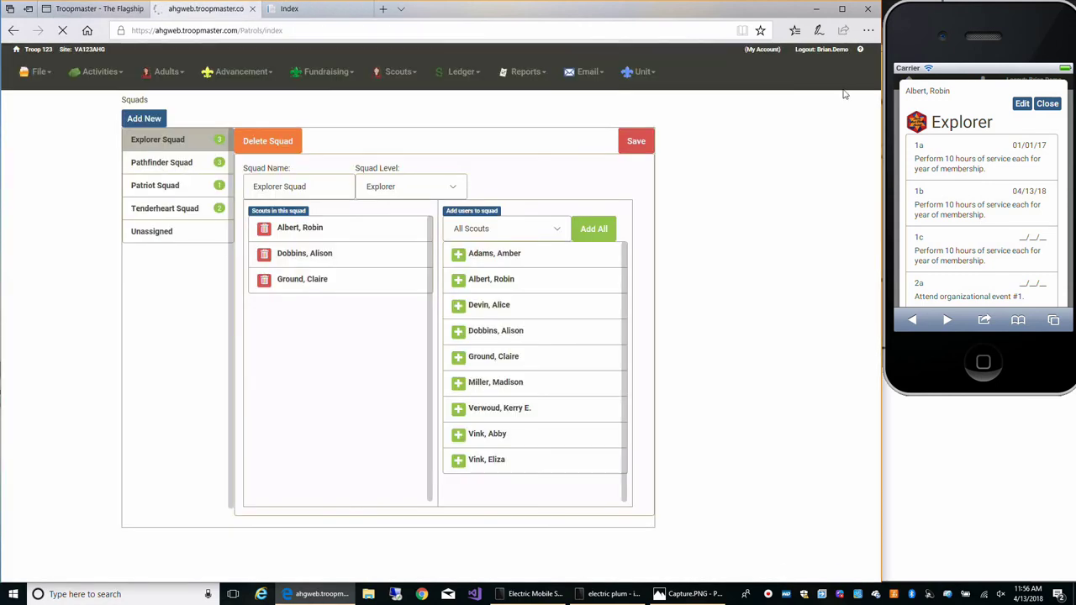
Open the custom report for scouts, examine the data items available for its columns, and close it without generating the report
click(523, 74)
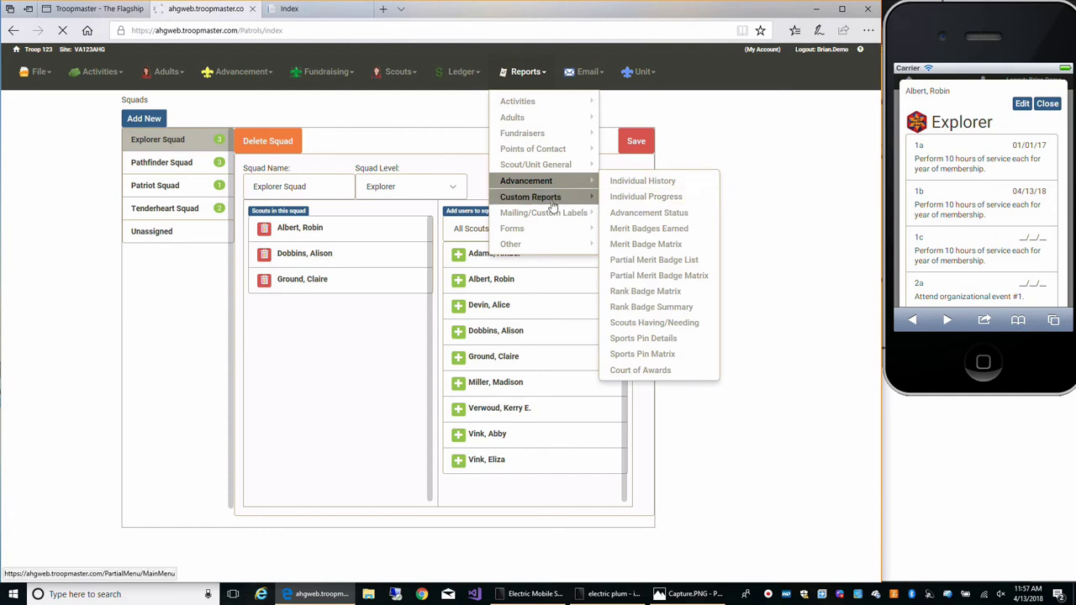
mouse_move(553, 206)
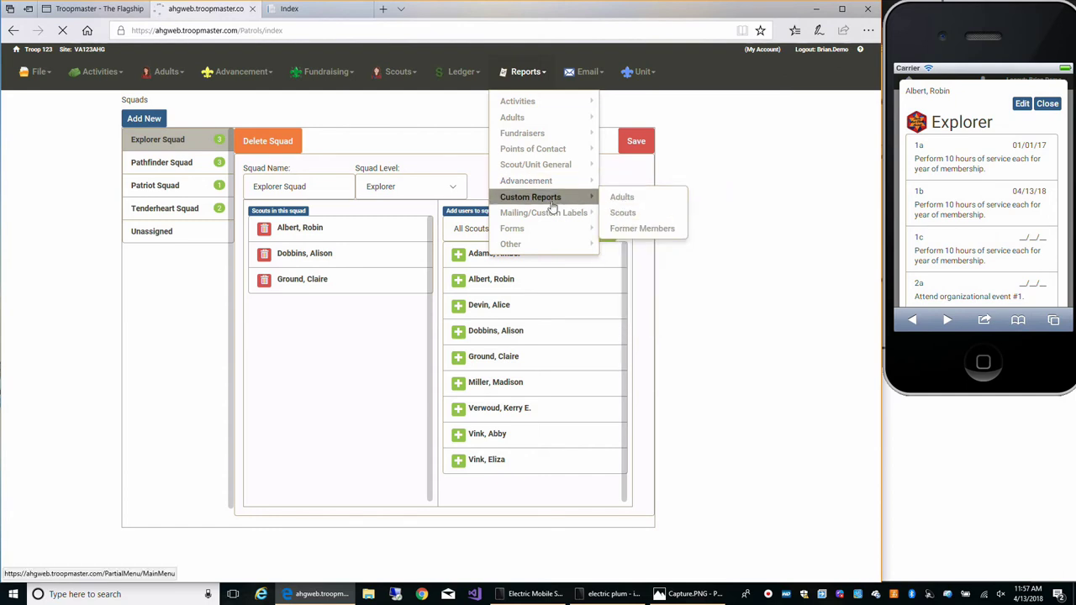
click(644, 212)
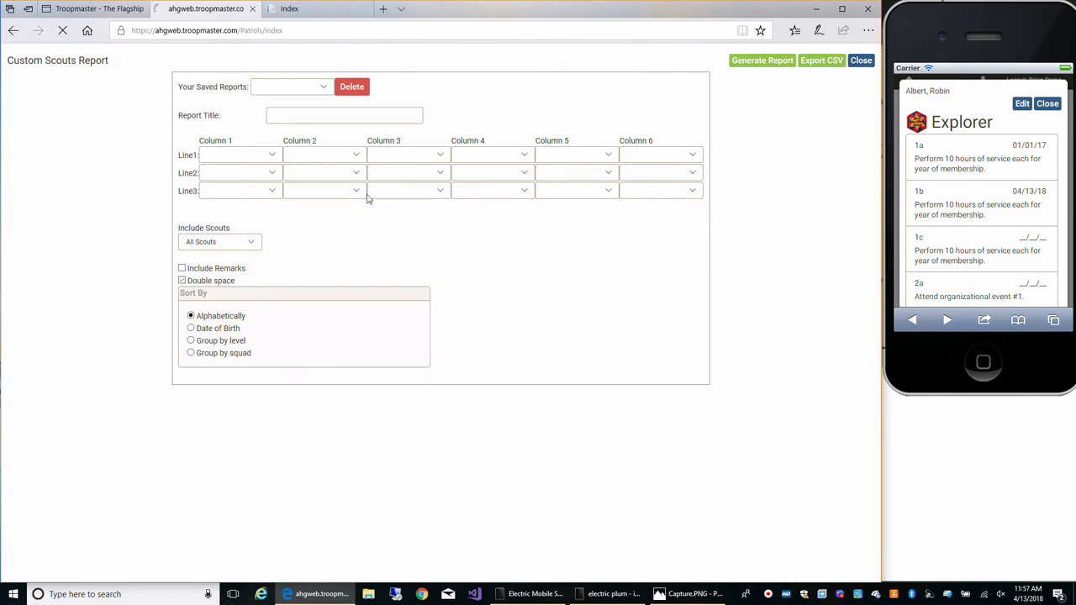
click(273, 158)
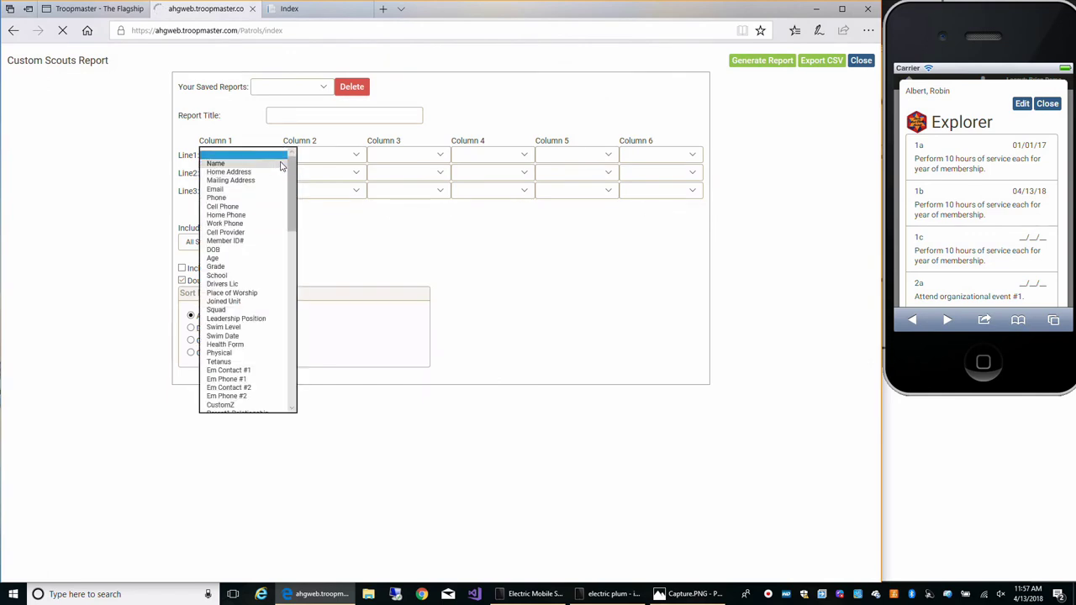
click(348, 159)
click(419, 158)
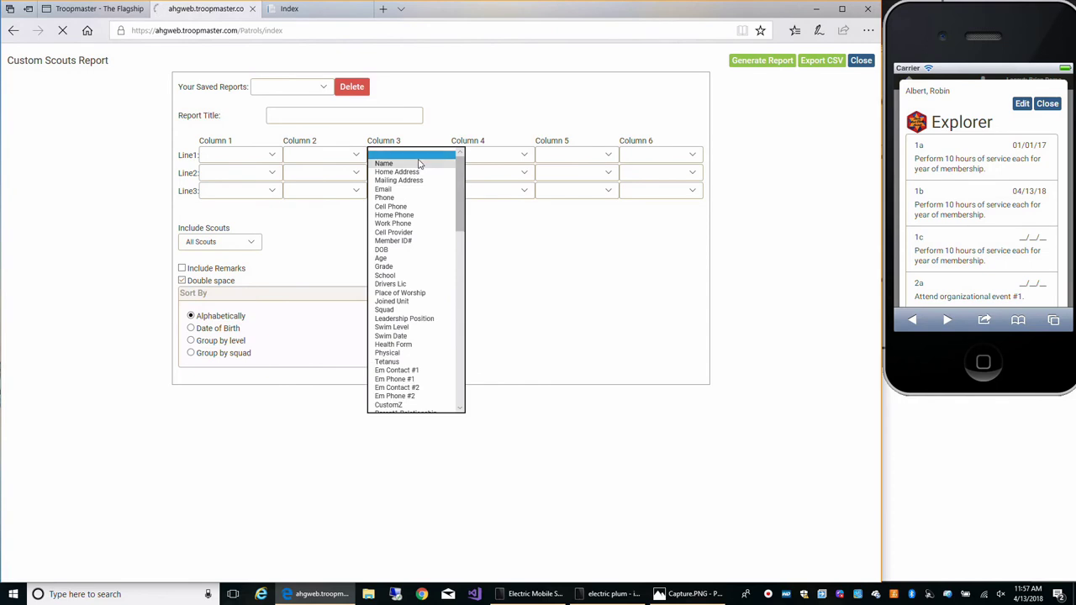
click(860, 64)
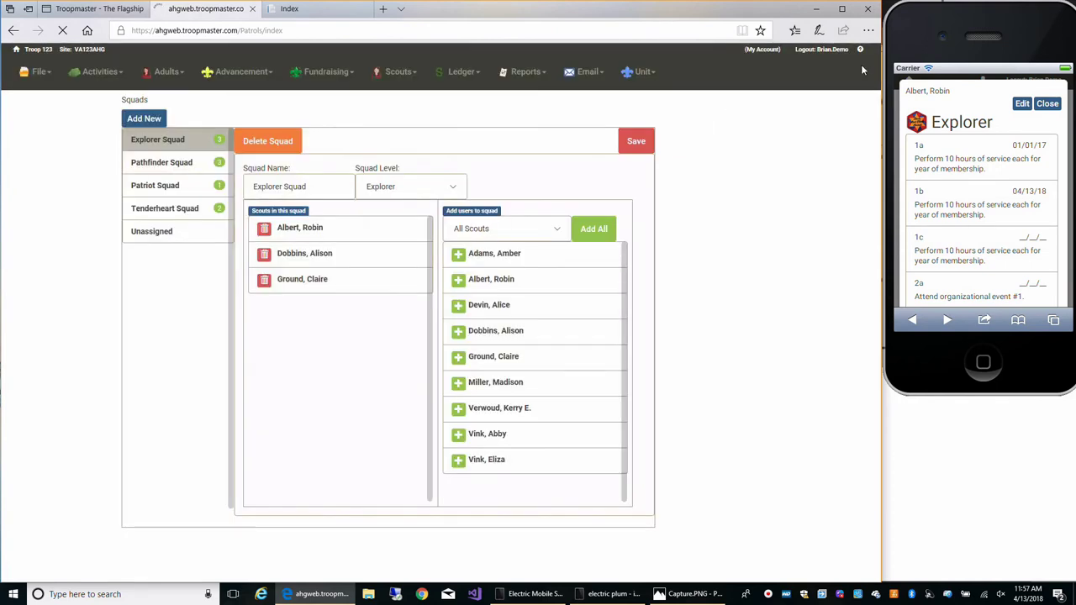
Generate the Court of Awards report for all scouts and adults from 01/01/17 to 04/12/18 and review it
click(511, 74)
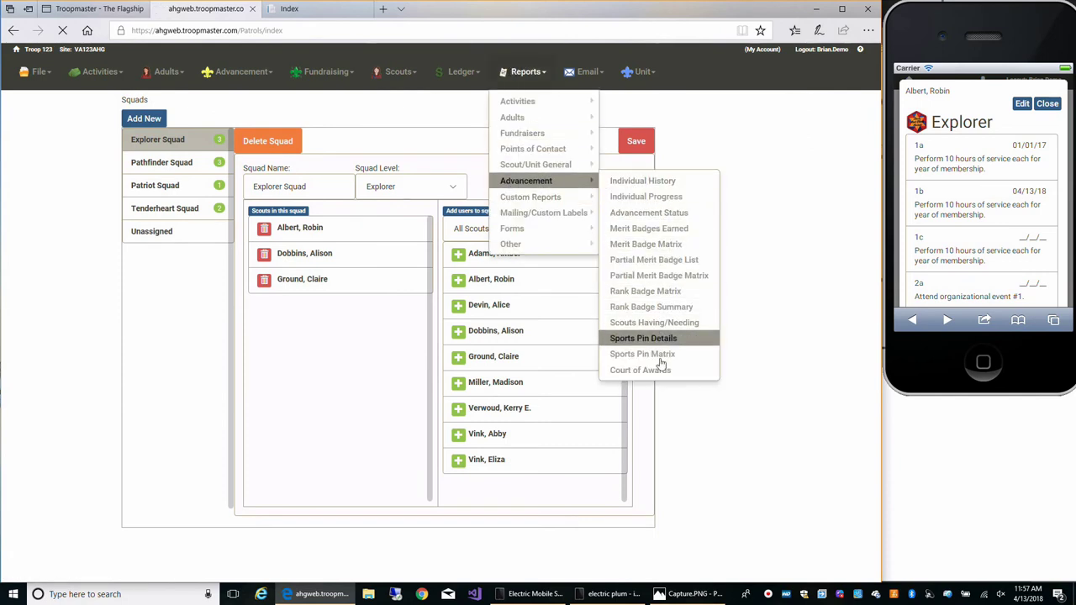
click(640, 369)
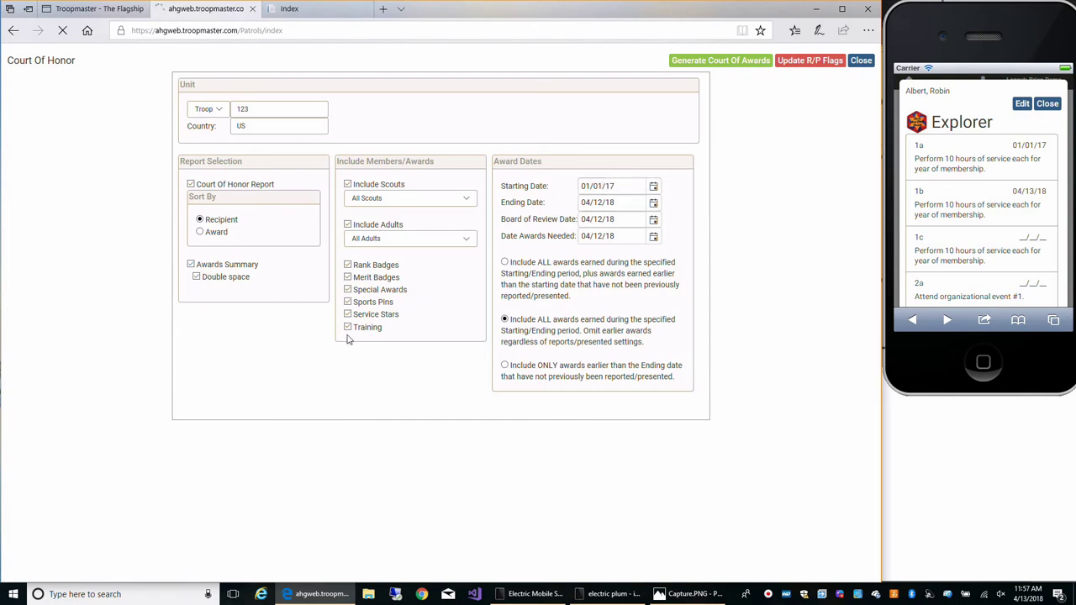
click(721, 64)
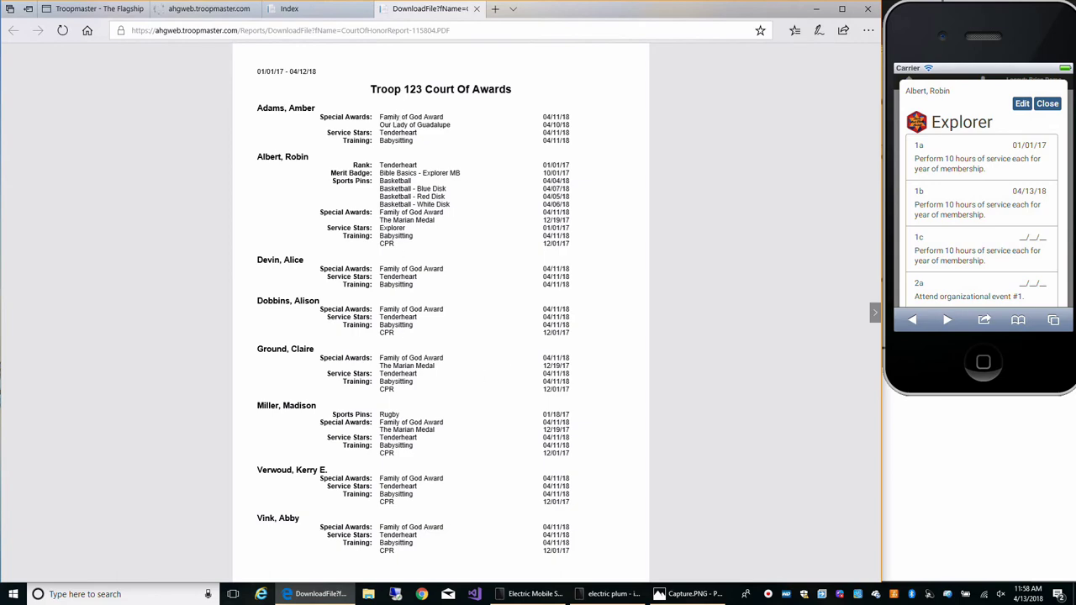
scroll(500, 377, right, 5)
scroll(497, 378, left, 5)
Close the generated awards report and leave the Court Of Honor page without updating the R/P flags
click(476, 9)
click(226, 10)
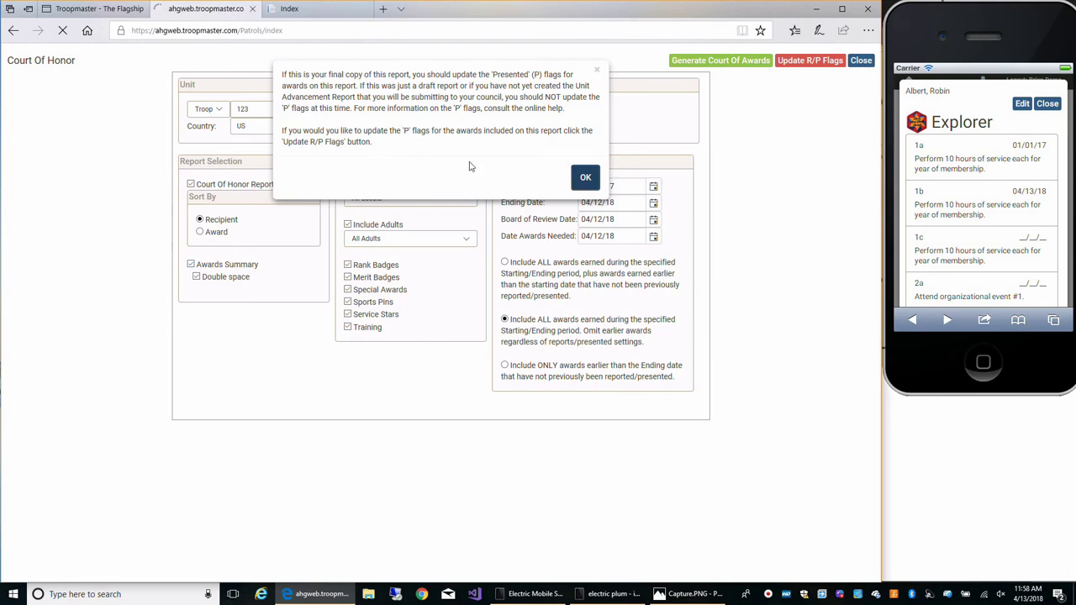
click(585, 176)
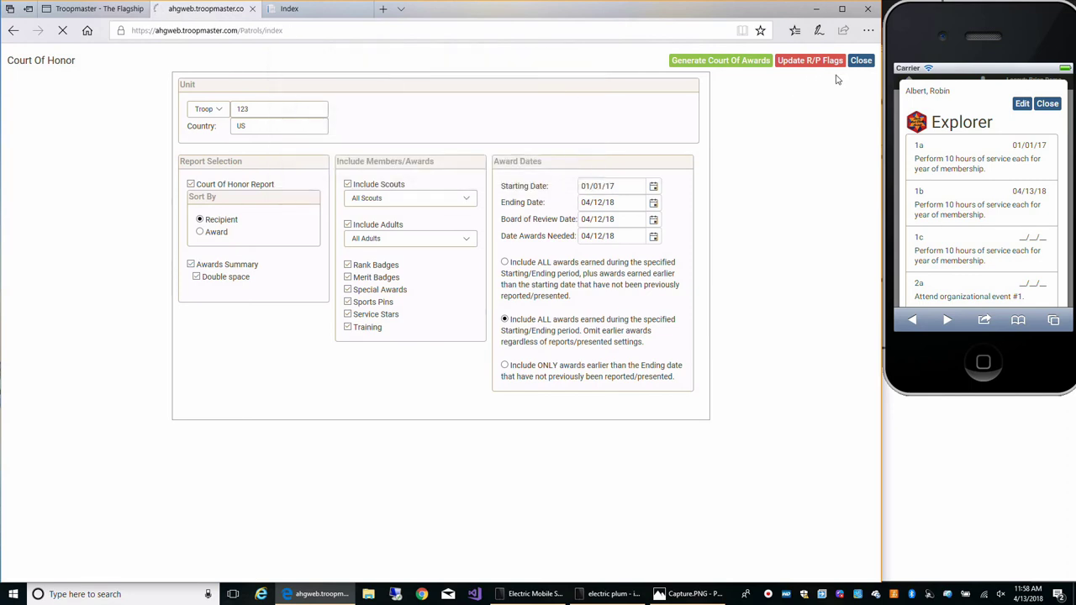
click(862, 62)
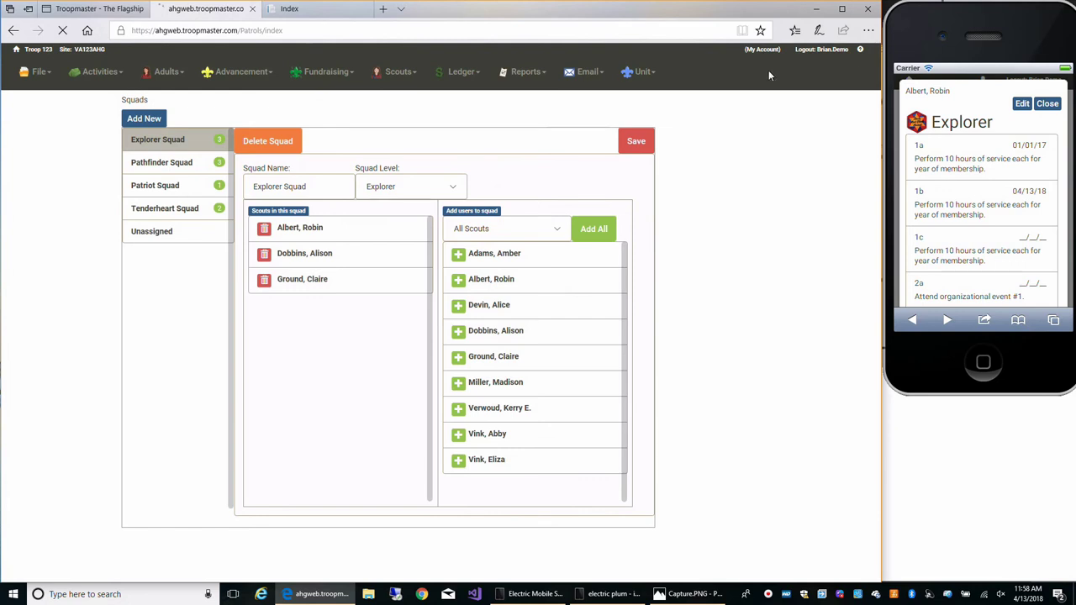
Open the email groups and add six individual adults to the testAHG group
click(579, 73)
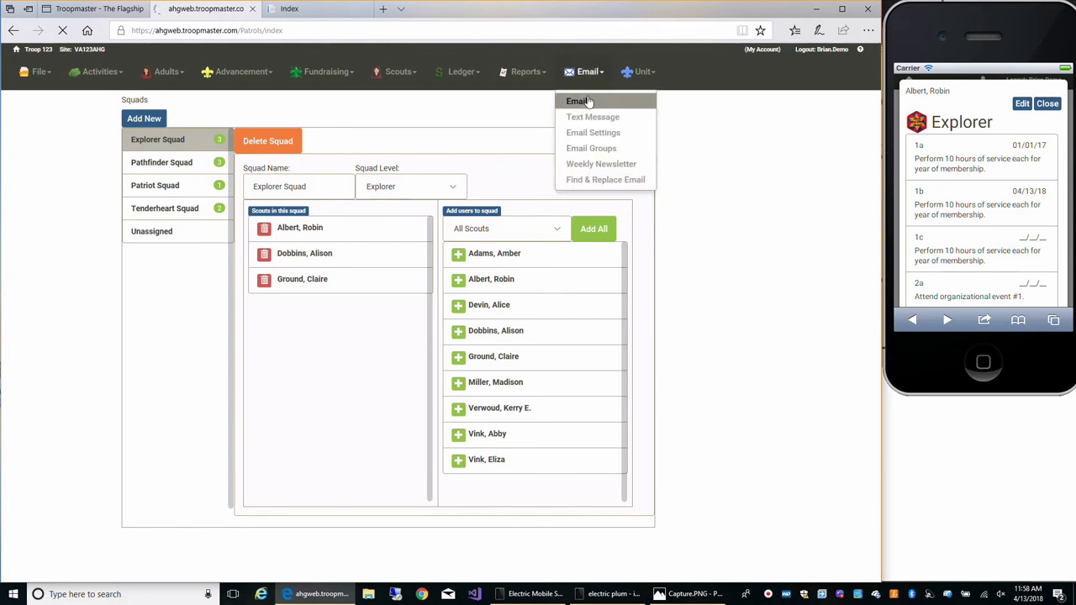
click(615, 151)
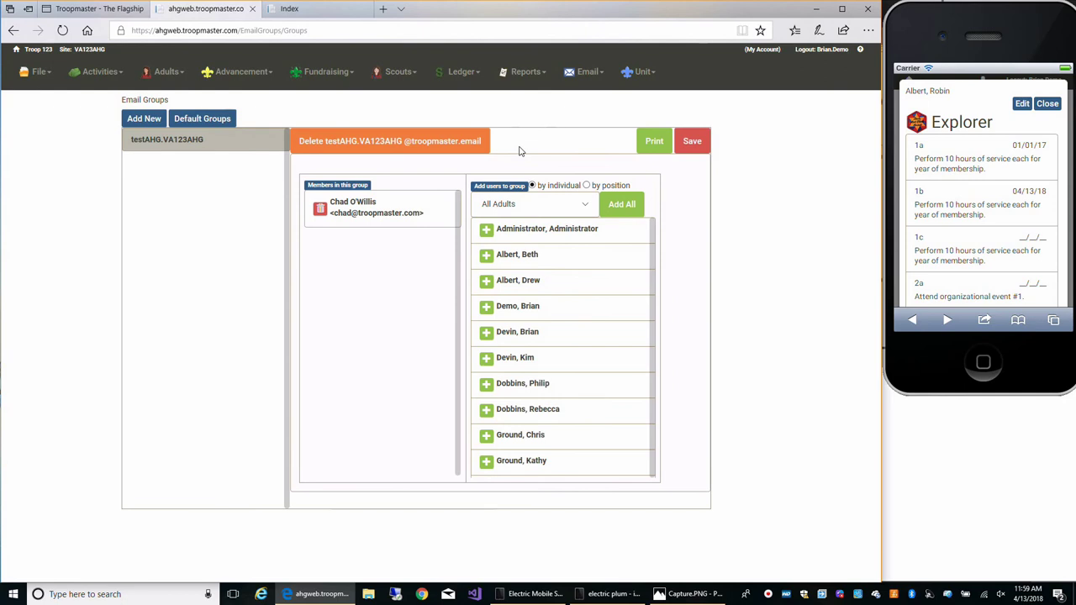
click(485, 332)
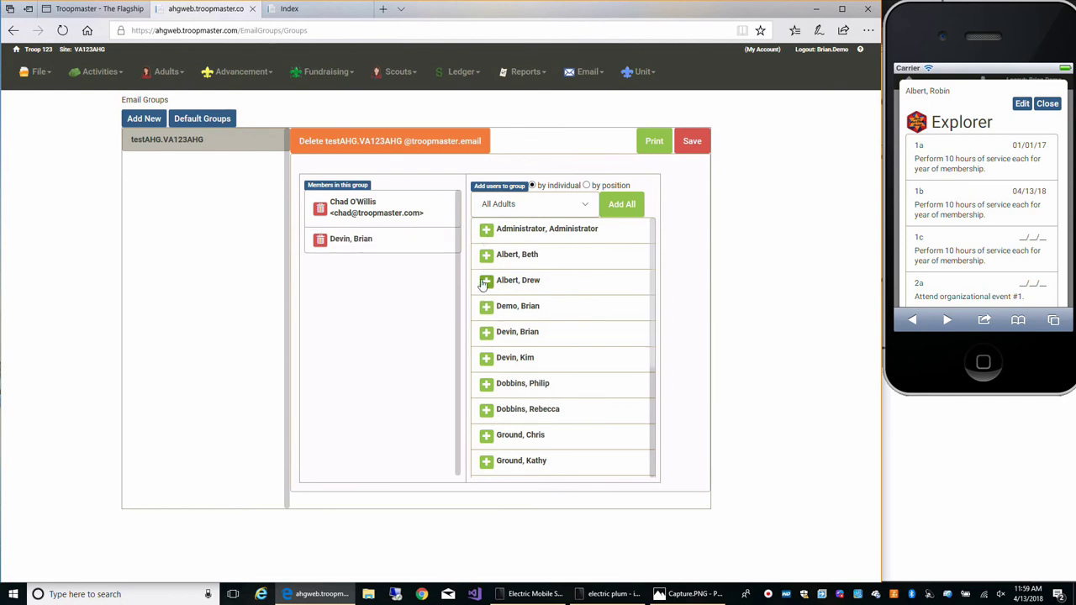
double_click(485, 254)
click(486, 306)
click(486, 358)
click(486, 384)
click(486, 409)
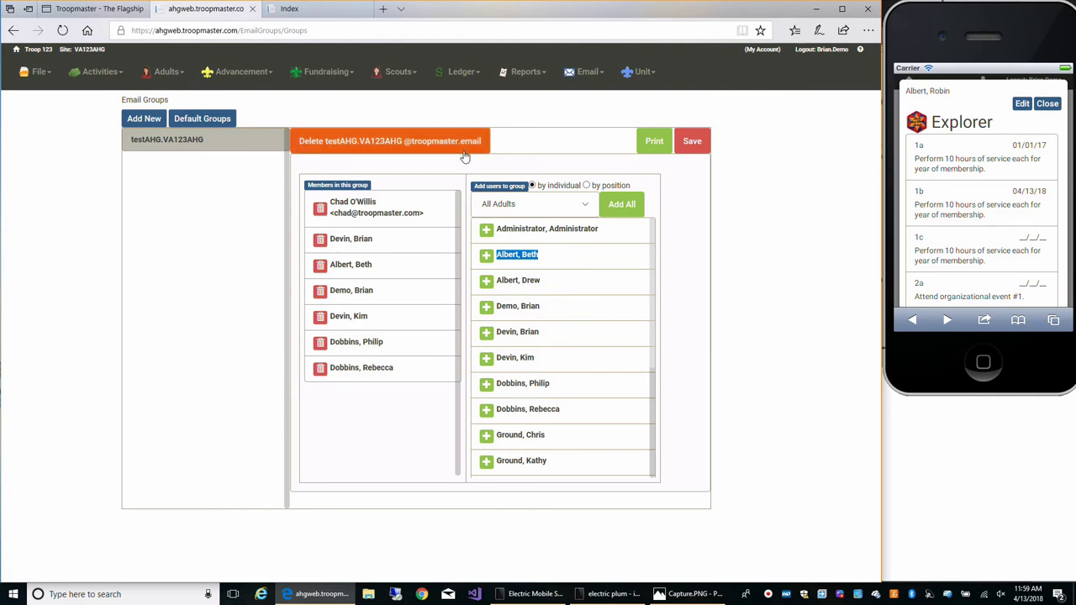
Open the Weekly Newsletter page and review its recipient group, subject, activity options and newsletter text
click(580, 72)
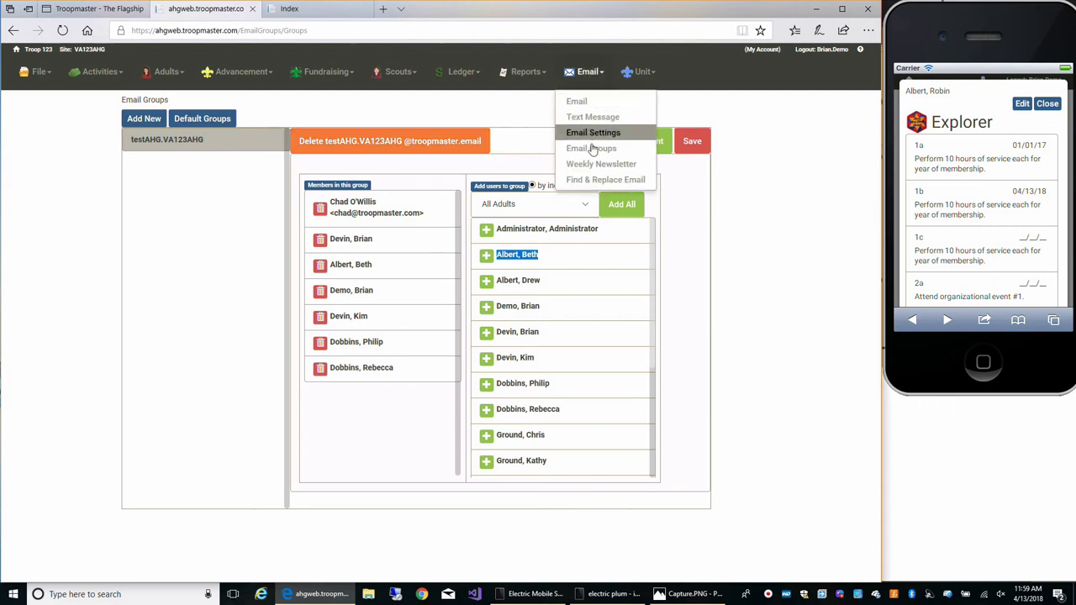
click(590, 165)
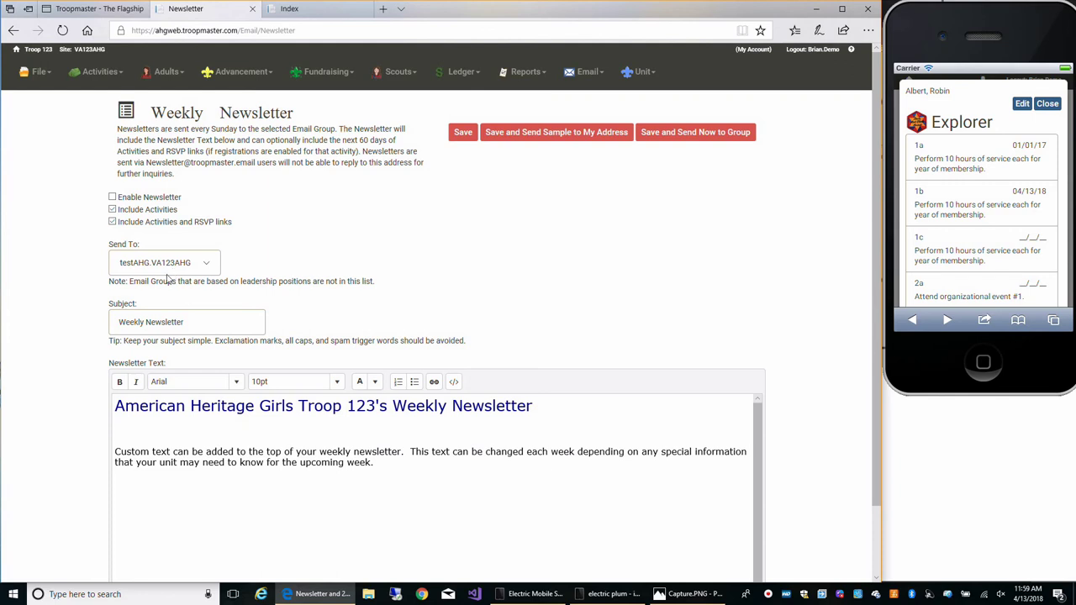
scroll(103, 284, down, 1)
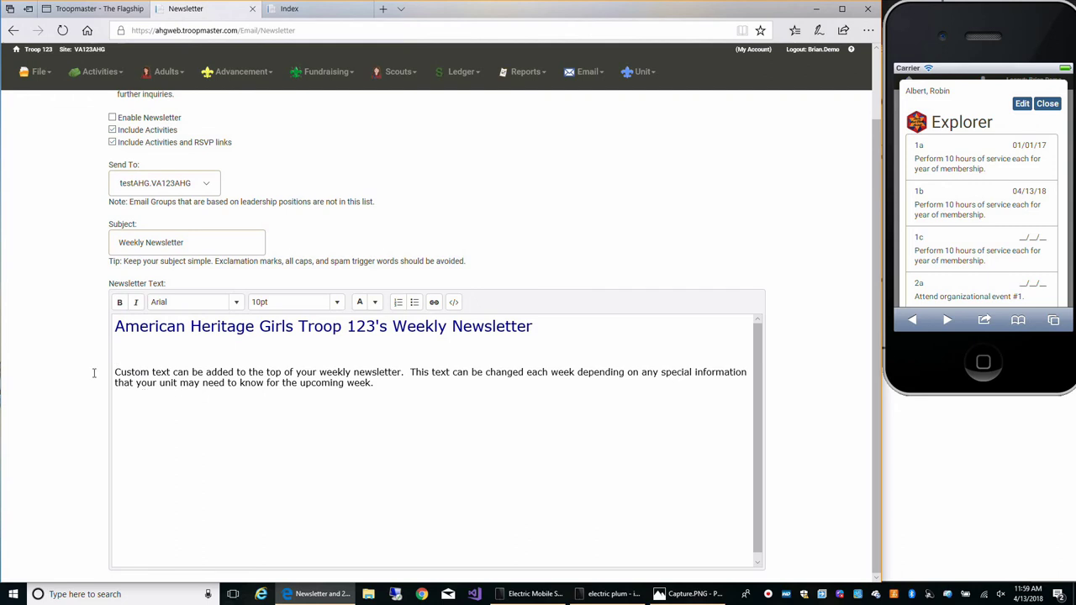
scroll(52, 269, up, 2)
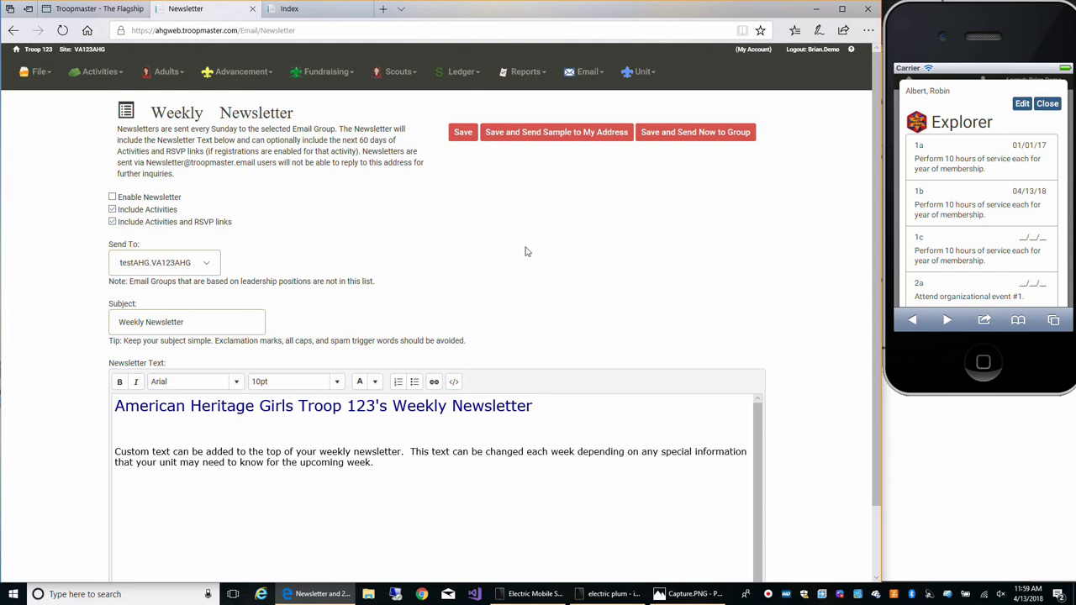
Switch to the newsletter e-mail, check who is coming on the Camp Friendship camping registration page, and submit the Yes RSVP
key(alt+Tab)
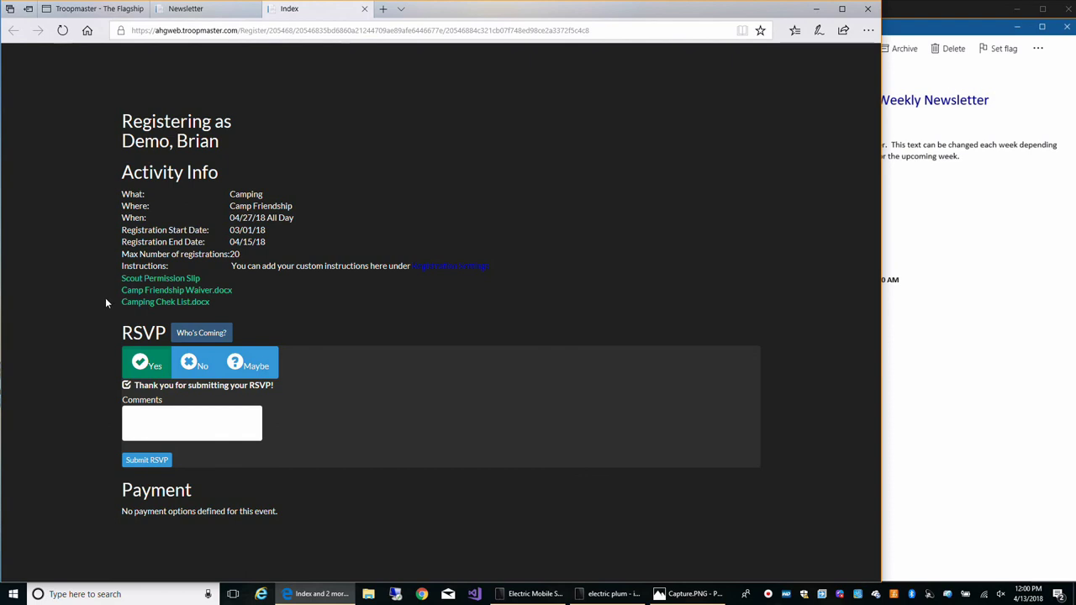
click(194, 334)
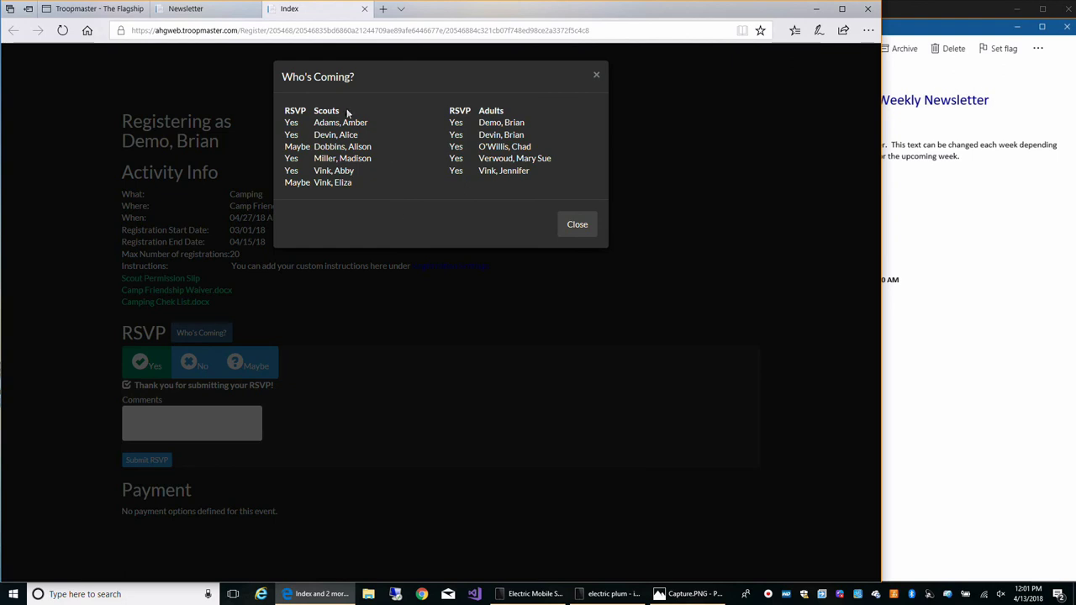
click(568, 226)
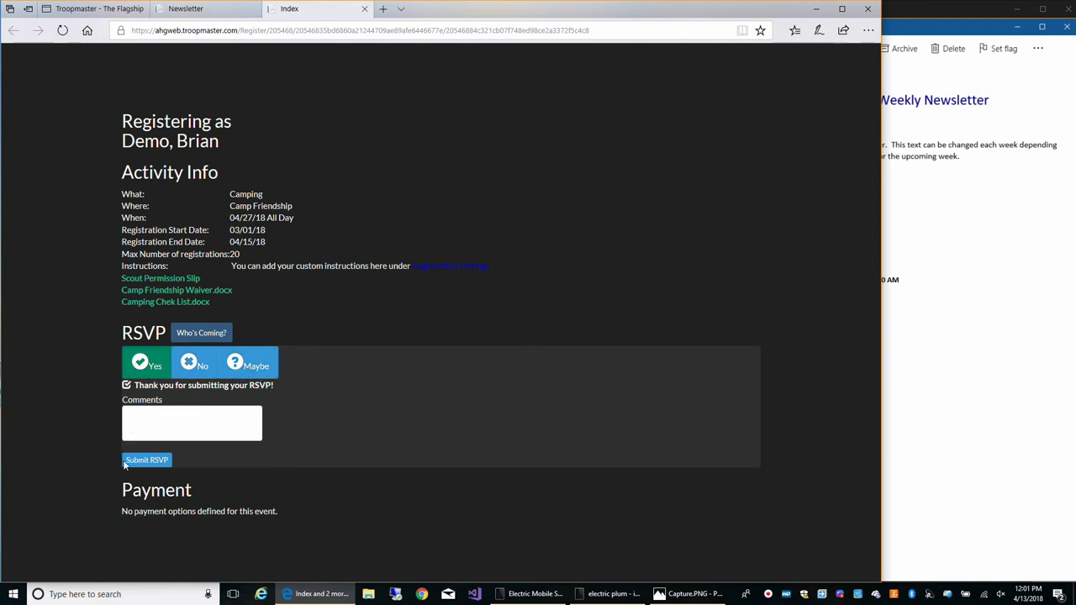
click(158, 465)
Return to the Troopmaster site, open the unit's custom filters, add three individual scouts to Test Custom Filter, and save it
click(187, 12)
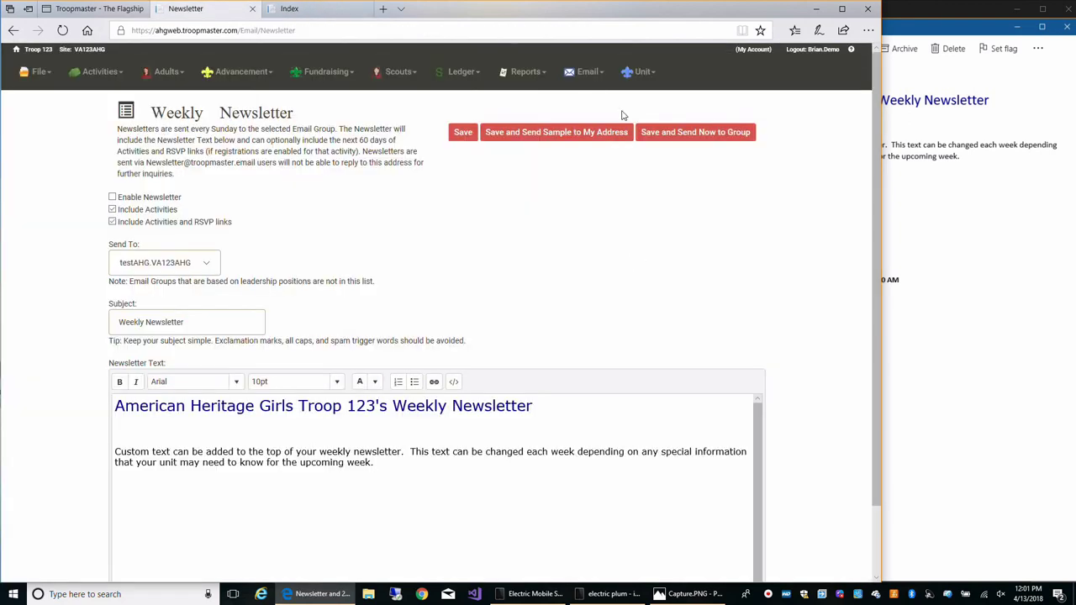
click(595, 74)
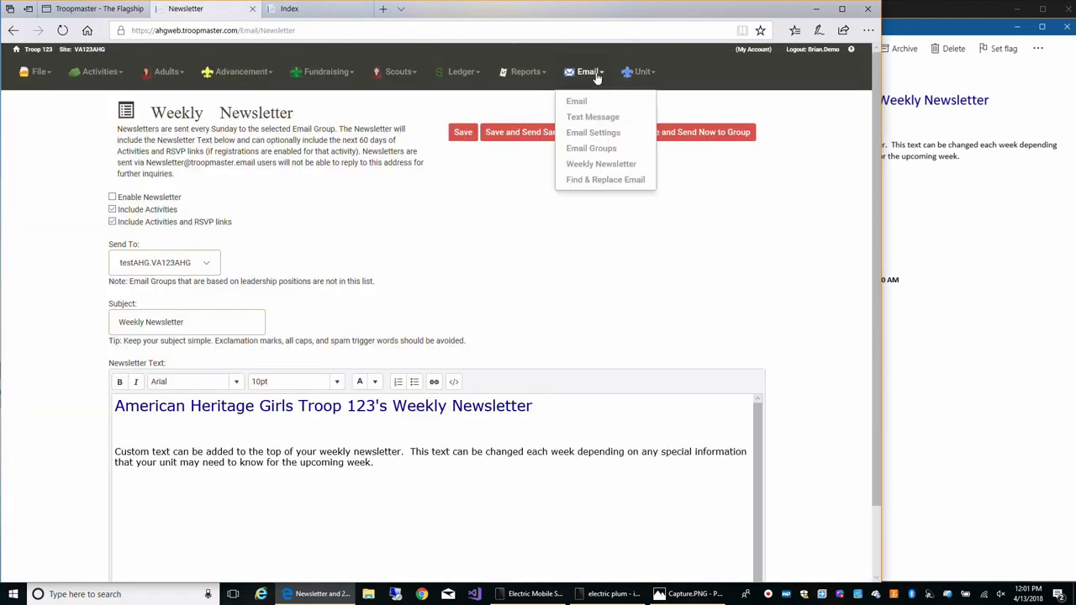
click(640, 73)
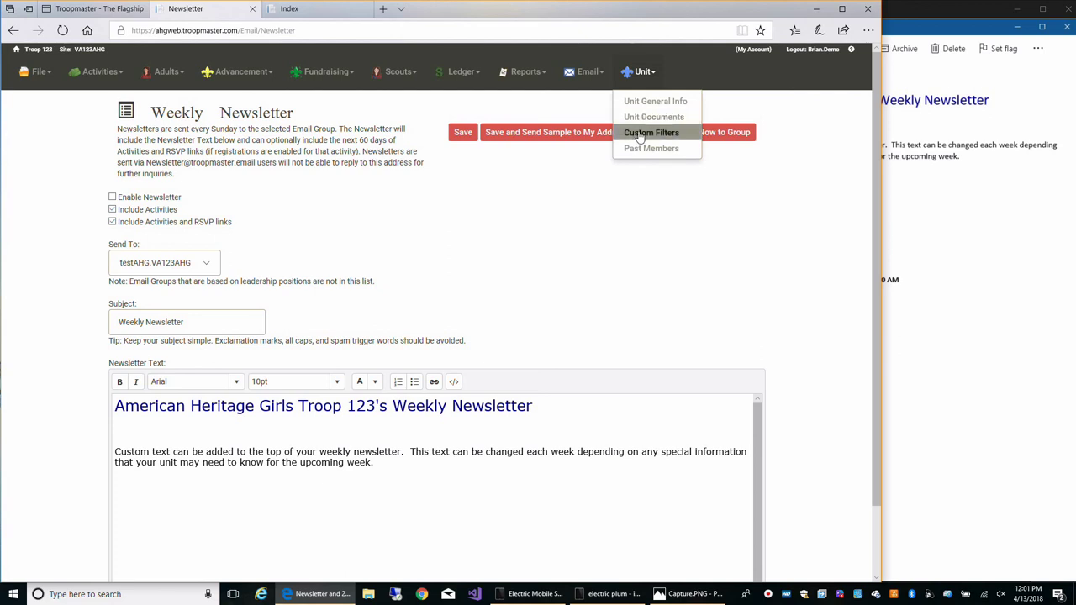
click(649, 133)
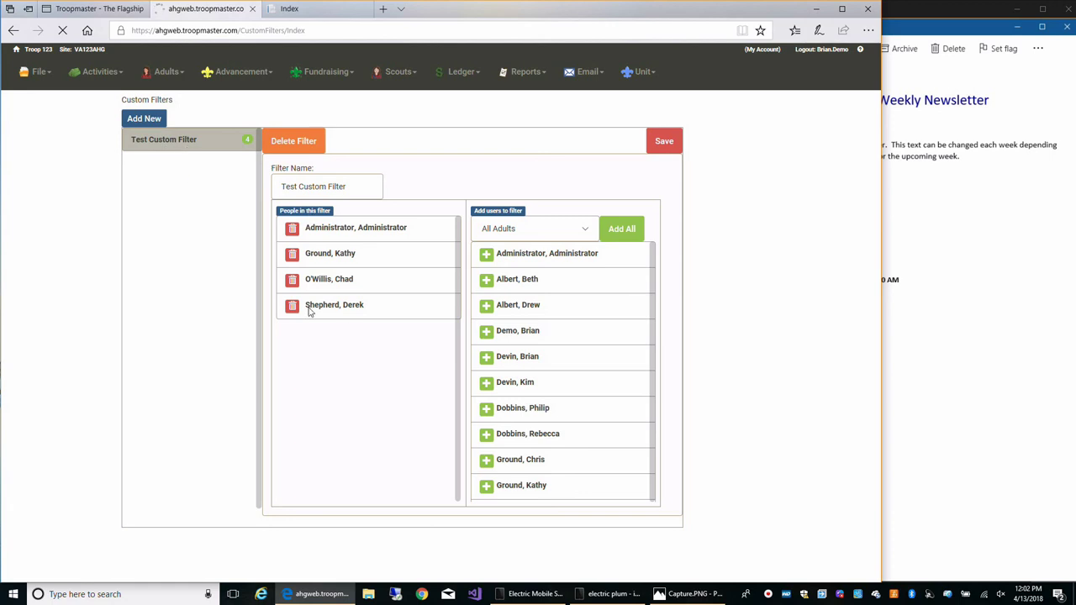
click(587, 230)
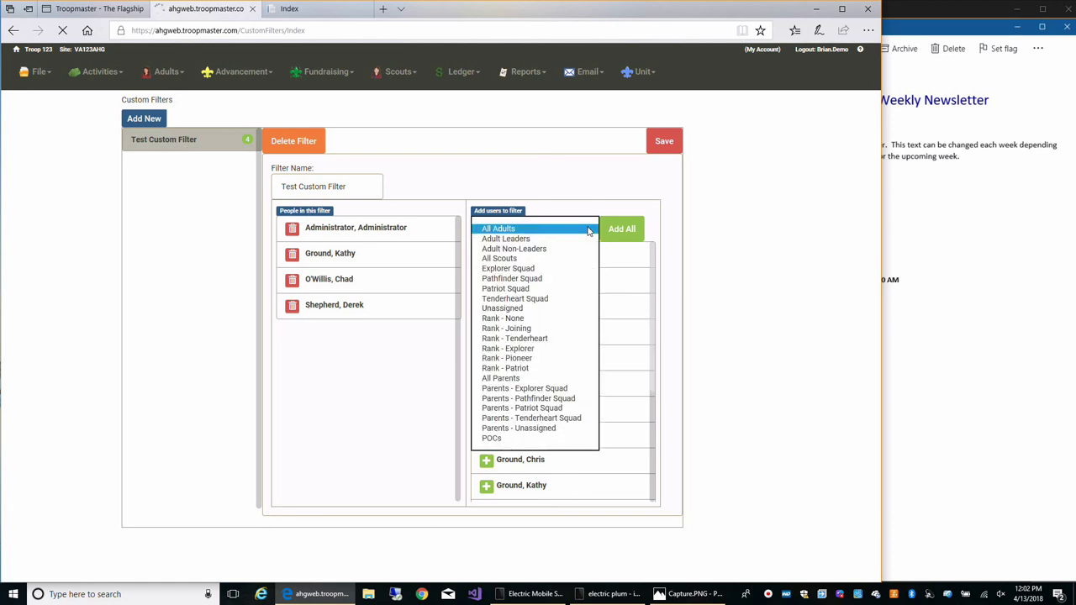
click(525, 259)
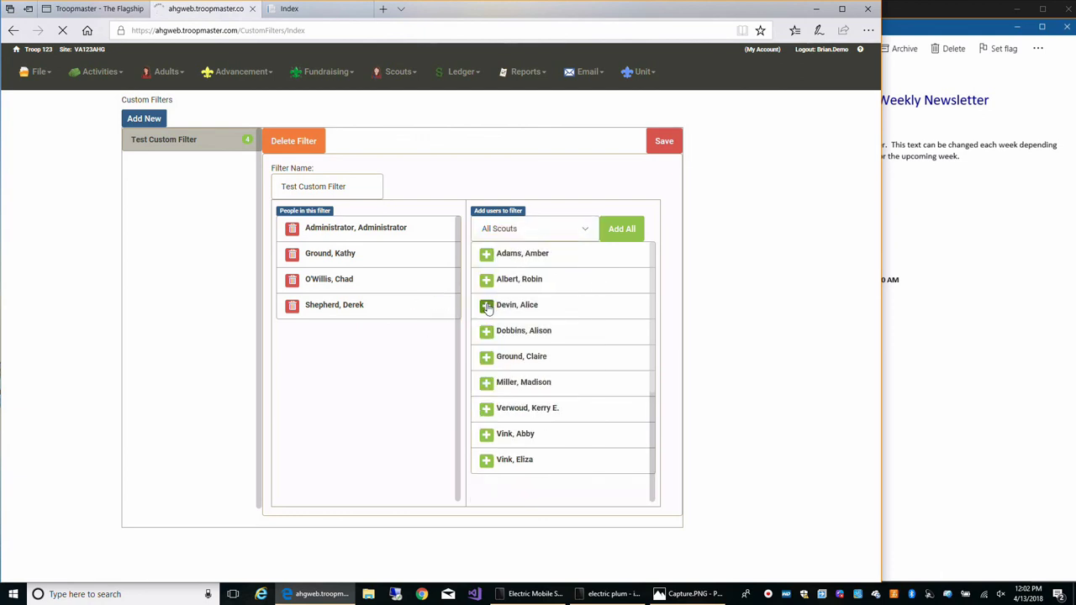
click(487, 305)
click(487, 331)
click(486, 357)
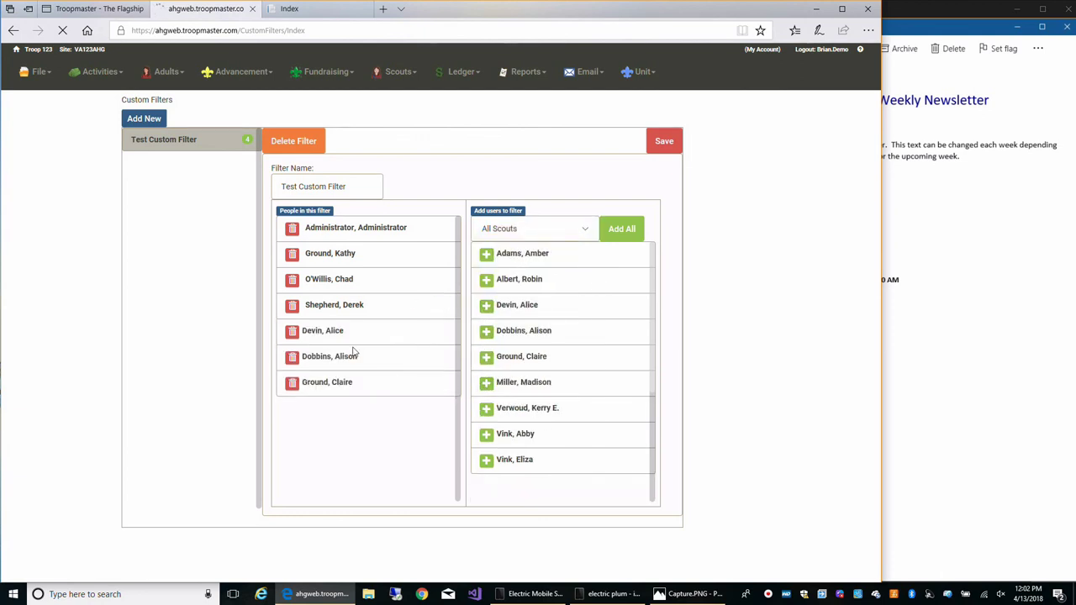
click(666, 143)
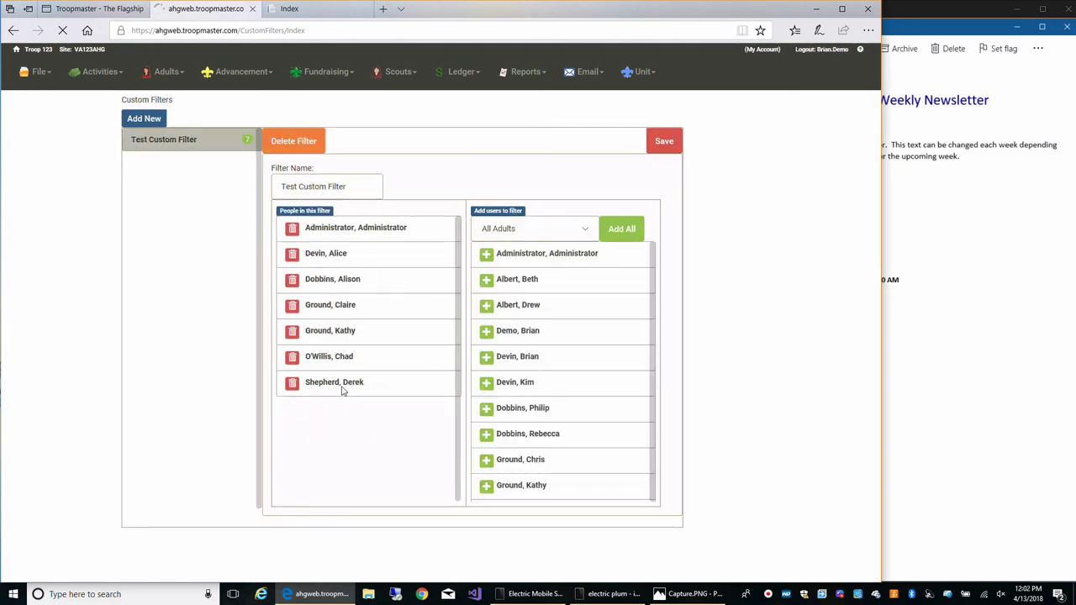
Open the Scout Personal Data report, narrow its scout list with Test Custom Filter, and close it without generating
click(525, 74)
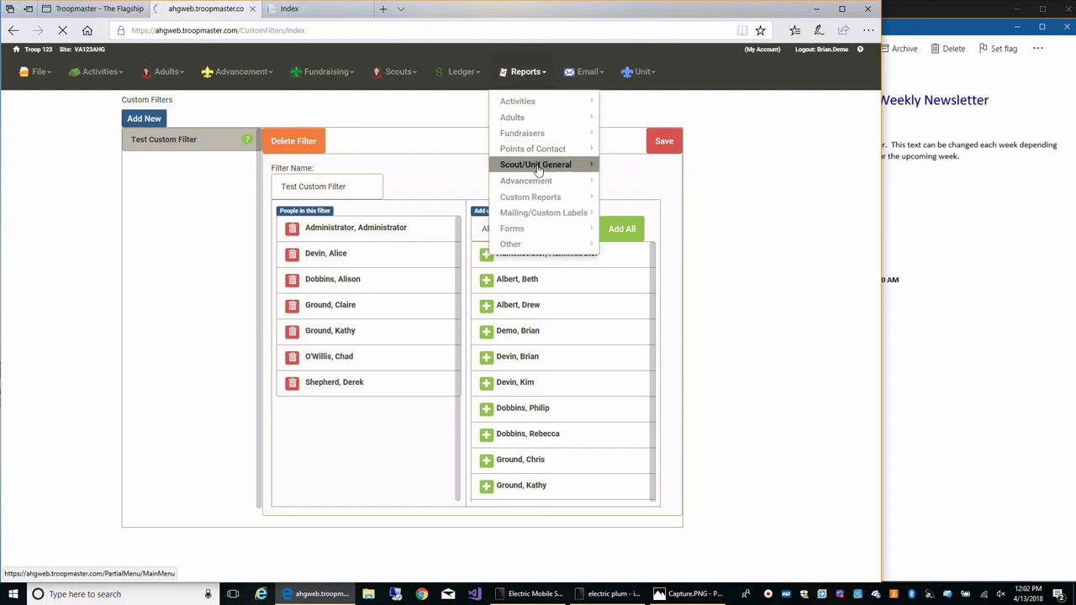
mouse_move(538, 164)
click(626, 166)
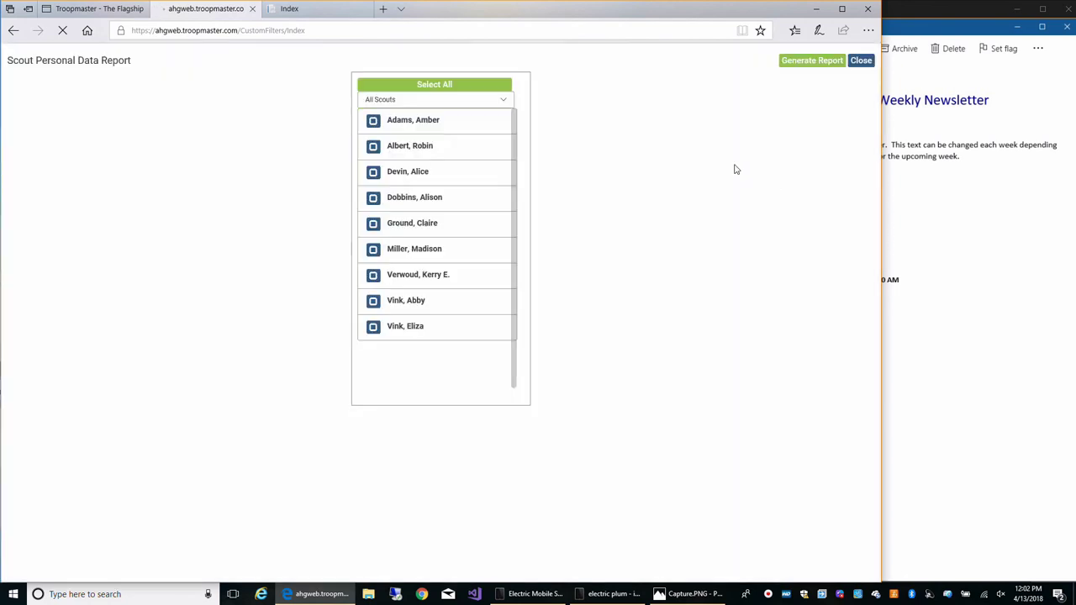
click(507, 102)
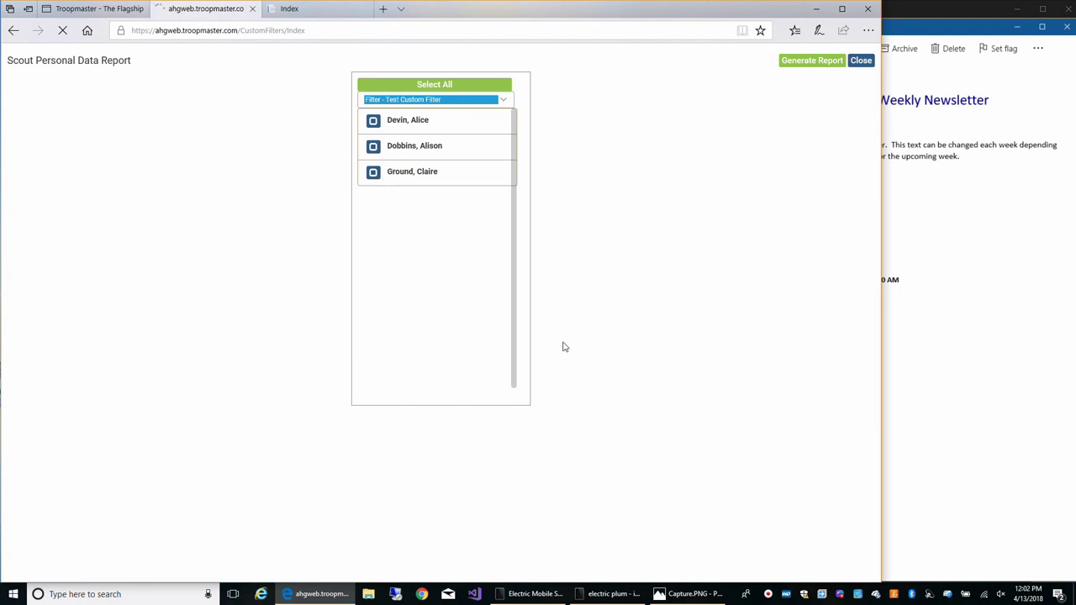
click(859, 62)
Open the Adult Personal Data report, narrow its adult list with Test Custom Filter, and close it without generating
click(535, 74)
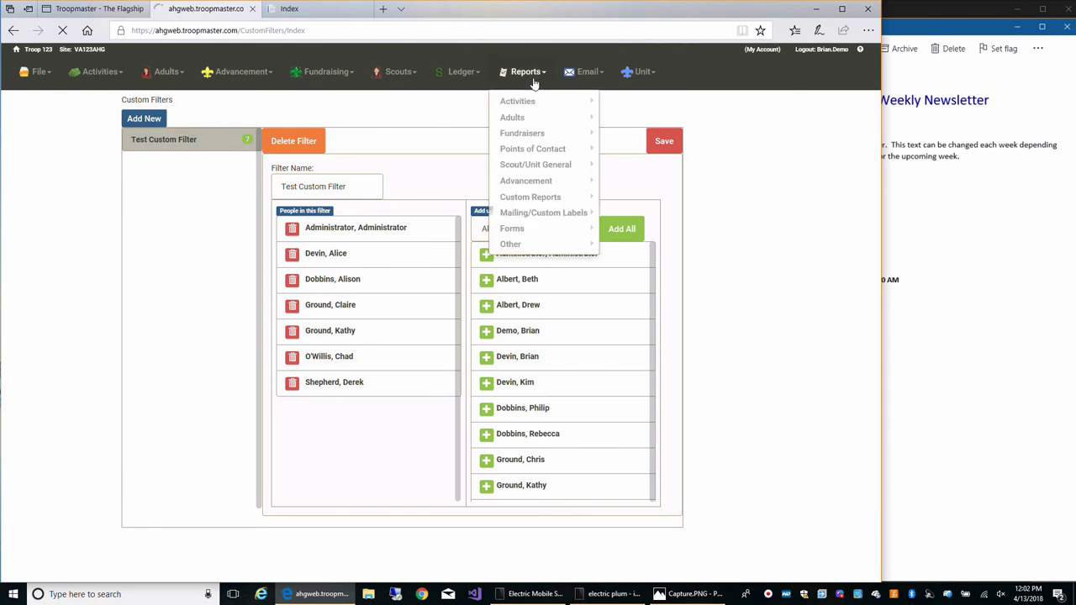
mouse_move(531, 121)
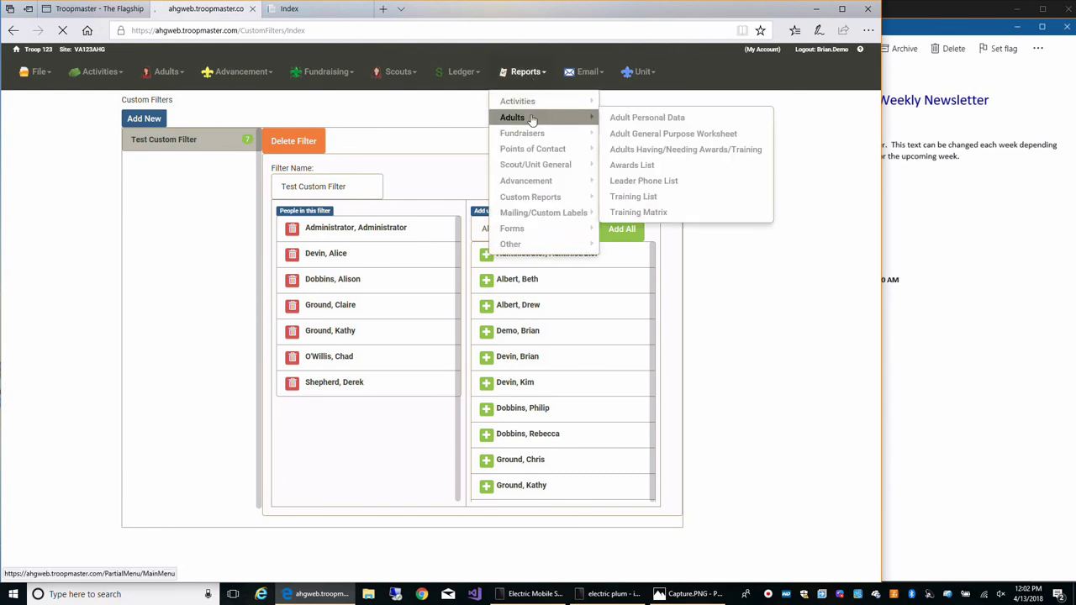
click(620, 115)
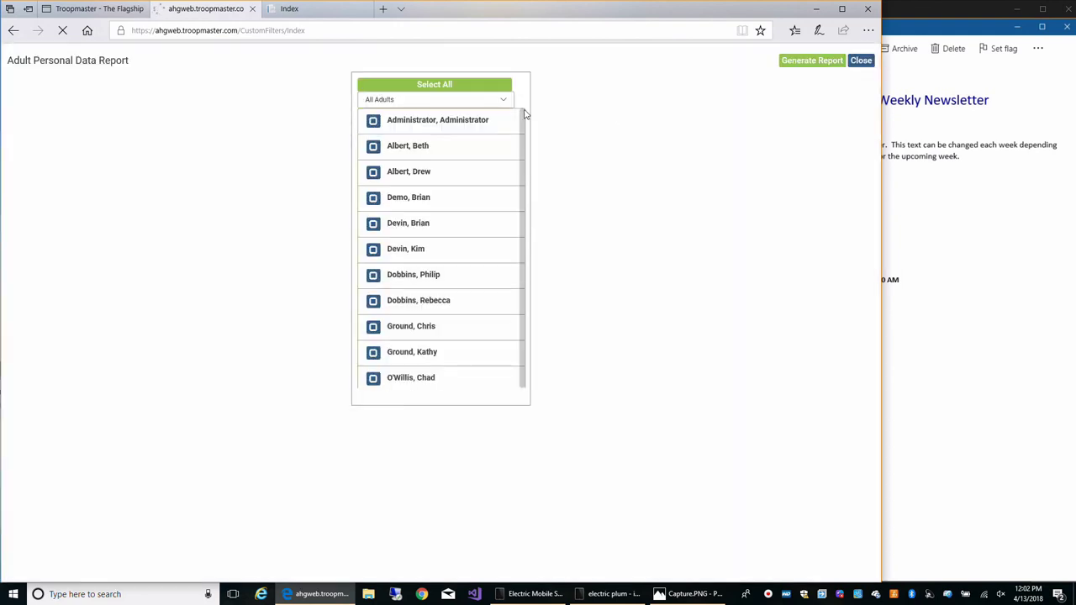
click(505, 100)
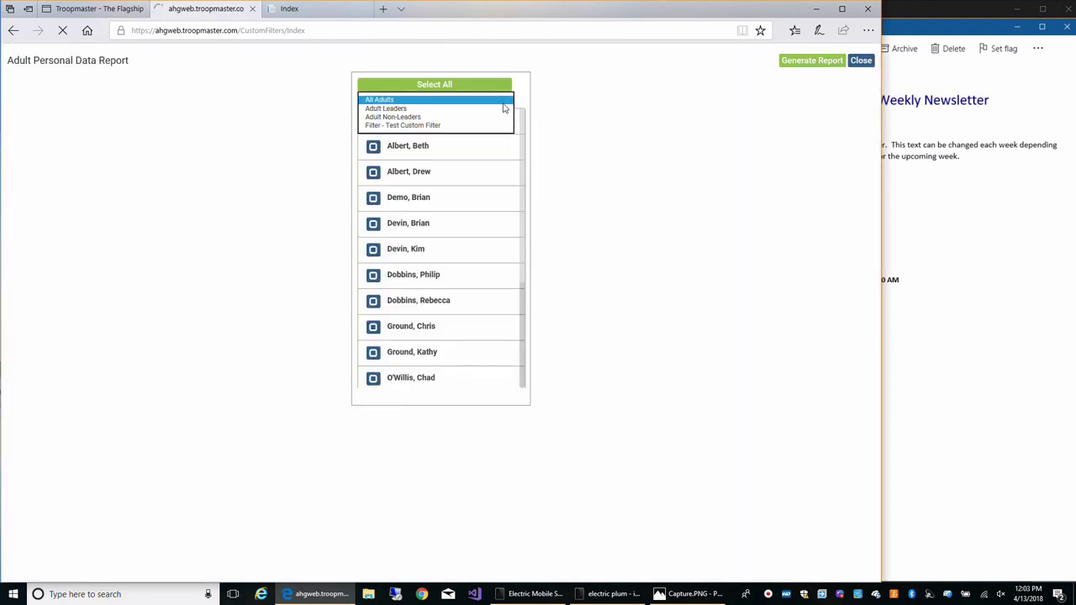
click(458, 128)
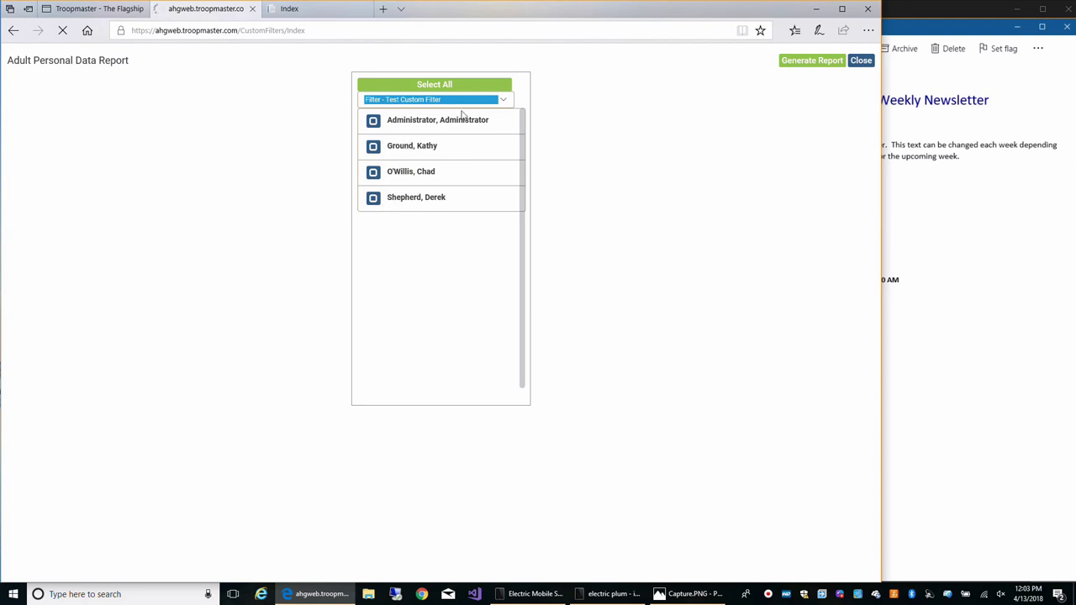
click(856, 64)
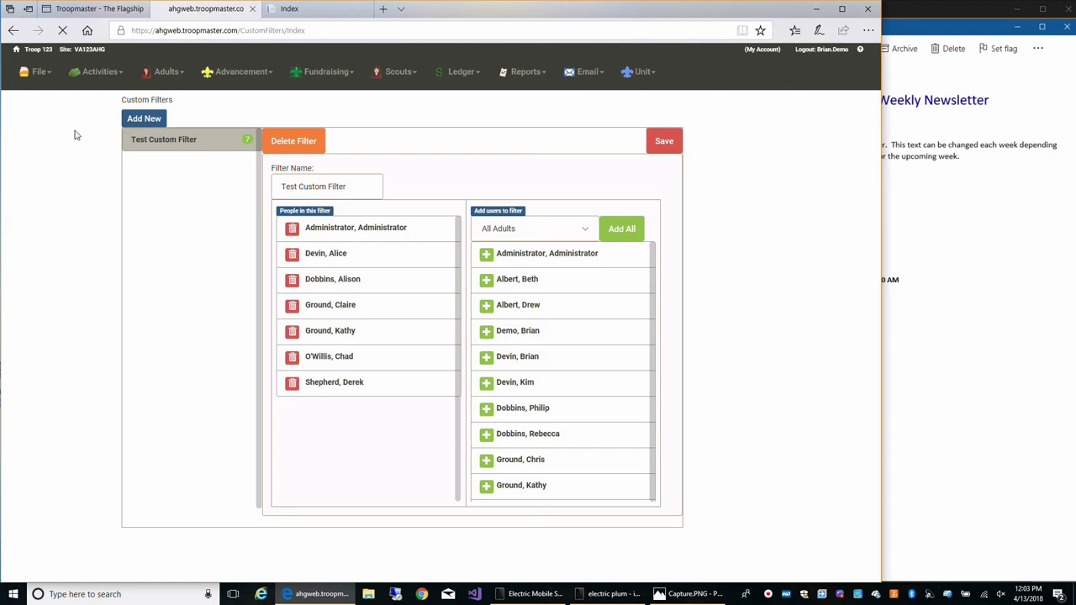
Switch to the TroopMaster AHG 'How To' Videos page and look through the Overview videos
key(ctrl+shift+Tab)
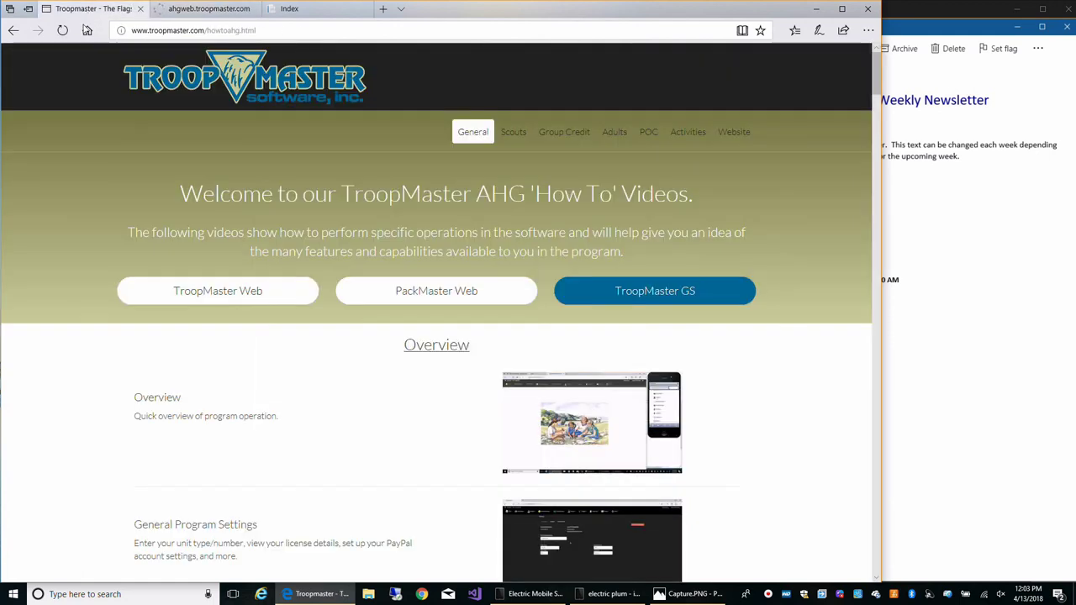
scroll(109, 225, down, 3)
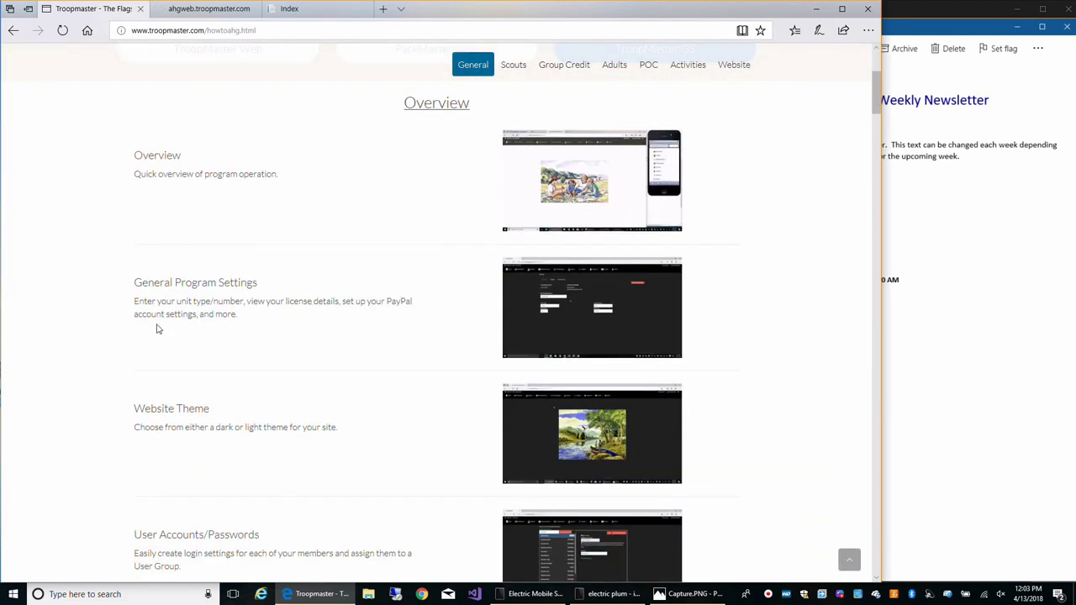